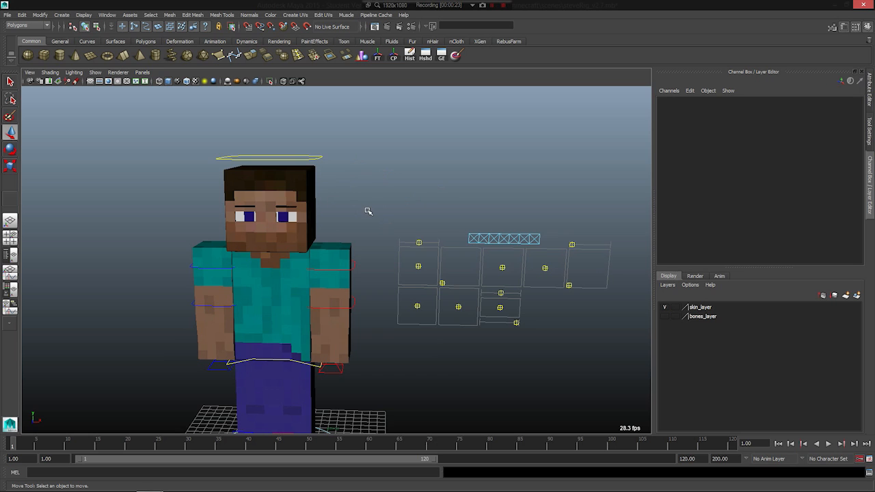
# - Examine the blocky character rig, its body controls and the facial control board beside it
pyautogui.keyDown('alt'); pyautogui.moveTo(368, 211); pyautogui.dragTo(363, 197); pyautogui.keyUp('alt')
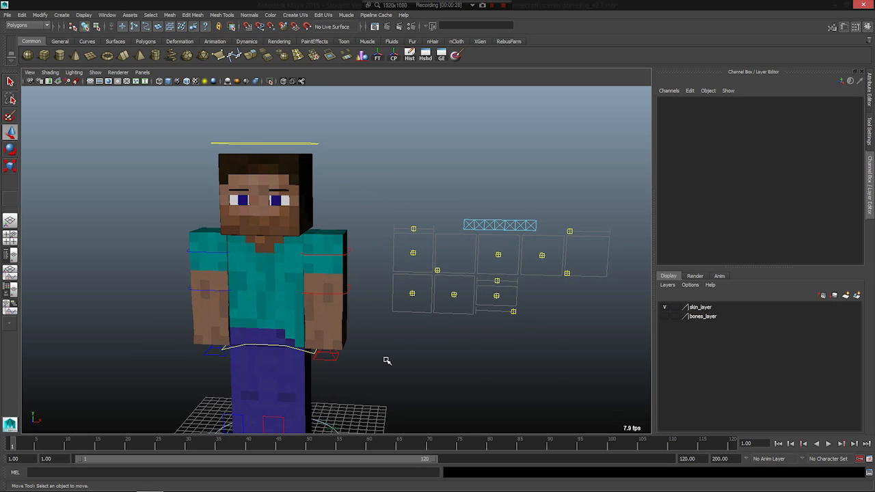
pyautogui.keyDown('alt'); pyautogui.moveTo(386, 361); pyautogui.dragTo(377, 333); pyautogui.keyUp('alt')
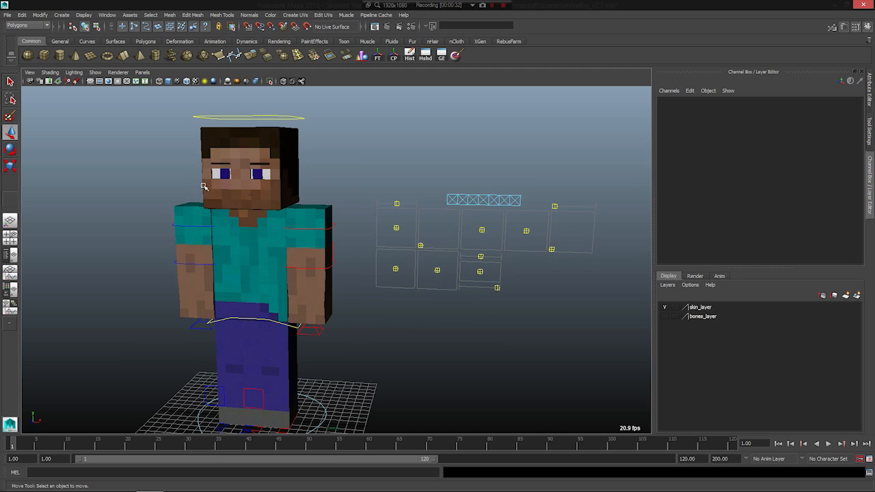
pyautogui.keyDown('alt'); pyautogui.moveTo(175, 312); pyautogui.dragTo(223, 266, button='middle'); pyautogui.keyUp('alt')
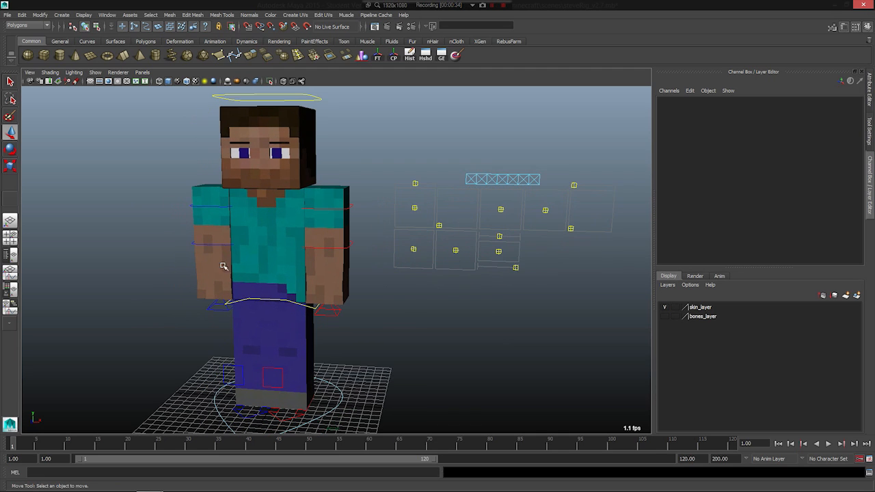
pyautogui.keyDown('alt'); pyautogui.moveTo(271, 385); pyautogui.dragTo(296, 336, button='middle'); pyautogui.keyUp('alt')
pyautogui.keyDown('alt'); pyautogui.moveTo(296, 336); pyautogui.dragTo(283, 363); pyautogui.keyUp('alt')
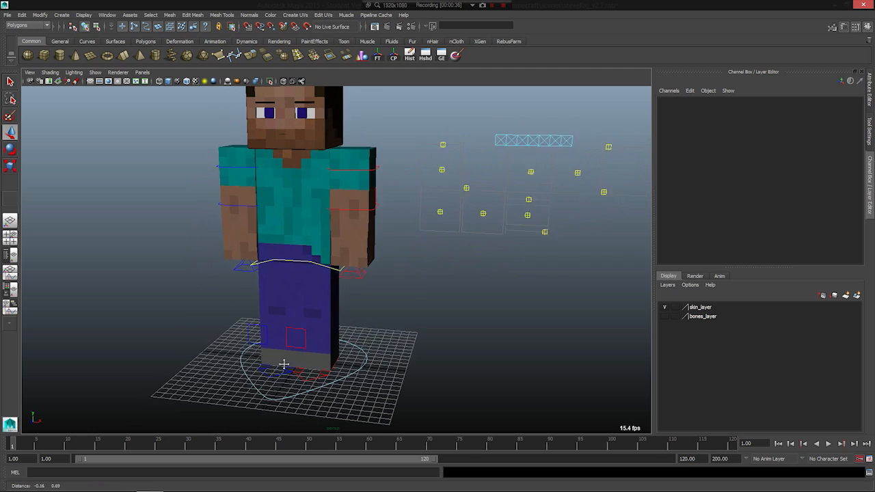
pyautogui.keyDown('alt'); pyautogui.moveTo(283, 363); pyautogui.dragTo(288, 432, button='middle'); pyautogui.keyUp('alt')
# - Try moving the spine control on the board beside the character, and undo the move
pyautogui.click(446, 242)
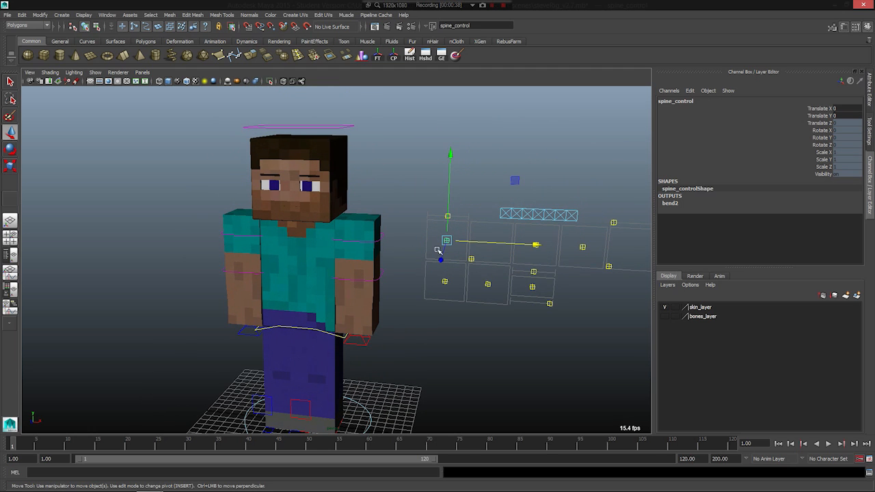
pyautogui.moveTo(445, 237)
pyautogui.mouseDown()
pyautogui.moveTo(428, 254)
pyautogui.moveTo(431, 220)
pyautogui.moveTo(451, 246)
pyautogui.mouseUp()
pyautogui.hotkey('ctrl', 'z')
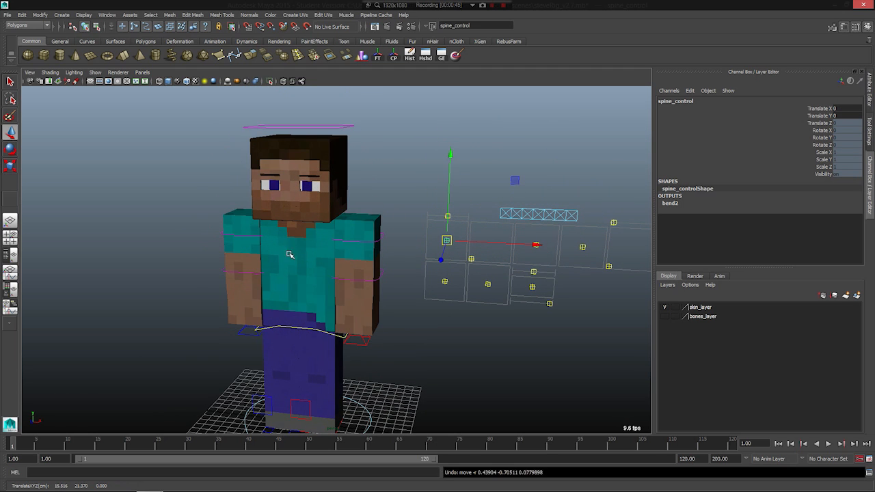
pyautogui.keyDown('alt'); pyautogui.moveTo(290, 254); pyautogui.dragTo(299, 250); pyautogui.keyUp('alt')
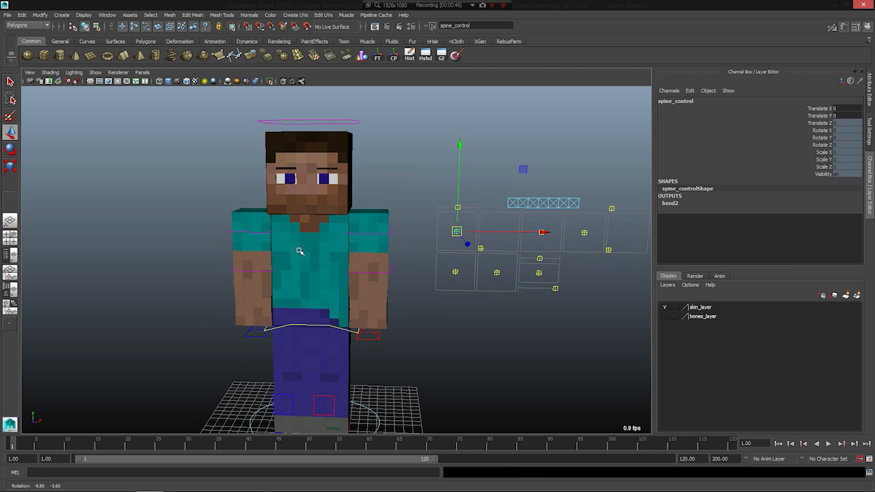
pyautogui.keyDown('alt'); pyautogui.moveTo(292, 290); pyautogui.dragTo(326, 241); pyautogui.keyUp('alt')
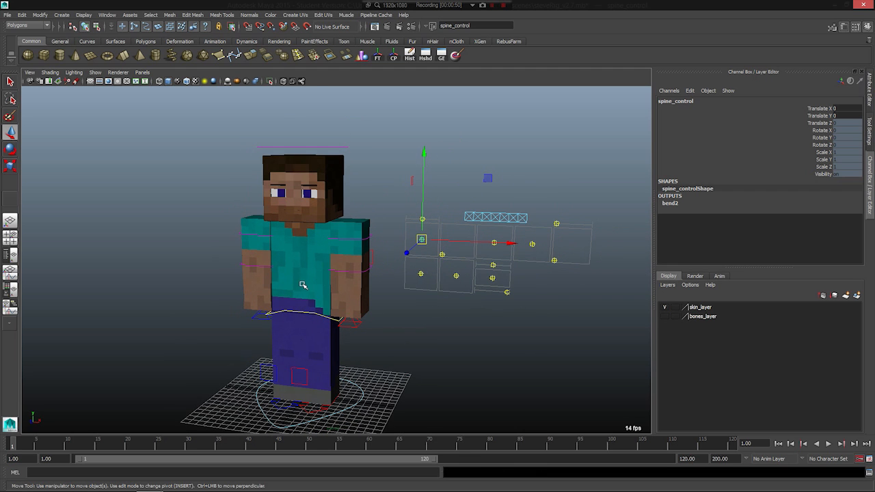
pyautogui.keyDown('alt'); pyautogui.moveTo(408, 299); pyautogui.dragTo(350, 279); pyautogui.keyUp('alt')
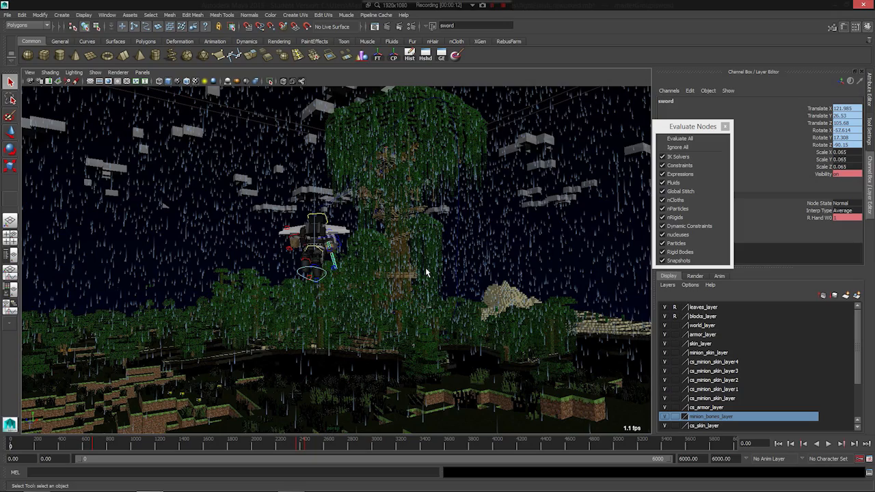
# - Examine the armored character with the sword and the surrounding rainy jungle scene from several angles and distances
pyautogui.keyDown('alt'); pyautogui.moveTo(359, 260); pyautogui.dragTo(413, 186); pyautogui.keyUp('alt')
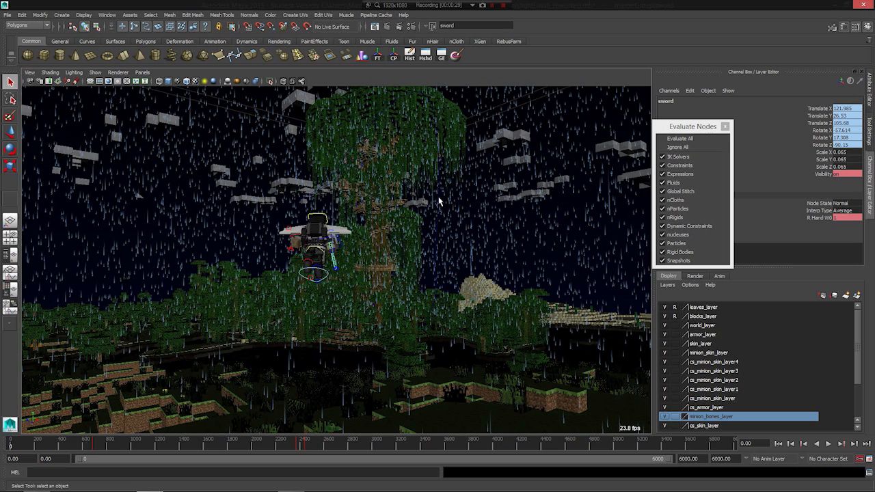
pyautogui.keyDown('alt'); pyautogui.moveTo(418, 281); pyautogui.dragTo(324, 312); pyautogui.keyUp('alt')
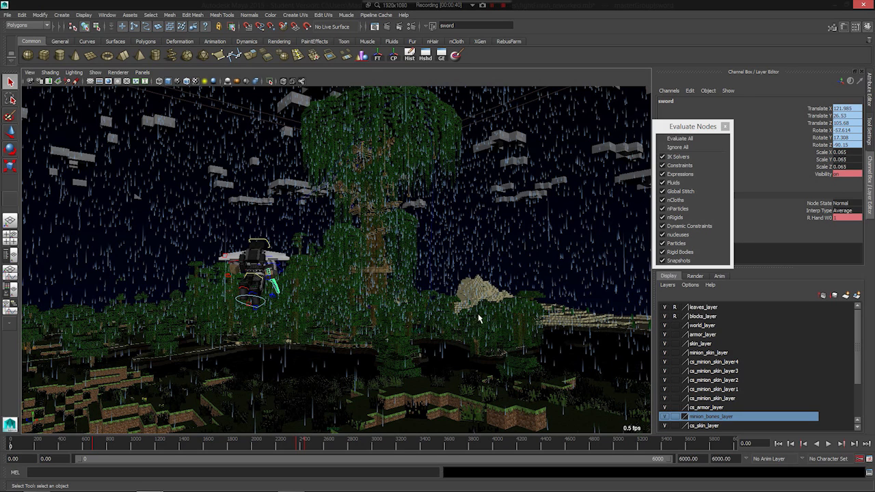
pyautogui.keyDown('alt'); pyautogui.moveTo(479, 318); pyautogui.dragTo(558, 296); pyautogui.keyUp('alt')
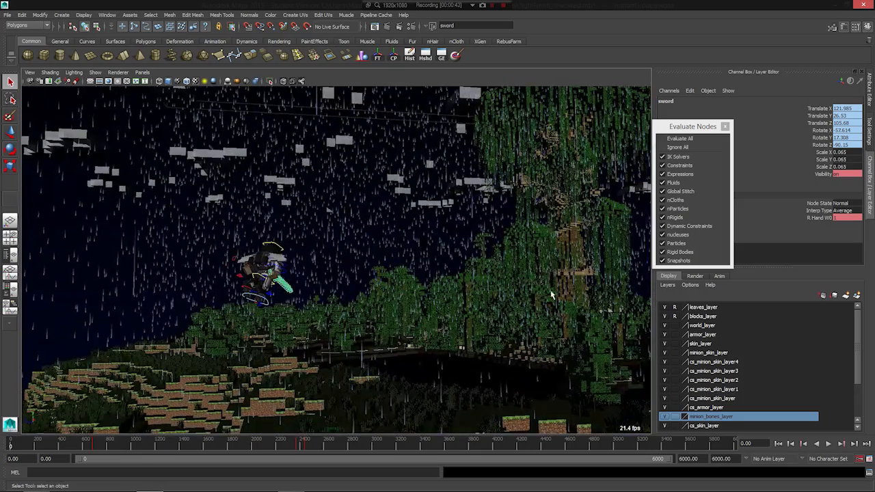
pyautogui.keyDown('alt'); pyautogui.moveTo(534, 259); pyautogui.dragTo(481, 296); pyautogui.keyUp('alt')
pyautogui.keyDown('alt'); pyautogui.moveTo(458, 262); pyautogui.dragTo(393, 290); pyautogui.keyUp('alt')
pyautogui.keyDown('alt'); pyautogui.moveTo(393, 290); pyautogui.dragTo(335, 272, button='middle'); pyautogui.keyUp('alt')
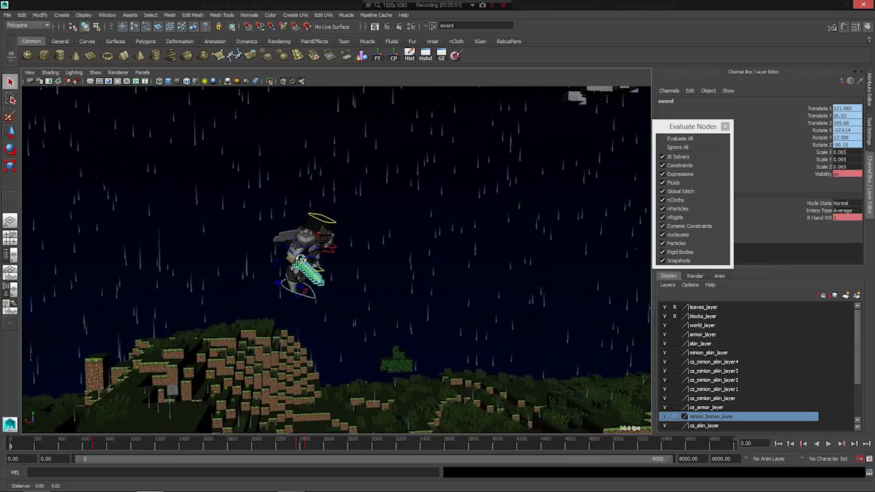
pyautogui.keyDown('alt'); pyautogui.moveTo(335, 272); pyautogui.dragTo(281, 260); pyautogui.keyUp('alt')
pyautogui.scroll(3, 348, 259)
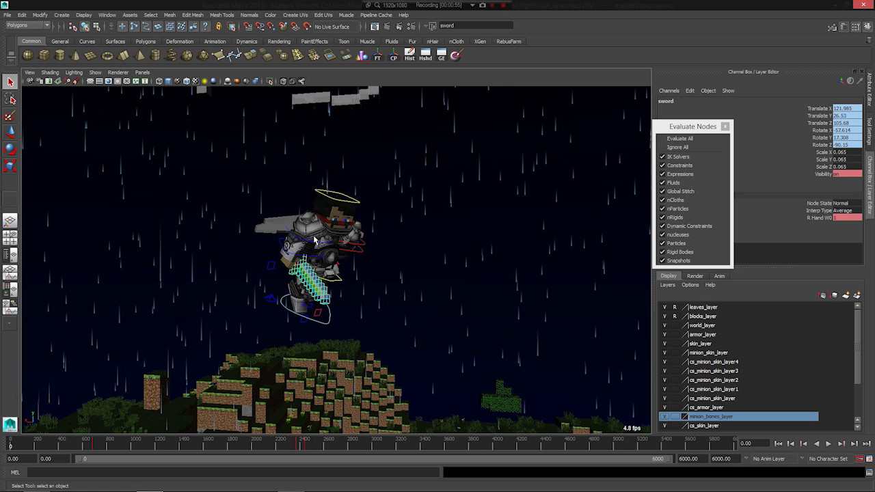
pyautogui.keyDown('alt'); pyautogui.moveTo(326, 267); pyautogui.dragTo(201, 285); pyautogui.keyUp('alt')
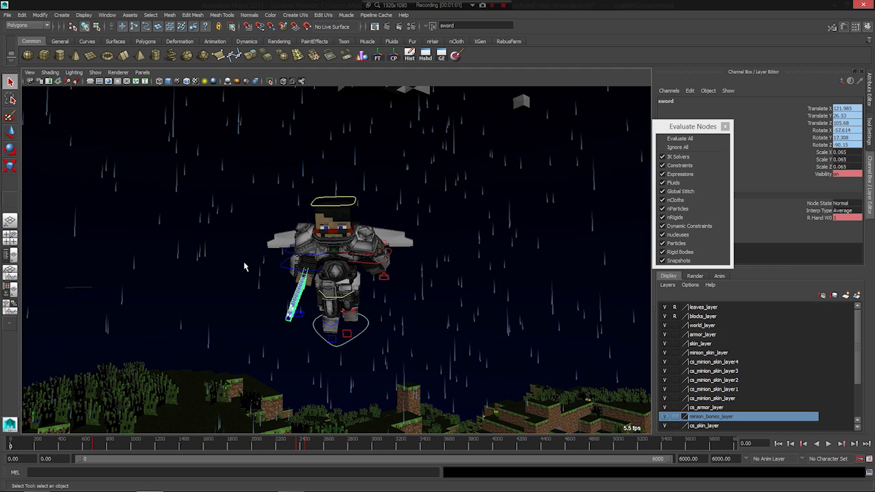
pyautogui.keyDown('alt'); pyautogui.moveTo(227, 266); pyautogui.dragTo(321, 307); pyautogui.keyUp('alt')
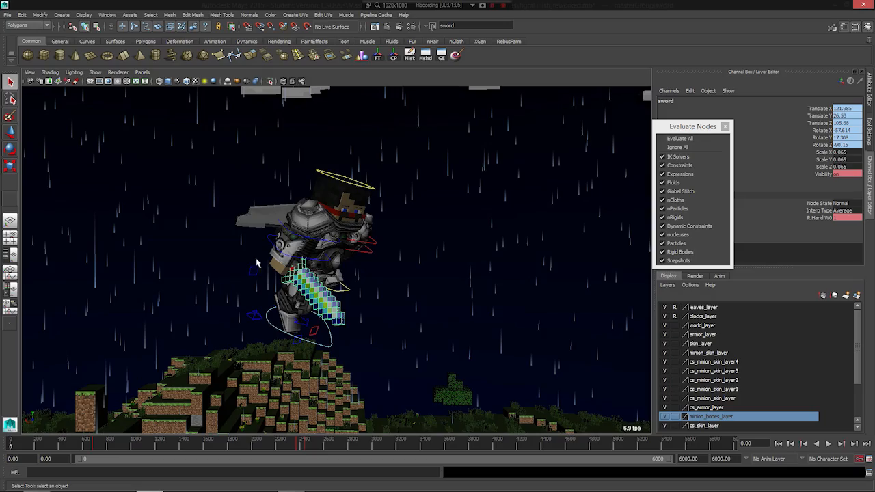
pyautogui.keyDown('alt'); pyautogui.moveTo(178, 250); pyautogui.dragTo(318, 259); pyautogui.keyUp('alt')
pyautogui.keyDown('alt'); pyautogui.moveTo(318, 260); pyautogui.dragTo(195, 354, button='middle'); pyautogui.keyUp('alt')
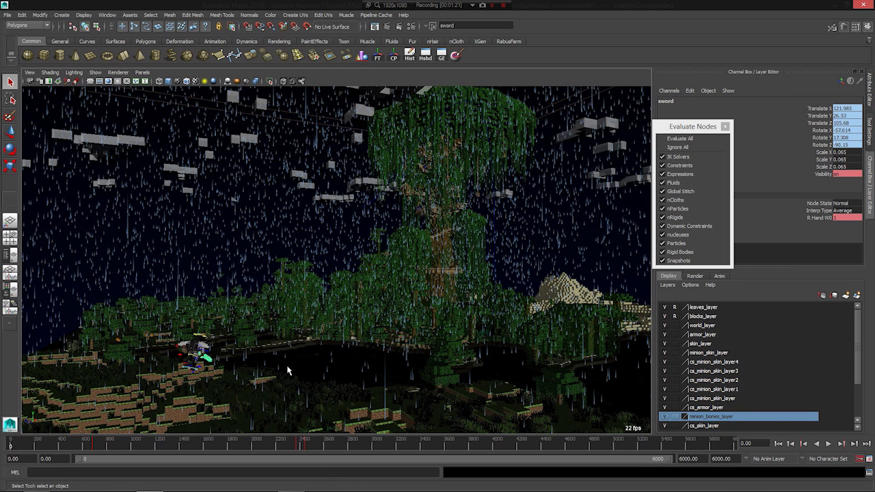
pyautogui.keyDown('alt'); pyautogui.moveTo(287, 366); pyautogui.dragTo(280, 370); pyautogui.keyUp('alt')
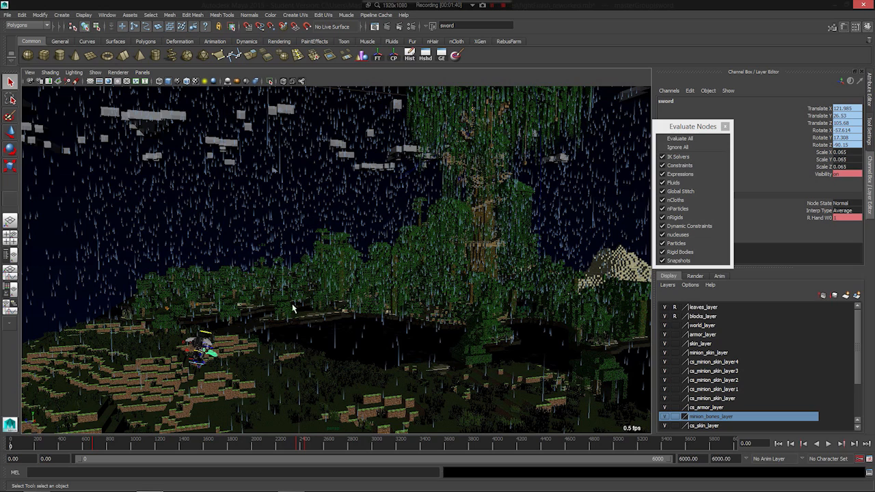
# - Play back the rainy scene's animation from frame 0 and stop it at frame 17
pyautogui.click(829, 443)
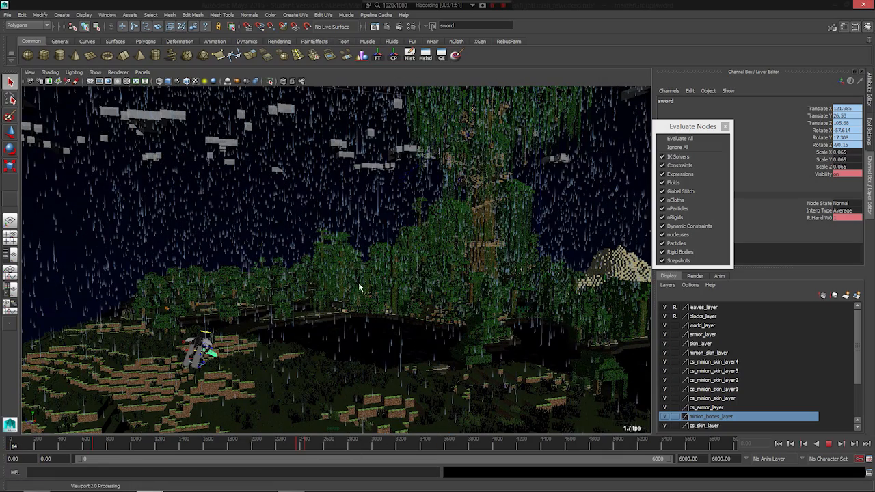
pyautogui.click(829, 443)
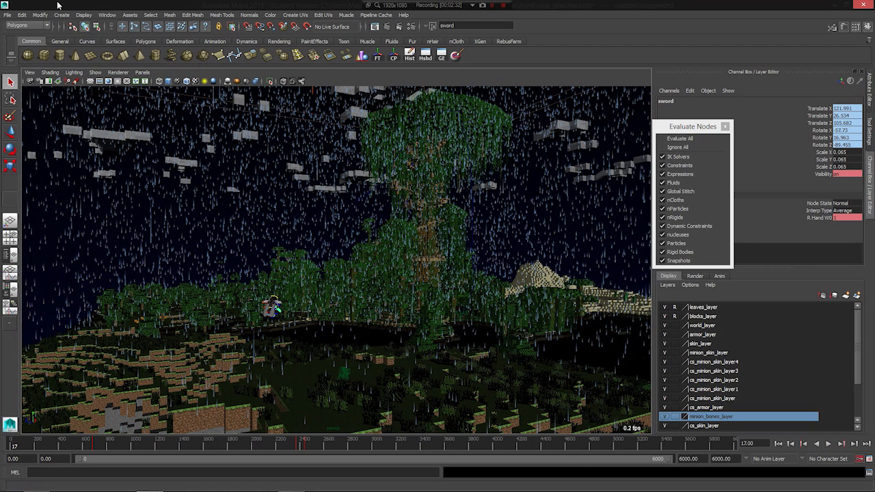
# - Turn on the Particle Count read-out in the viewport's heads-up display
pyautogui.click(78, 17)
pyautogui.click(386, 4)
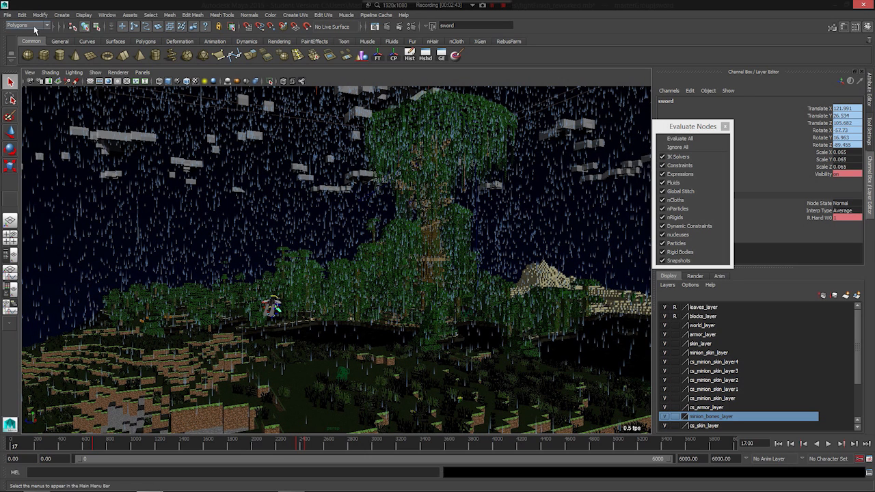
pyautogui.click(90, 15)
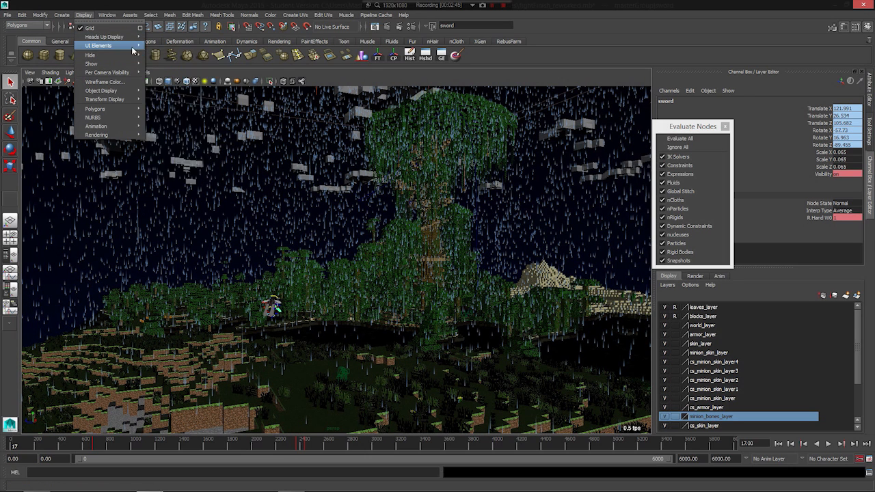
pyautogui.moveTo(102, 45)
pyautogui.moveTo(135, 37)
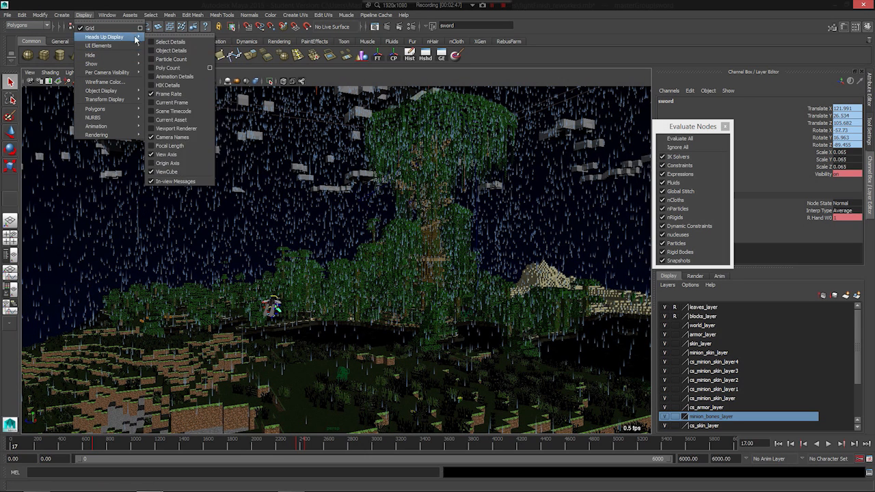
pyautogui.click(169, 60)
# - Disable evaluation of Particles, nParticles and Fluids for the scene
pyautogui.keyDown('alt'); pyautogui.moveTo(265, 308); pyautogui.dragTo(241, 268); pyautogui.keyUp('alt')
pyautogui.keyDown('alt'); pyautogui.moveTo(386, 256); pyautogui.dragTo(352, 269); pyautogui.keyUp('alt')
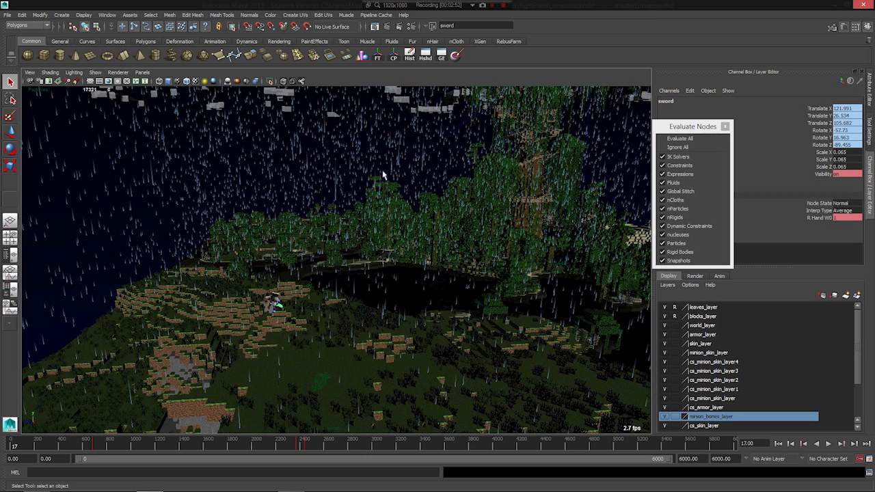
pyautogui.keyDown('alt'); pyautogui.moveTo(201, 301); pyautogui.dragTo(122, 291); pyautogui.keyUp('alt')
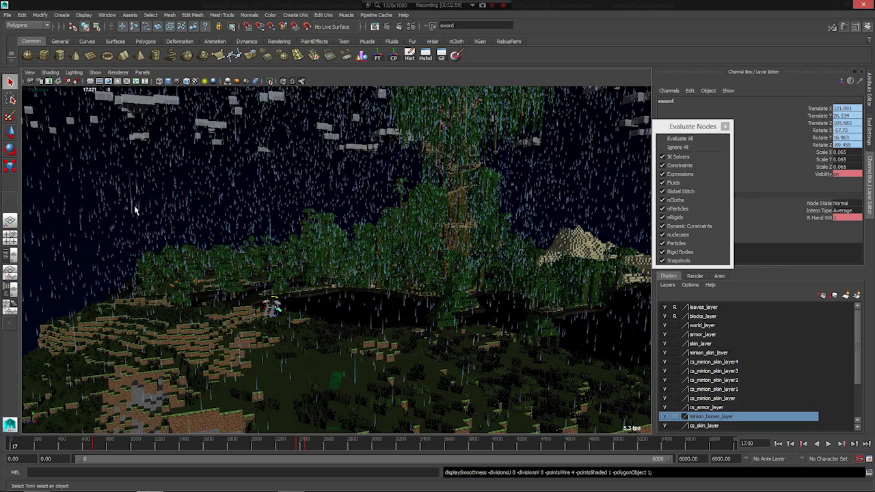
pyautogui.keyDown('alt'); pyautogui.moveTo(287, 270); pyautogui.dragTo(334, 269, button='middle'); pyautogui.keyUp('alt')
pyautogui.scroll(4, 334, 270)
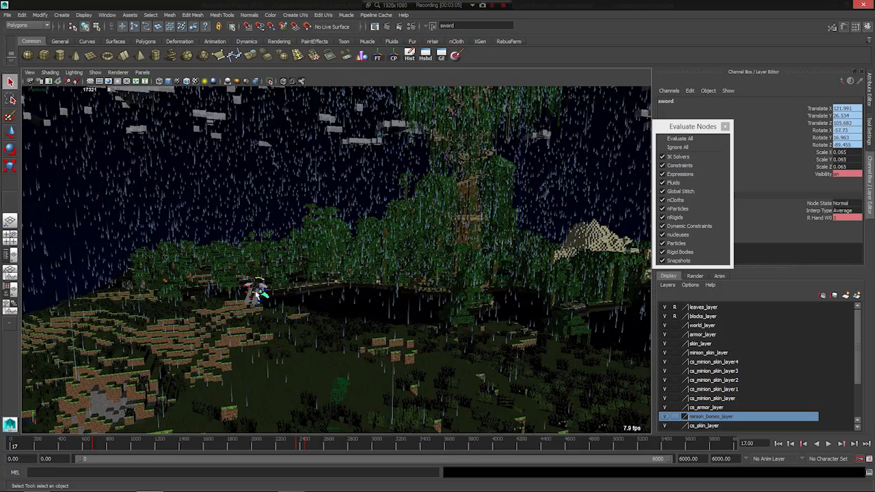
pyautogui.keyDown('alt'); pyautogui.moveTo(231, 309); pyautogui.dragTo(289, 285, button='middle'); pyautogui.keyUp('alt')
pyautogui.scroll(4, 381, 276)
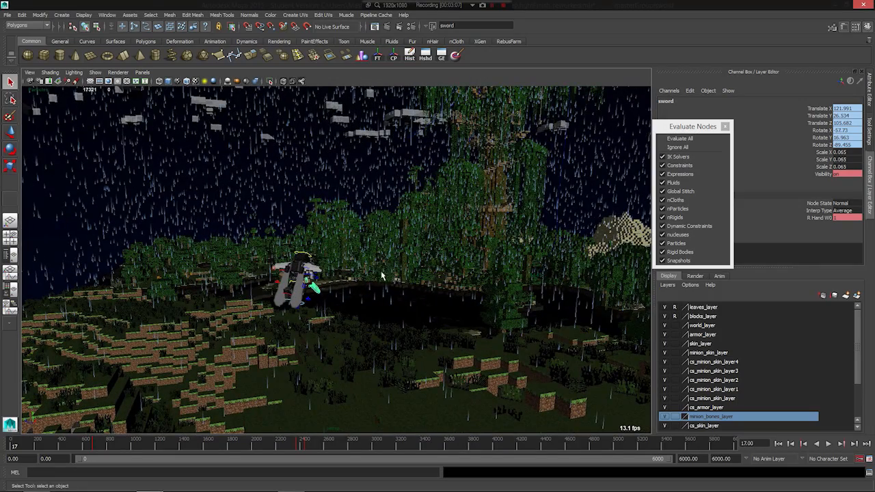
pyautogui.click(676, 242)
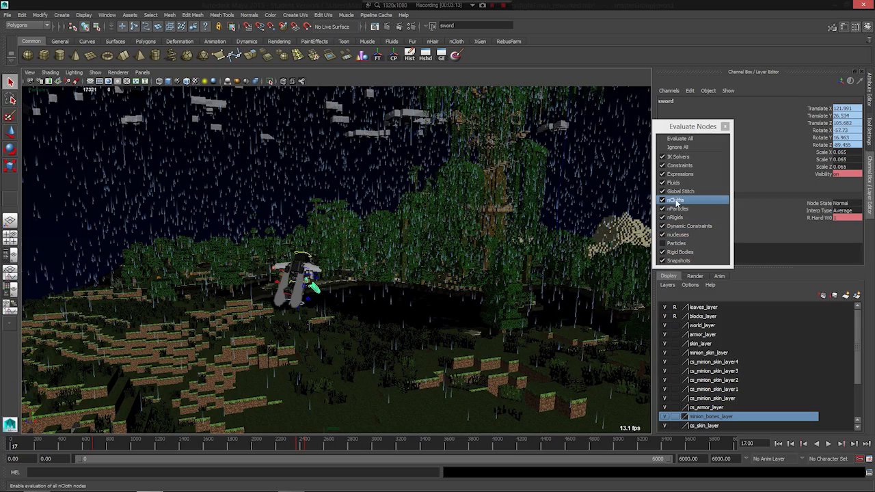
pyautogui.click(677, 208)
pyautogui.click(676, 182)
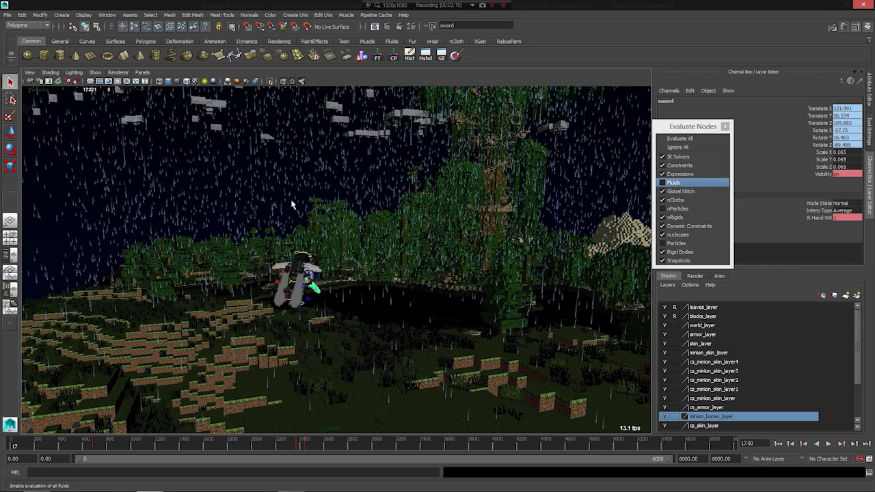
# - Inspect the giant jungle tree and the torch flames along its wooden walkway up close
pyautogui.keyDown('alt'); pyautogui.moveTo(379, 198); pyautogui.dragTo(408, 196); pyautogui.keyUp('alt')
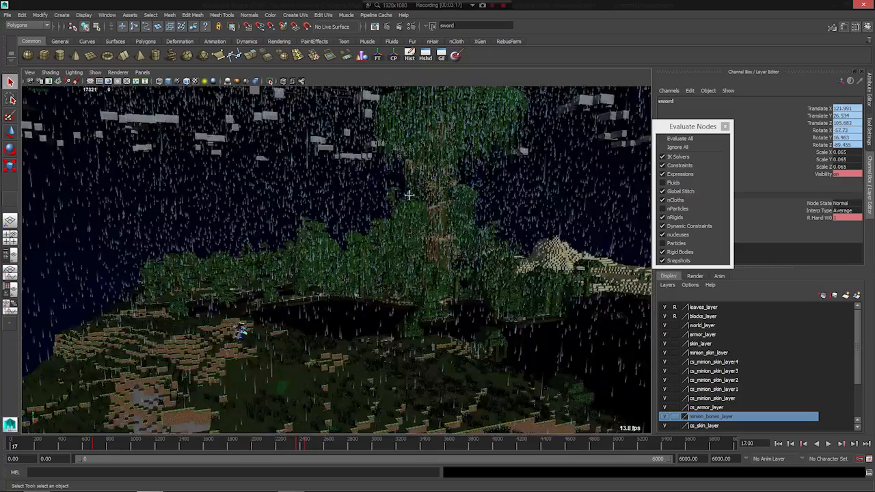
pyautogui.keyDown('alt'); pyautogui.moveTo(409, 195); pyautogui.dragTo(158, 393, button='middle'); pyautogui.keyUp('alt')
pyautogui.keyDown('alt'); pyautogui.moveTo(158, 392); pyautogui.dragTo(778, 320, button='right'); pyautogui.keyUp('alt')
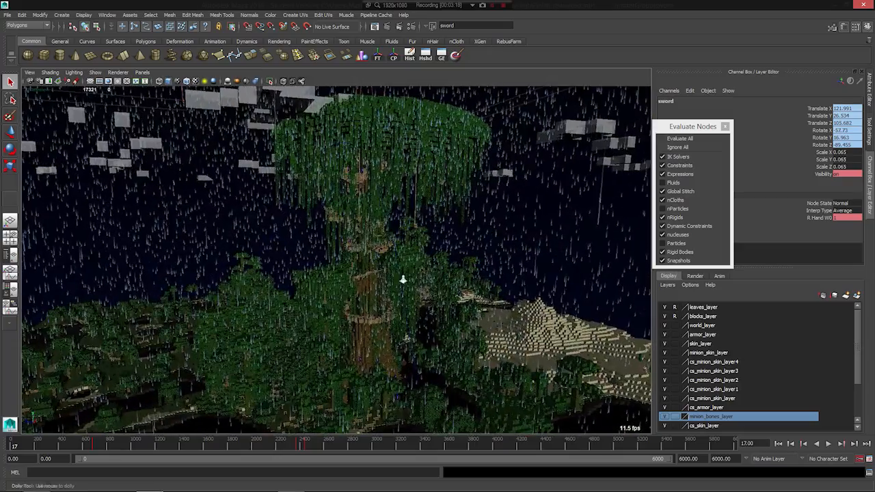
pyautogui.keyDown('alt'); pyautogui.moveTo(230, 275); pyautogui.dragTo(587, 307, button='right'); pyautogui.keyUp('alt')
pyautogui.keyDown('alt'); pyautogui.moveTo(410, 227); pyautogui.dragTo(221, 313, button='middle'); pyautogui.keyUp('alt')
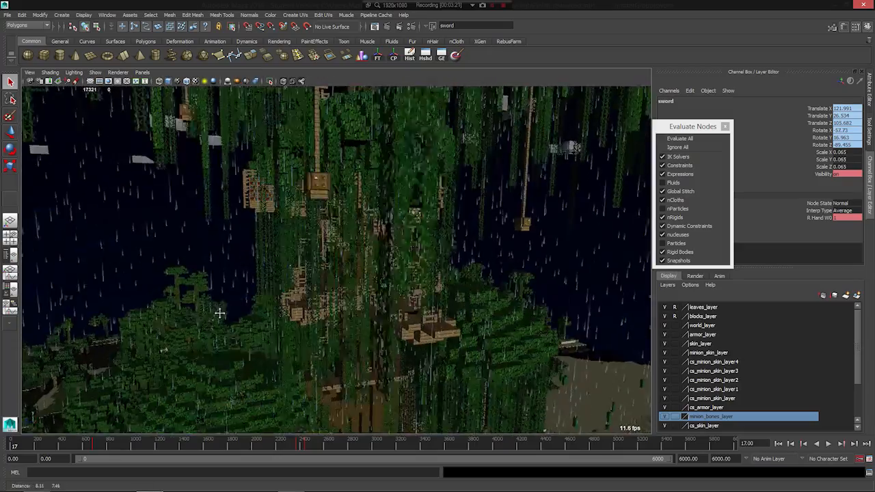
pyautogui.keyDown('alt'); pyautogui.moveTo(221, 313); pyautogui.dragTo(483, 347, button='right'); pyautogui.keyUp('alt')
pyautogui.keyDown('alt'); pyautogui.moveTo(484, 347); pyautogui.dragTo(319, 315, button='middle'); pyautogui.keyUp('alt')
pyautogui.keyDown('alt'); pyautogui.moveTo(319, 315); pyautogui.dragTo(345, 313); pyautogui.keyUp('alt')
pyautogui.keyDown('alt'); pyautogui.moveTo(358, 308); pyautogui.dragTo(547, 353, button='right'); pyautogui.keyUp('alt')
pyautogui.keyDown('alt'); pyautogui.moveTo(285, 358); pyautogui.dragTo(359, 293, button='middle'); pyautogui.keyUp('alt')
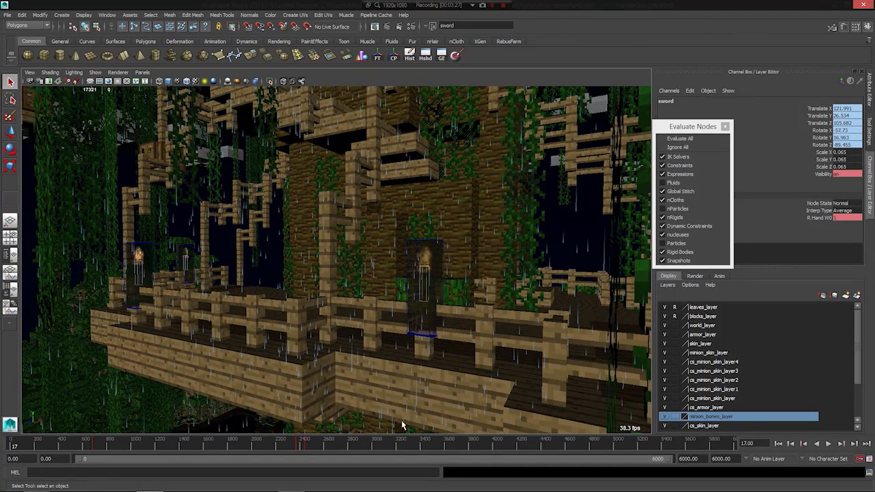
pyautogui.keyDown('alt'); pyautogui.moveTo(330, 337); pyautogui.dragTo(313, 340, button='middle'); pyautogui.keyUp('alt')
pyautogui.keyDown('alt'); pyautogui.moveTo(362, 302); pyautogui.dragTo(465, 248, button='right'); pyautogui.keyUp('alt')
pyautogui.keyDown('alt'); pyautogui.moveTo(448, 323); pyautogui.dragTo(432, 242, button='right'); pyautogui.keyUp('alt')
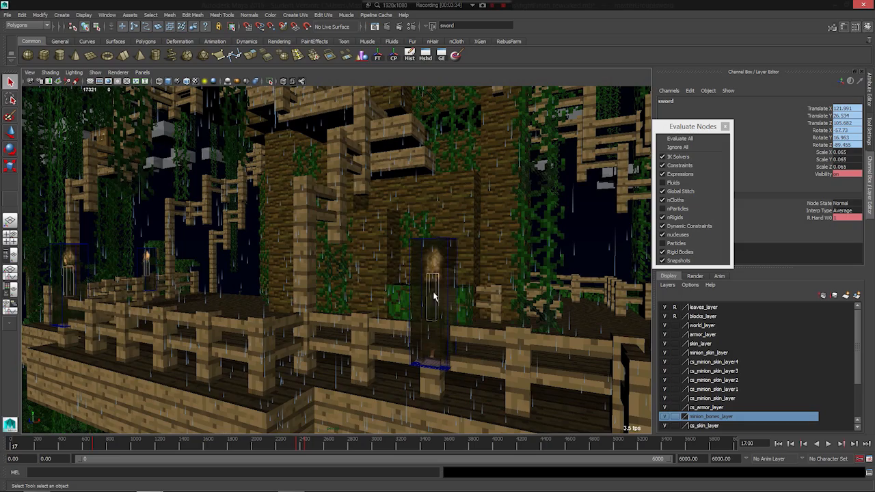
pyautogui.keyDown('alt'); pyautogui.moveTo(241, 281); pyautogui.dragTo(192, 318); pyautogui.keyUp('alt')
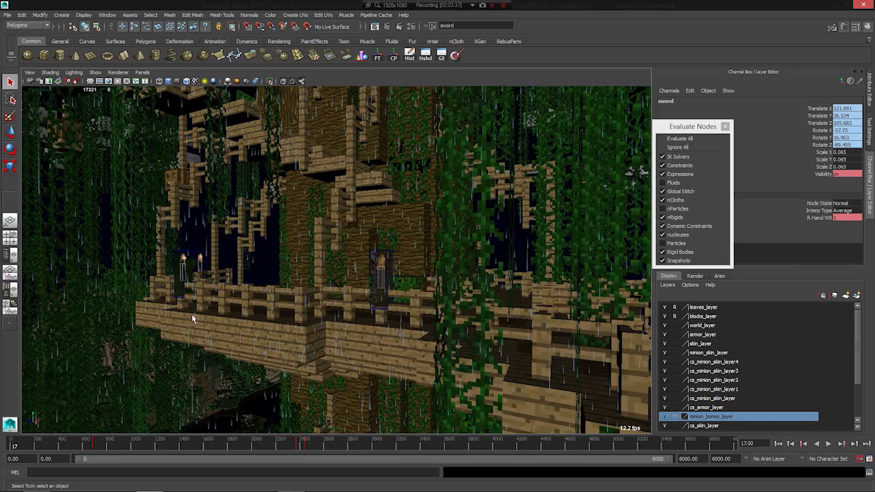
pyautogui.scroll(2, 275, 324)
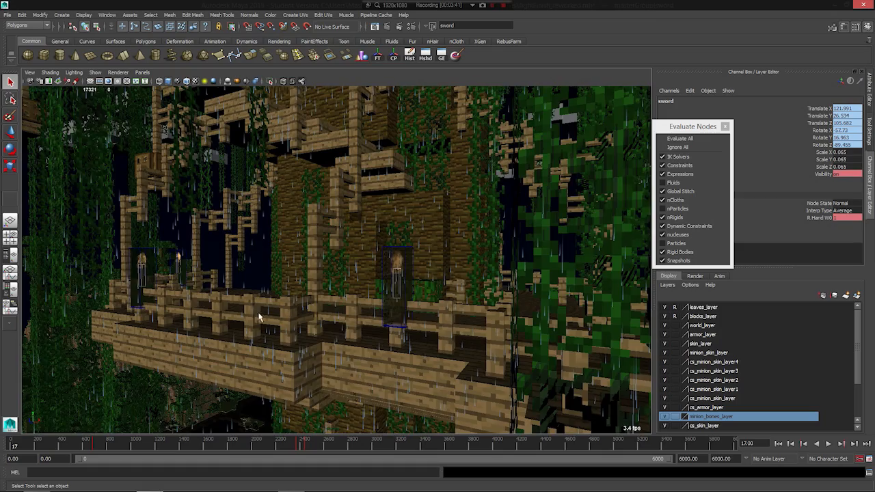
# - Inspect the jungle tree's wooden walkway and the dark waterways around the tree's base
pyautogui.scroll(1, 259, 315)
pyautogui.scroll(-5, 258, 315)
pyautogui.scroll(-3, 264, 322)
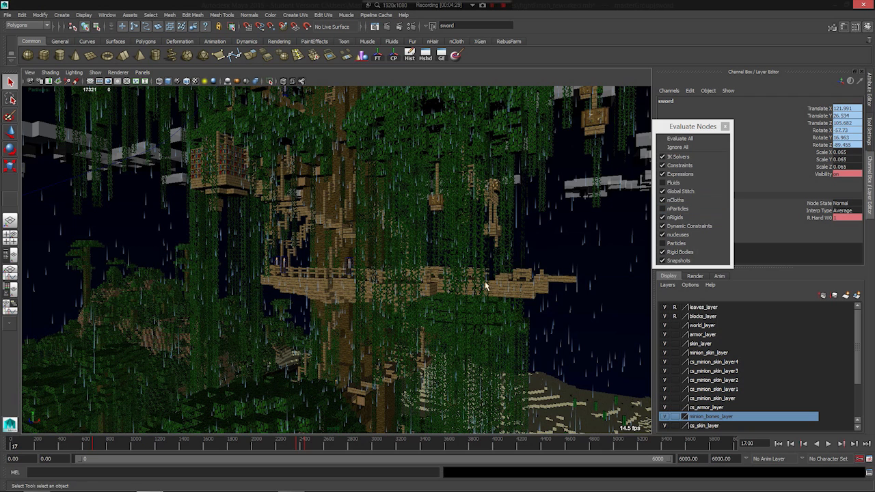
pyautogui.scroll(3, 252, 281)
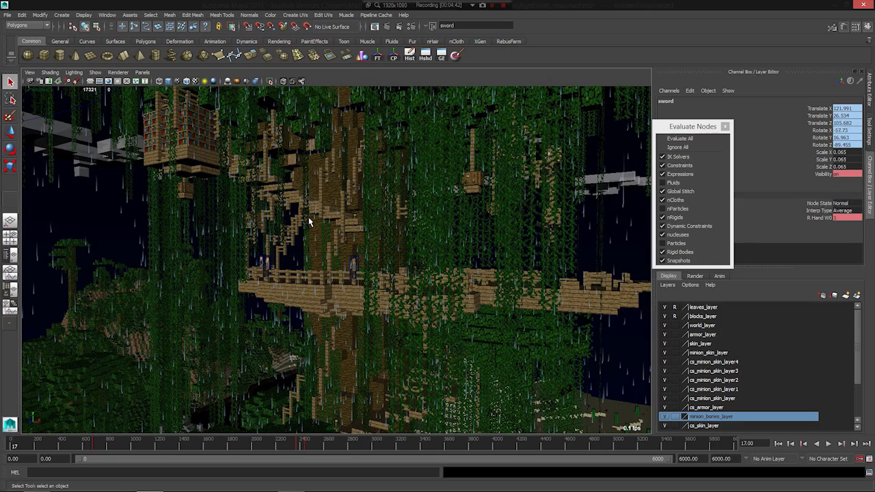
pyautogui.scroll(-5, 305, 268)
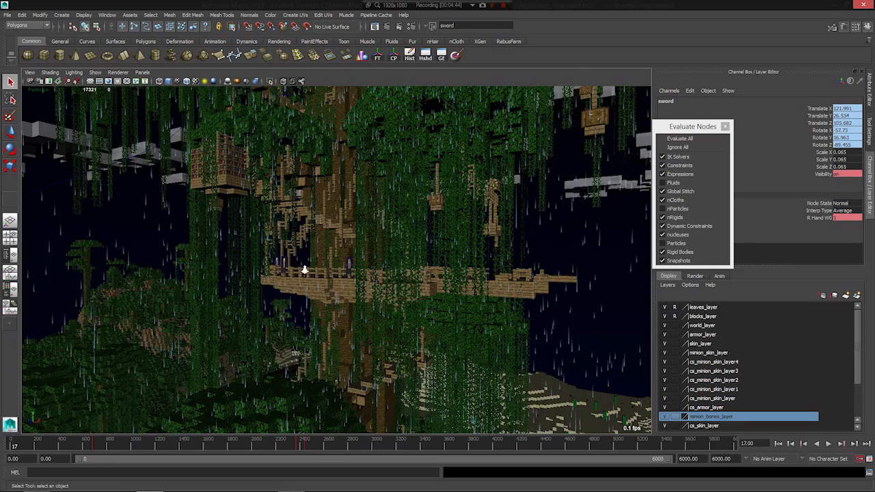
pyautogui.keyDown('alt'); pyautogui.moveTo(451, 309); pyautogui.dragTo(374, 287, button='middle'); pyautogui.keyUp('alt')
pyautogui.keyDown('alt'); pyautogui.moveTo(374, 287); pyautogui.dragTo(328, 320); pyautogui.keyUp('alt')
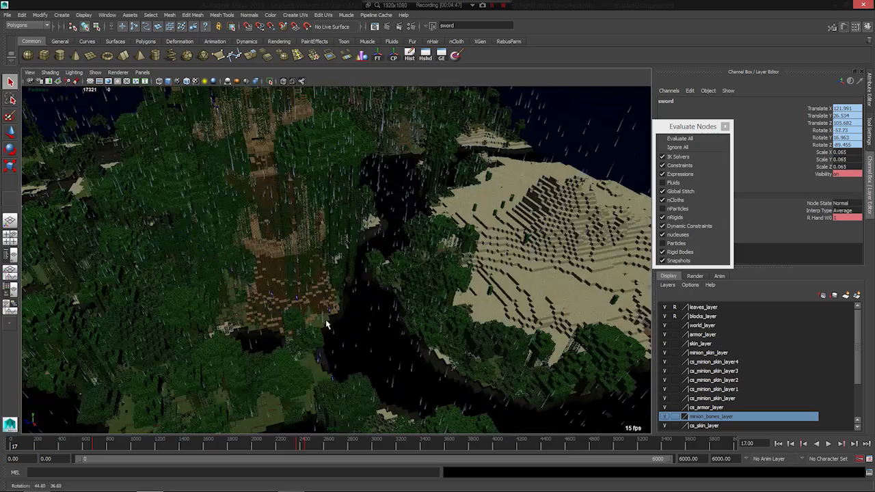
pyautogui.keyDown('alt'); pyautogui.moveTo(407, 286); pyautogui.dragTo(310, 312); pyautogui.keyUp('alt')
pyautogui.scroll(3, 310, 312)
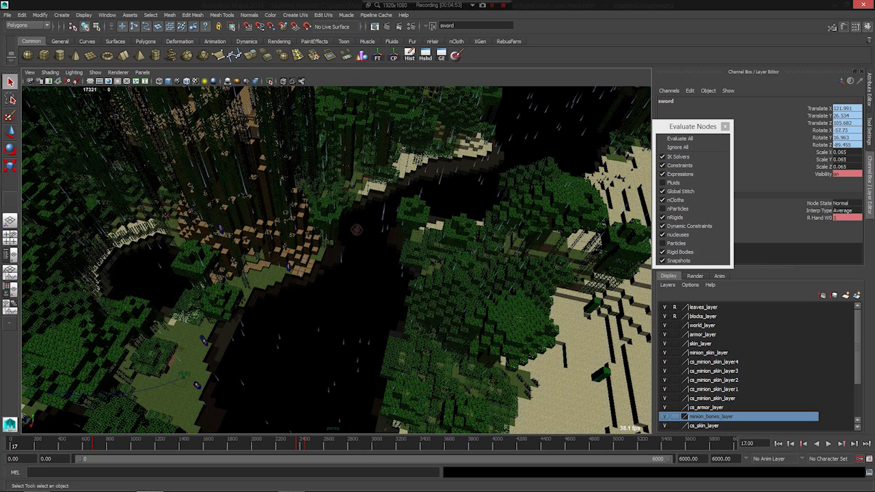
# - Select the pond surface beside the tree's base, followed by the spherical wake emitter in it, for a close look
pyautogui.moveTo(0, 48); pyautogui.dragTo(220, 45)
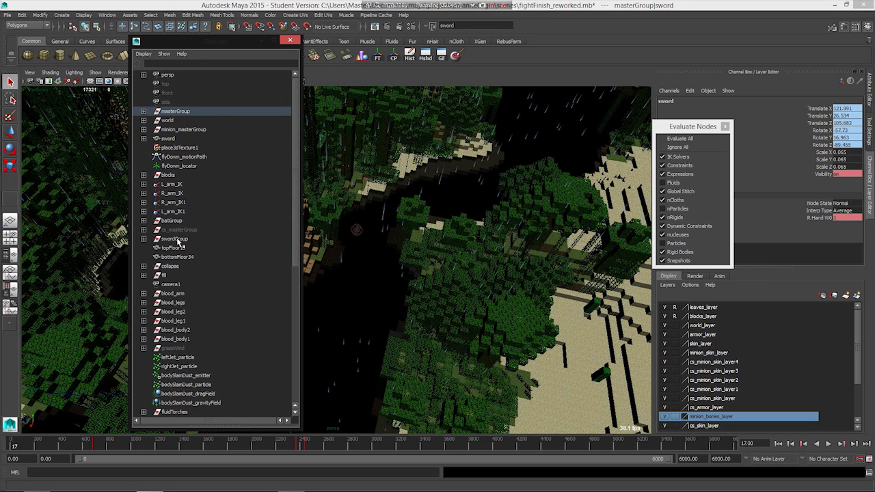
pyautogui.click(332, 294)
pyautogui.moveTo(226, 39); pyautogui.dragTo(0, 73)
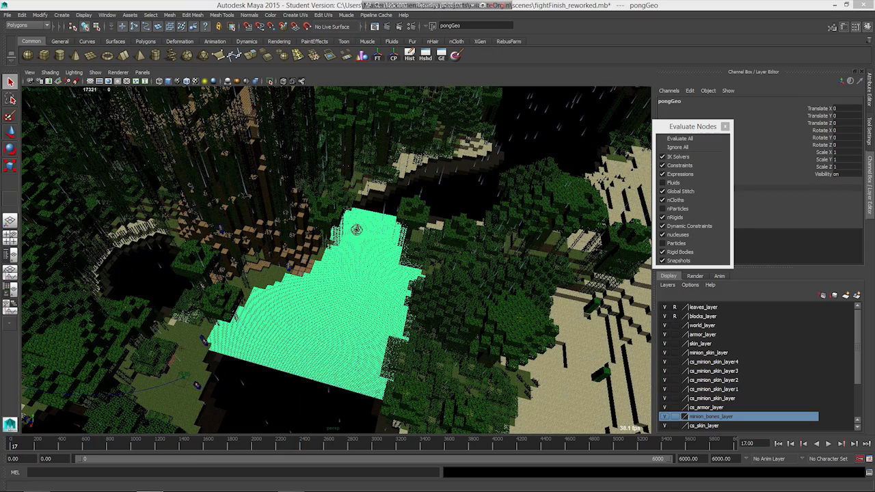
pyautogui.keyDown('alt'); pyautogui.moveTo(433, 299); pyautogui.dragTo(360, 280); pyautogui.keyUp('alt')
pyautogui.scroll(6, 278, 188)
pyautogui.keyDown('alt'); pyautogui.moveTo(323, 148); pyautogui.dragTo(350, 258); pyautogui.keyUp('alt')
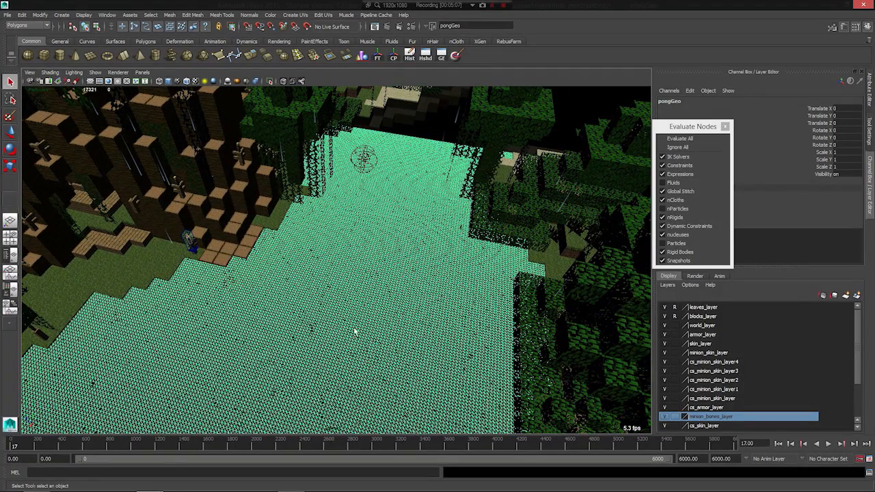
pyautogui.click(364, 159)
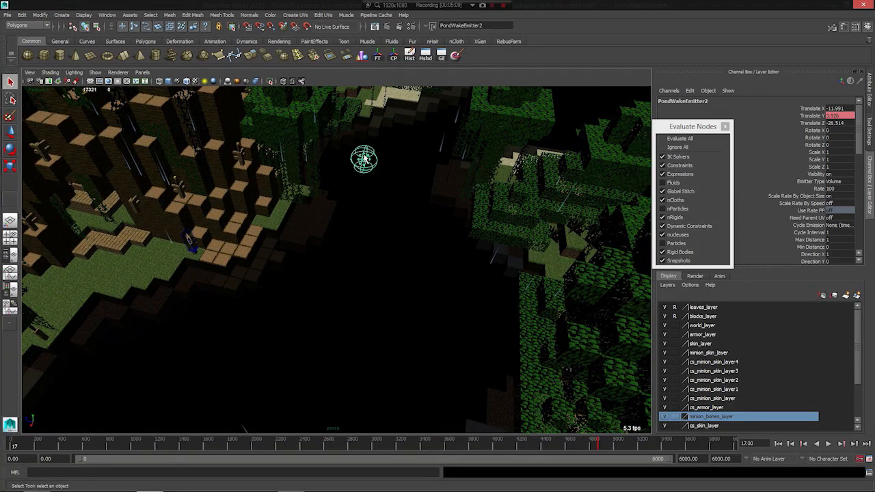
# - Select the pond surface together with the surrounding water mesh and examine how far they extend around the tree
pyautogui.click(417, 241)
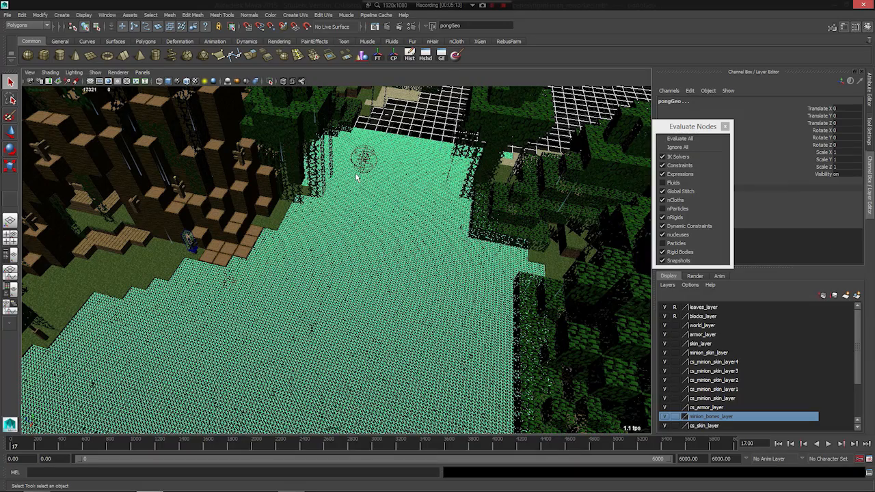
pyautogui.keyDown('alt'); pyautogui.moveTo(381, 259); pyautogui.dragTo(316, 349); pyautogui.keyUp('alt')
pyautogui.scroll(-5, 320, 347)
pyautogui.keyDown('alt'); pyautogui.moveTo(319, 348); pyautogui.dragTo(267, 265, button='middle'); pyautogui.keyUp('alt')
pyautogui.keyDown('alt'); pyautogui.moveTo(267, 265); pyautogui.dragTo(340, 263); pyautogui.keyUp('alt')
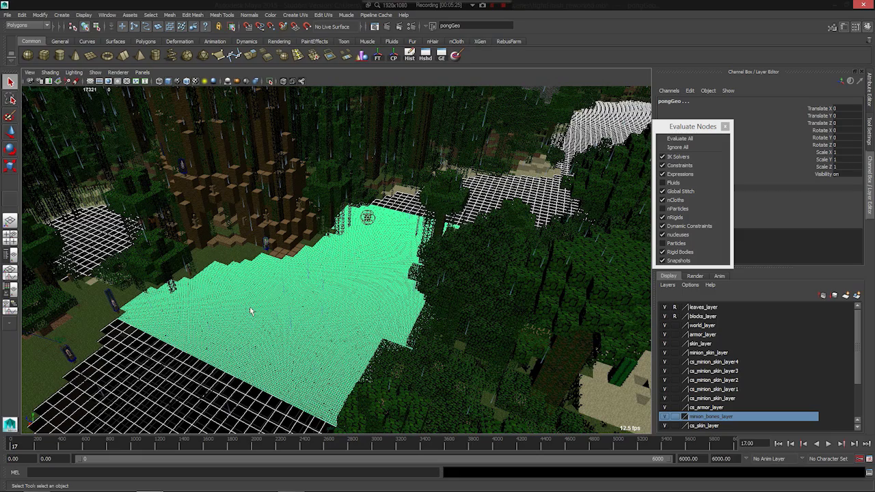
pyautogui.scroll(-5, 211, 274)
pyautogui.keyDown('alt'); pyautogui.moveTo(258, 230); pyautogui.dragTo(382, 319, button='middle'); pyautogui.keyUp('alt')
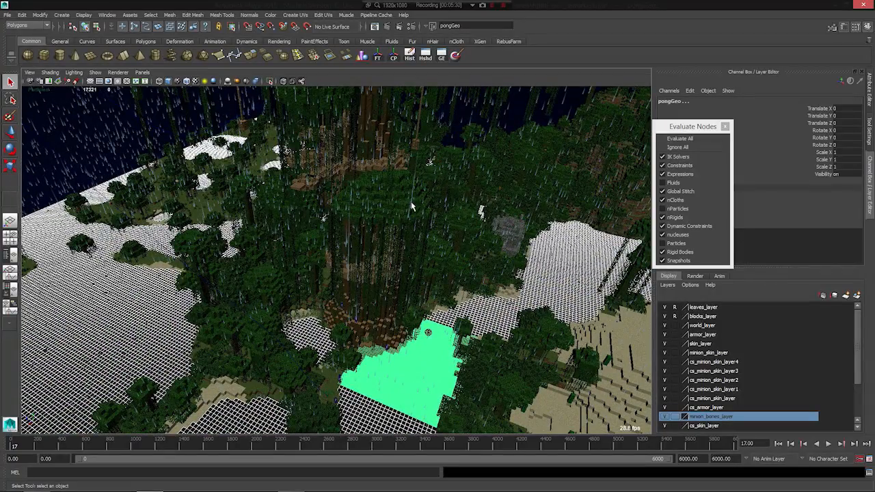
pyautogui.keyDown('alt'); pyautogui.moveTo(339, 276); pyautogui.dragTo(281, 285); pyautogui.keyUp('alt')
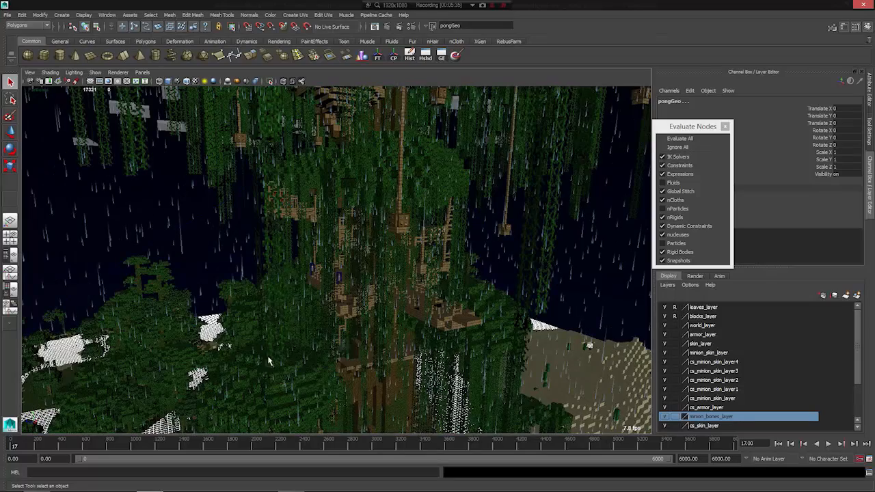
# - Scrub the animation to frame 4304 and inspect the fighting characters on the tree's wooden stairs
pyautogui.moveTo(81, 445); pyautogui.dragTo(534, 447)
pyautogui.keyDown('alt'); pyautogui.moveTo(191, 352); pyautogui.dragTo(506, 344); pyautogui.keyUp('alt')
pyautogui.keyDown('alt'); pyautogui.moveTo(317, 274); pyautogui.dragTo(310, 351); pyautogui.keyUp('alt')
pyautogui.keyDown('alt'); pyautogui.moveTo(310, 351); pyautogui.dragTo(263, 360, button='right'); pyautogui.keyUp('alt')
pyautogui.keyDown('alt'); pyautogui.moveTo(263, 360); pyautogui.dragTo(278, 365); pyautogui.keyUp('alt')
pyautogui.keyDown('alt'); pyautogui.moveTo(278, 365); pyautogui.dragTo(190, 348, button='middle'); pyautogui.keyUp('alt')
pyautogui.moveTo(190, 348)
pyautogui.keyDown('alt'); pyautogui.mouseDown()
pyautogui.moveTo(205, 351)
pyautogui.moveTo(192, 355)
pyautogui.moveTo(198, 341)
pyautogui.mouseUp(); pyautogui.keyUp('alt')
pyautogui.moveTo(264, 207)
pyautogui.keyDown('alt'); pyautogui.mouseDown()
pyautogui.moveTo(279, 219)
pyautogui.moveTo(264, 195)
pyautogui.mouseUp(); pyautogui.keyUp('alt')
pyautogui.scroll(-12, 257, 198)
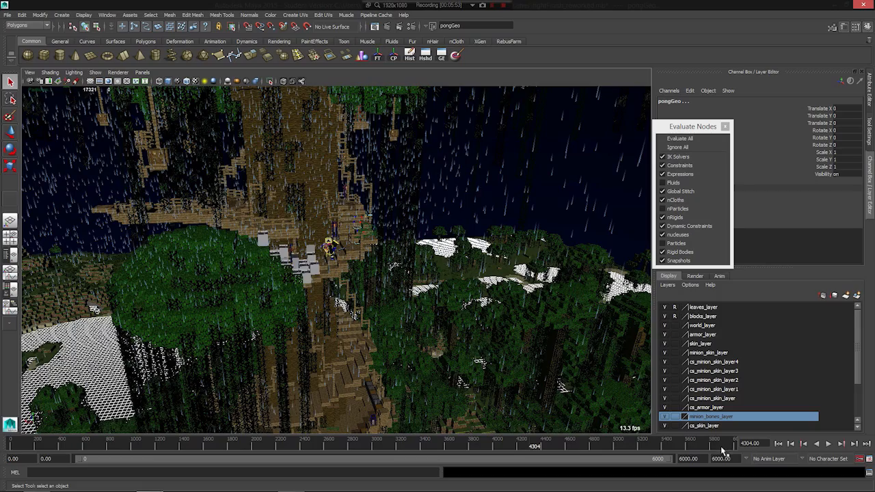
# - Examine the whole world from afar, including the rain, clouds, water surfaces and giant tree
pyautogui.scroll(-4, 173, 212)
pyautogui.scroll(-5, 181, 229)
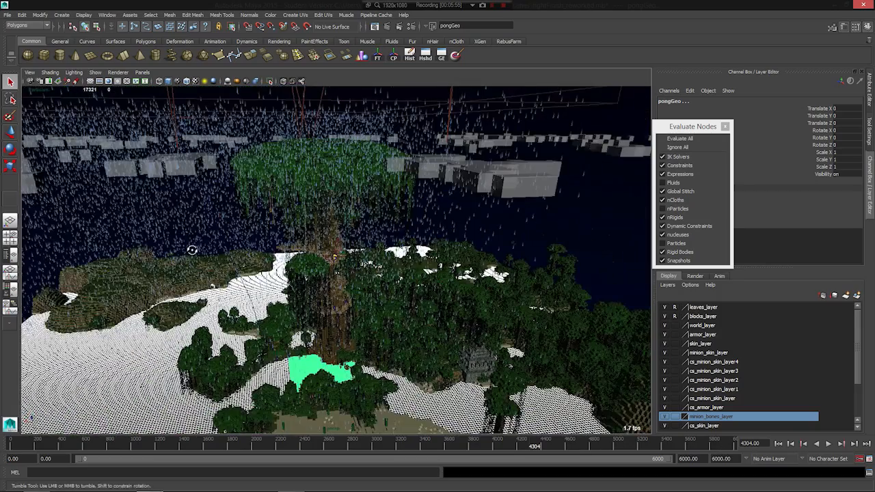
pyautogui.scroll(-4, 195, 250)
pyautogui.scroll(-8, 320, 291)
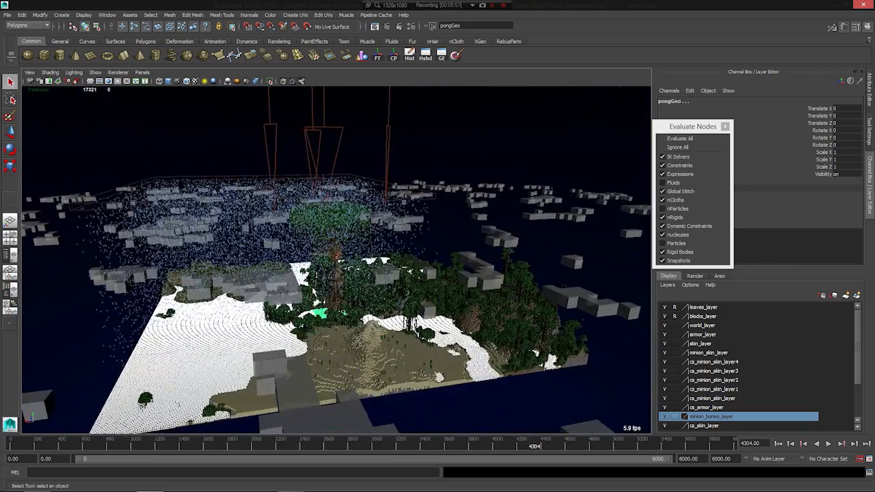
pyautogui.keyDown('alt'); pyautogui.moveTo(320, 291); pyautogui.dragTo(411, 303); pyautogui.keyUp('alt')
pyautogui.scroll(8, 411, 304)
pyautogui.keyDown('alt'); pyautogui.moveTo(526, 301); pyautogui.dragTo(346, 307); pyautogui.keyUp('alt')
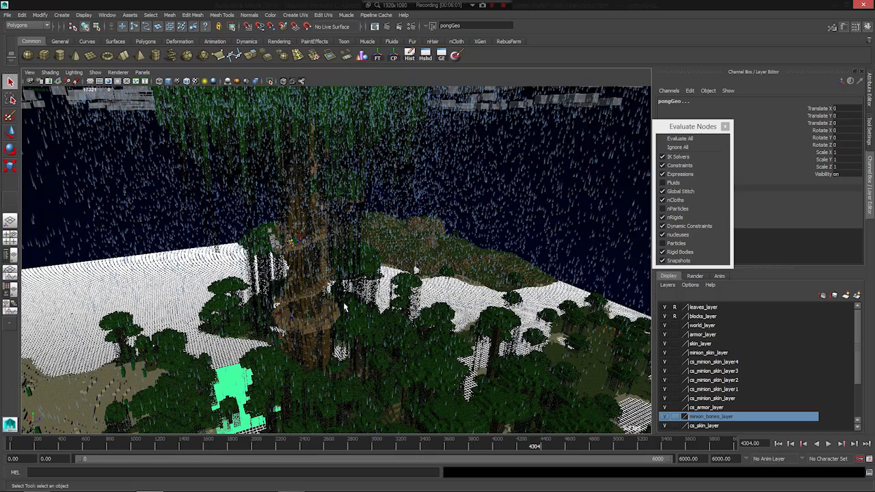
pyautogui.keyDown('alt'); pyautogui.moveTo(145, 304); pyautogui.dragTo(325, 287); pyautogui.keyUp('alt')
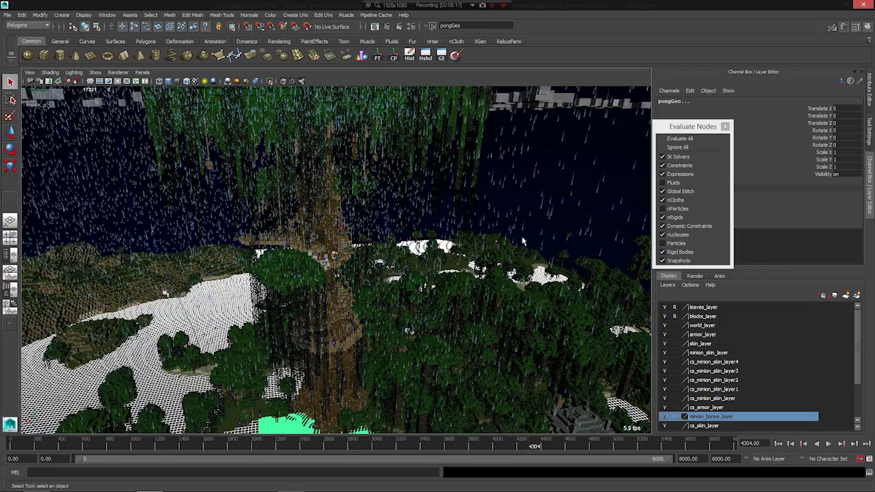
pyautogui.scroll(-5, 482, 244)
pyautogui.scroll(4, 315, 279)
pyautogui.keyDown('alt'); pyautogui.moveTo(351, 411); pyautogui.dragTo(288, 307); pyautogui.keyUp('alt')
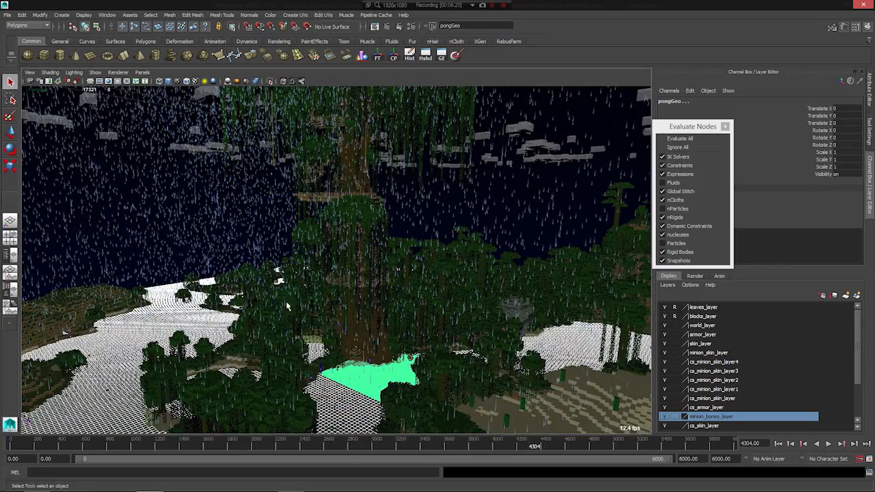
pyautogui.keyDown('alt'); pyautogui.moveTo(375, 347); pyautogui.dragTo(309, 225); pyautogui.keyUp('alt')
pyautogui.keyDown('alt'); pyautogui.moveTo(299, 250); pyautogui.dragTo(291, 292, button='middle'); pyautogui.keyUp('alt')
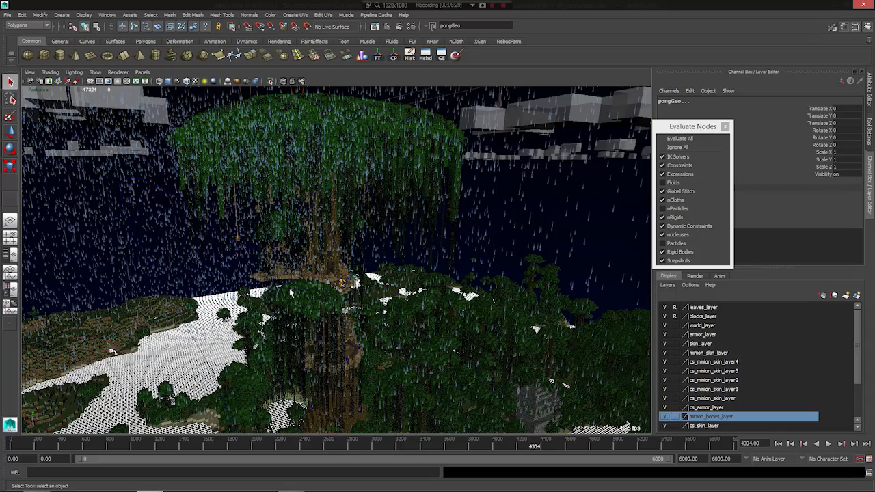
# - Select the environment dome and inspect how it encloses the characters, tree, rain and clouds
pyautogui.click(497, 237)
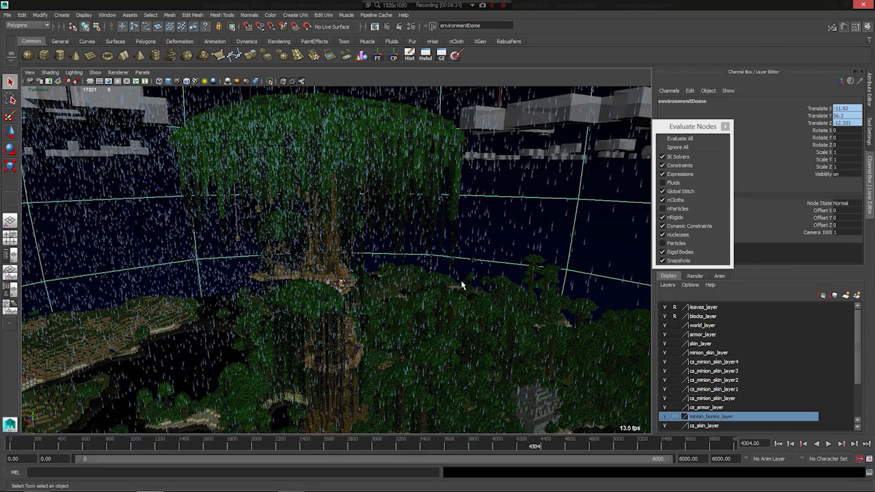
pyautogui.keyDown('alt'); pyautogui.moveTo(254, 347); pyautogui.dragTo(511, 329, button='right'); pyautogui.keyUp('alt')
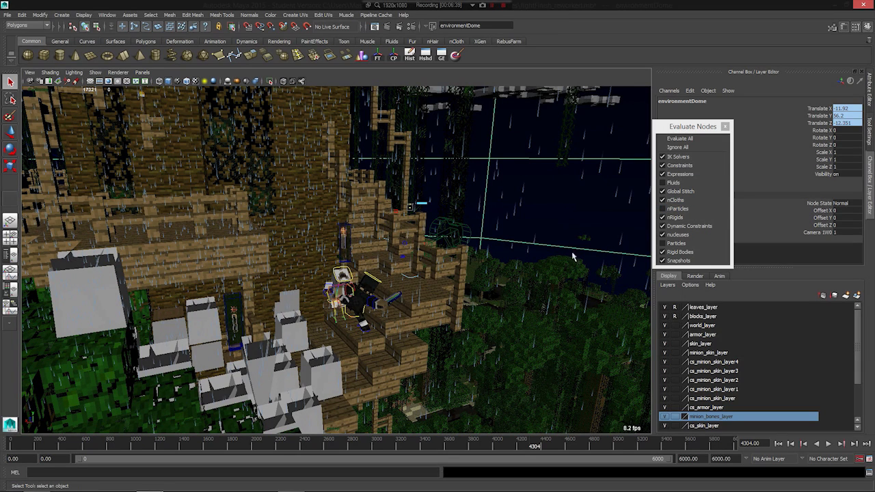
pyautogui.scroll(-5, 565, 244)
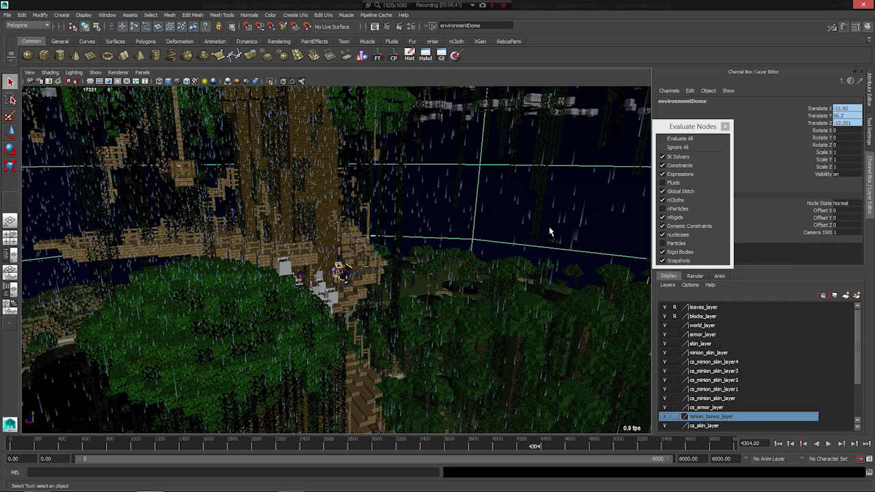
pyautogui.keyDown('alt'); pyautogui.moveTo(504, 240); pyautogui.dragTo(486, 239); pyautogui.keyUp('alt')
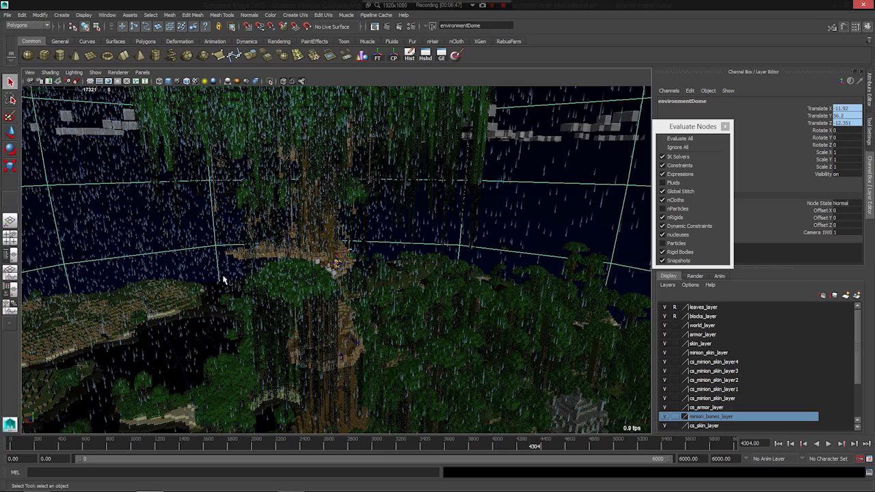
pyautogui.scroll(-5, 382, 225)
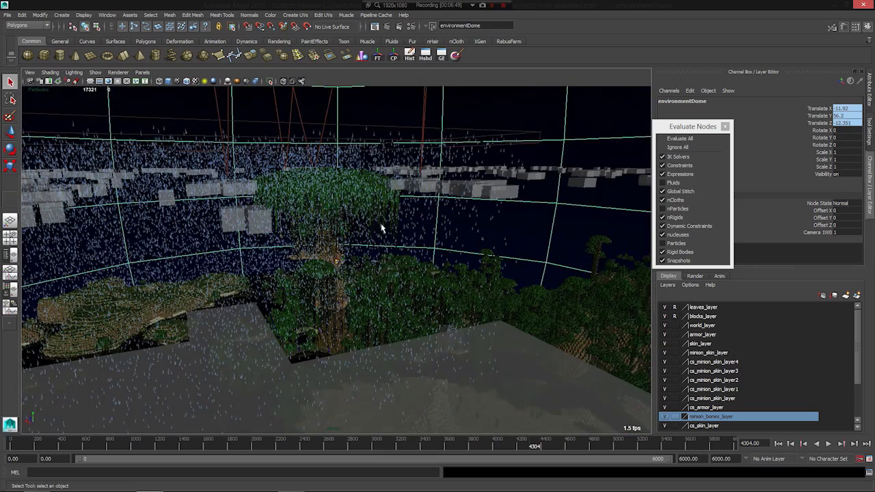
pyautogui.scroll(-5, 357, 217)
pyautogui.keyDown('alt'); pyautogui.moveTo(356, 217); pyautogui.dragTo(222, 174); pyautogui.keyUp('alt')
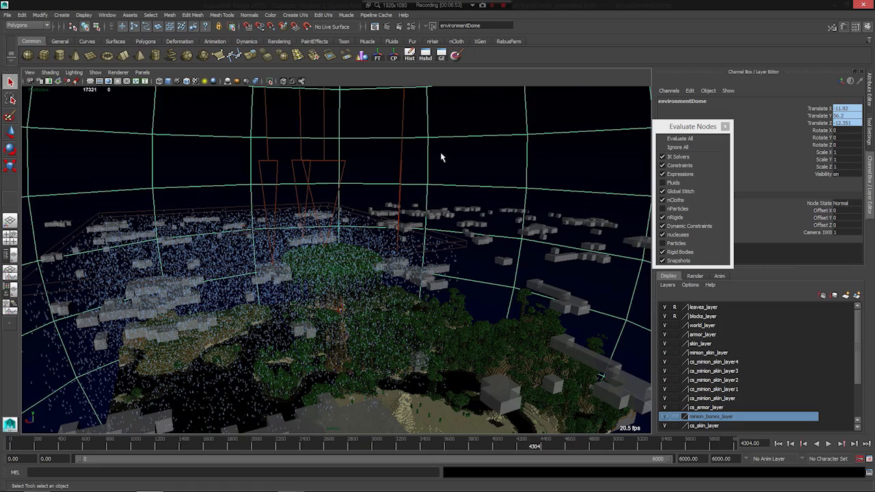
# - Inspect the rain and the giant tree inside the dome from several distances and angles
pyautogui.scroll(5, 346, 252)
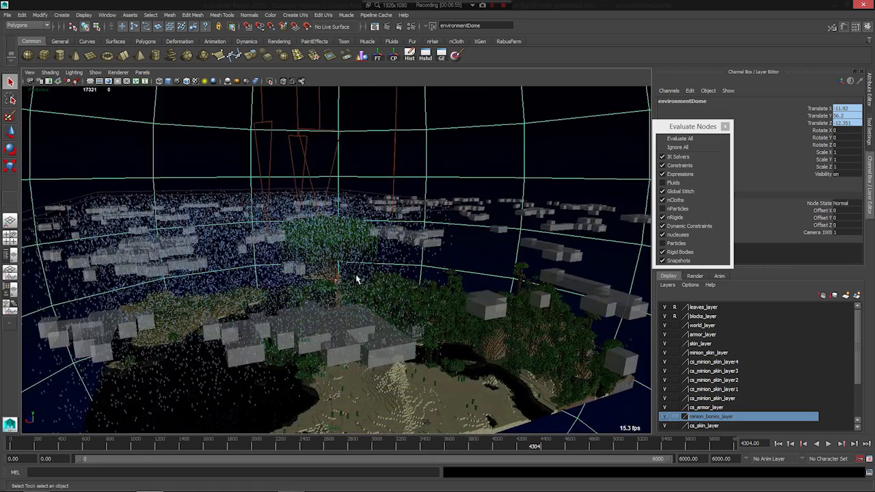
pyautogui.scroll(3, 352, 287)
pyautogui.keyDown('alt'); pyautogui.moveTo(324, 329); pyautogui.dragTo(305, 312); pyautogui.keyUp('alt')
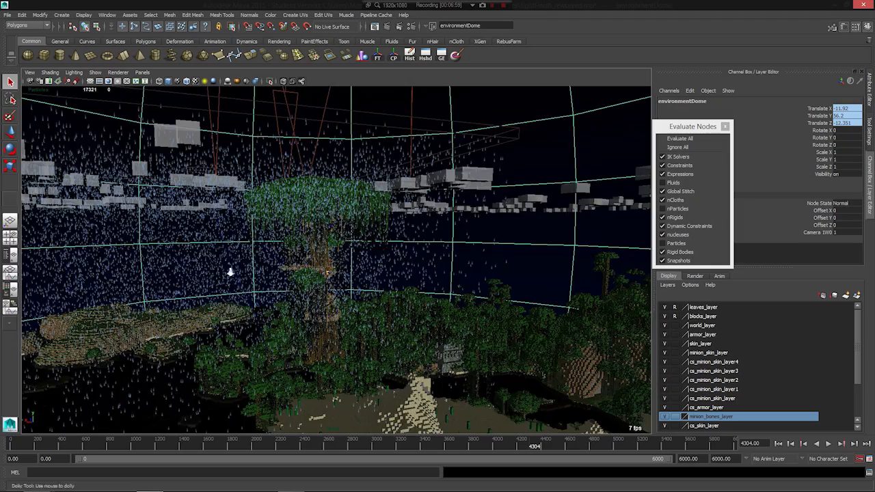
pyautogui.scroll(5, 228, 274)
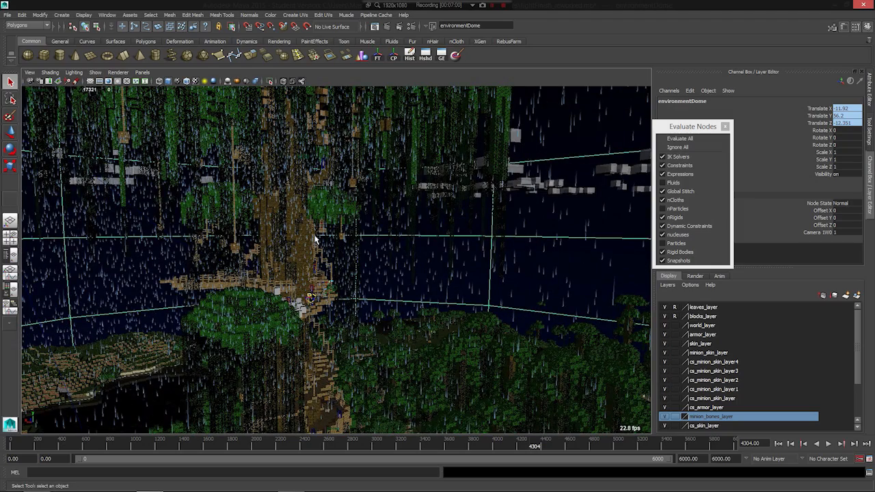
pyautogui.scroll(-5, 321, 240)
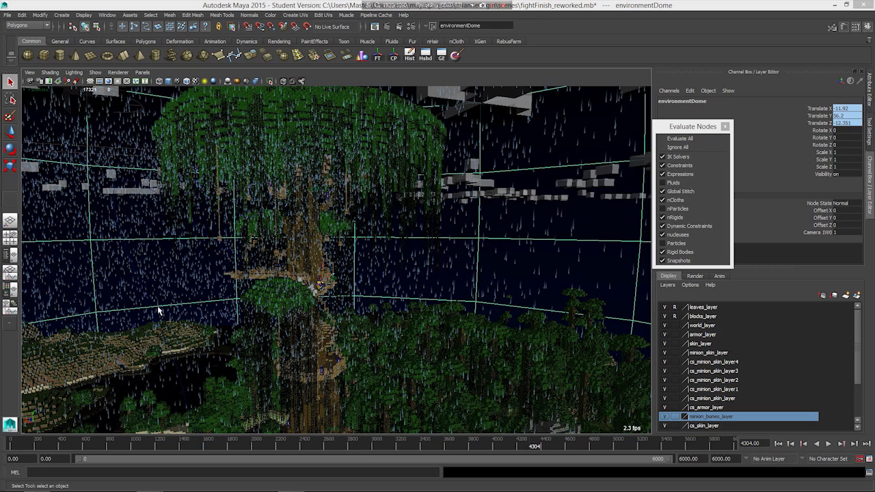
pyautogui.click(549, 4)
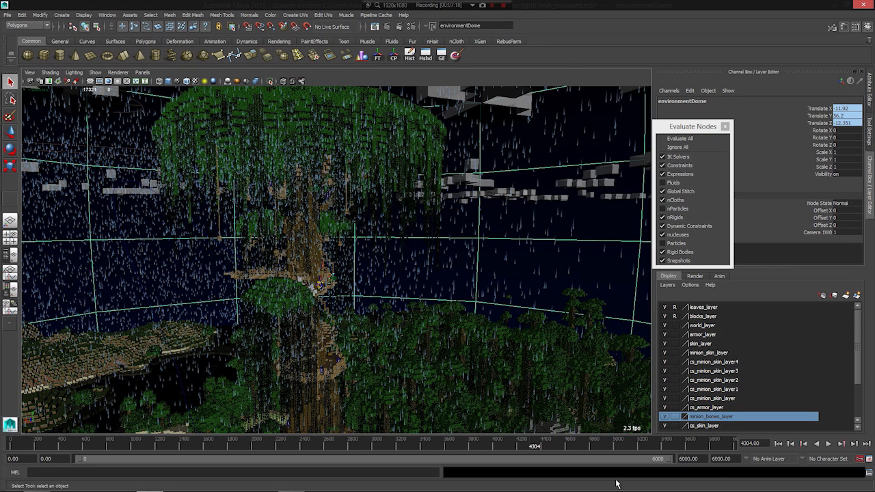
pyautogui.moveTo(615, 490)
pyautogui.keyDown('alt'); pyautogui.moveTo(417, 250); pyautogui.dragTo(290, 329); pyautogui.keyUp('alt')
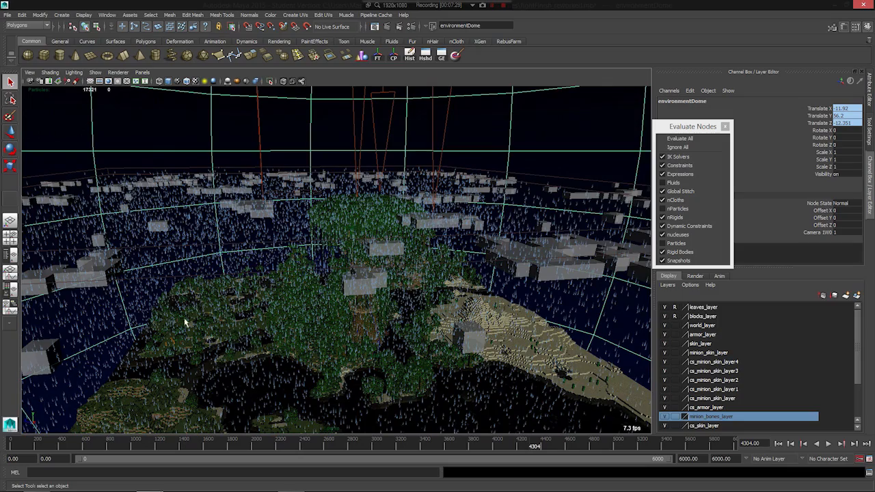
pyautogui.keyDown('alt'); pyautogui.moveTo(471, 316); pyautogui.dragTo(313, 273); pyautogui.keyUp('alt')
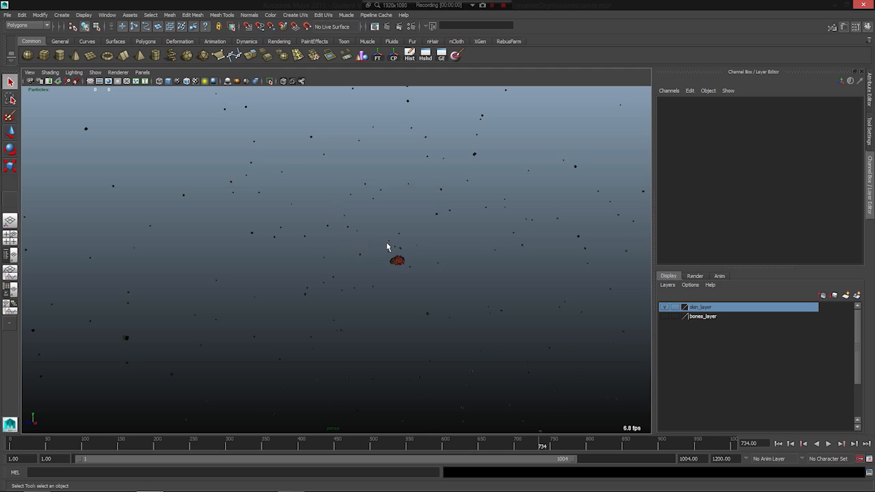
# - Inspect the floating rock cluster and the scattered blocks around it in the other scene at frame 734
pyautogui.keyDown('alt'); pyautogui.moveTo(378, 239); pyautogui.dragTo(294, 287); pyautogui.keyUp('alt')
pyautogui.keyDown('alt'); pyautogui.moveTo(211, 280); pyautogui.dragTo(297, 297, button='right'); pyautogui.keyUp('alt')
pyautogui.keyDown('alt'); pyautogui.moveTo(223, 220); pyautogui.dragTo(215, 274, button='middle'); pyautogui.keyUp('alt')
pyautogui.keyDown('alt'); pyautogui.moveTo(217, 274); pyautogui.dragTo(225, 274); pyautogui.keyUp('alt')
pyautogui.keyDown('alt'); pyautogui.moveTo(321, 295); pyautogui.dragTo(496, 315, button='right'); pyautogui.keyUp('alt')
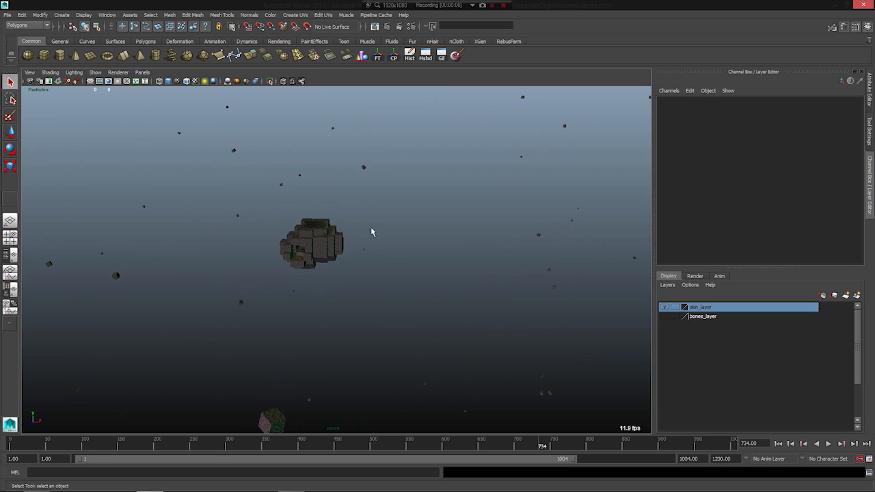
pyautogui.keyDown('alt'); pyautogui.moveTo(264, 285); pyautogui.dragTo(272, 234); pyautogui.keyUp('alt')
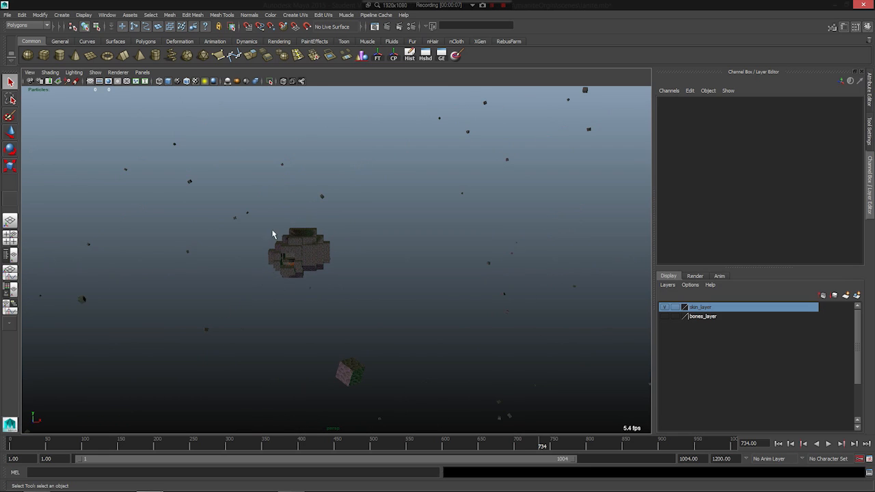
# - Select a scattered block, go to frame 29, then select a block in the rock cluster and compare their surroundings from afar
pyautogui.click(348, 372)
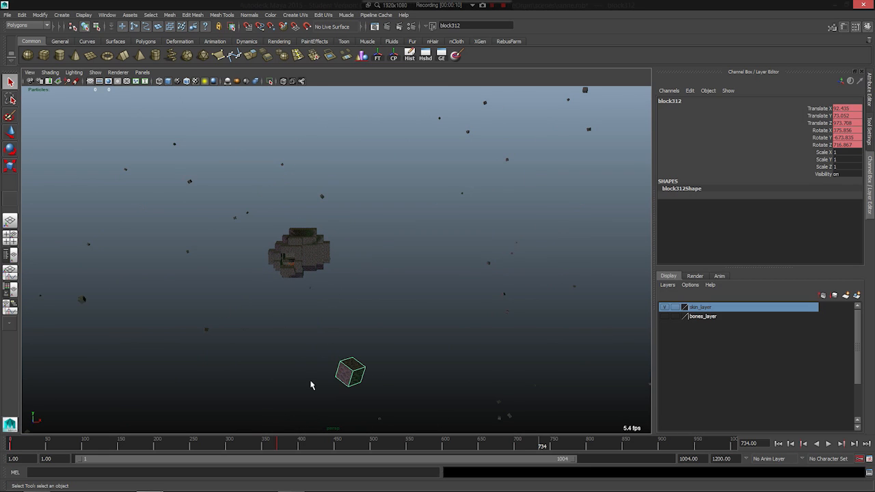
pyautogui.moveTo(13, 444); pyautogui.dragTo(32, 445)
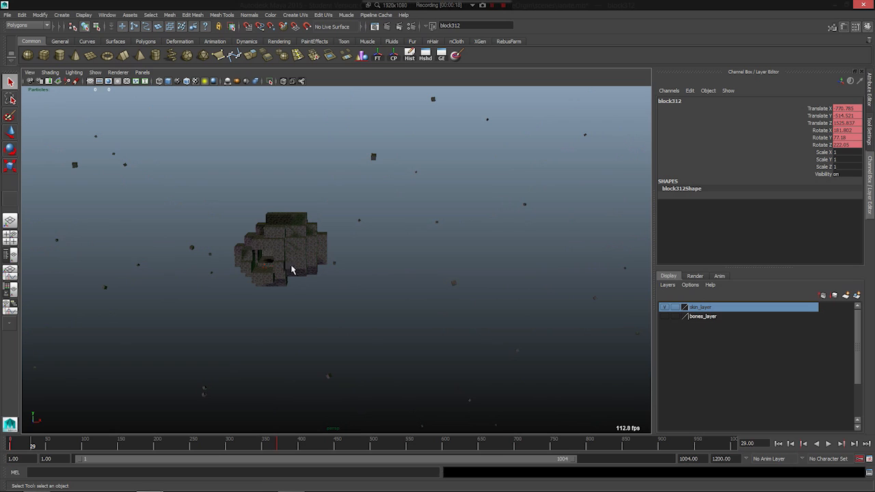
pyautogui.click(283, 271)
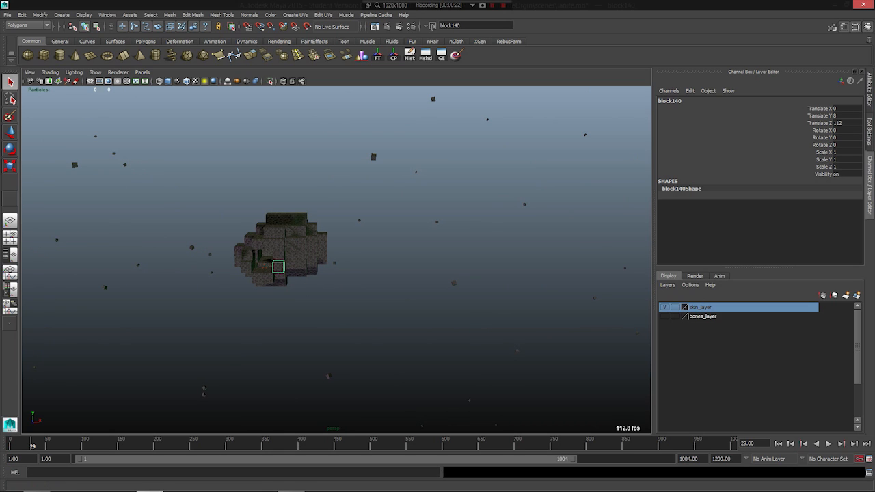
pyautogui.scroll(-10, 266, 273)
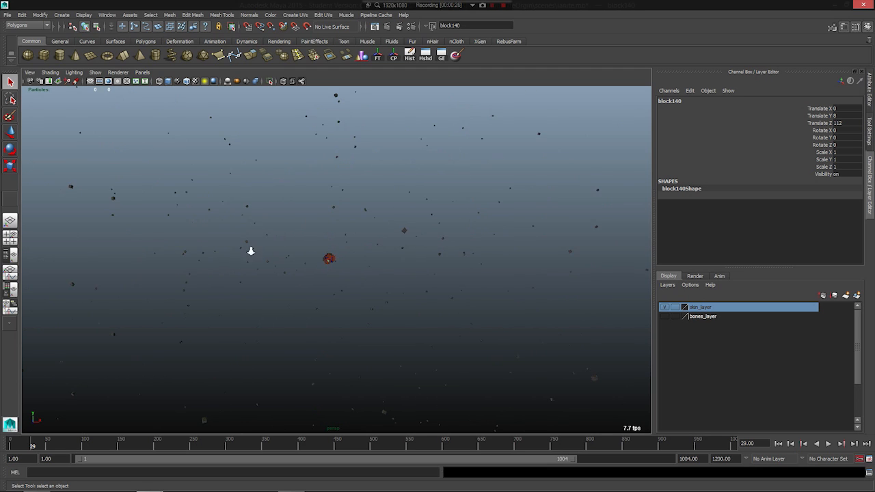
pyautogui.scroll(5, 260, 269)
pyautogui.keyDown('alt'); pyautogui.moveTo(267, 270); pyautogui.dragTo(301, 289, button='middle'); pyautogui.keyUp('alt')
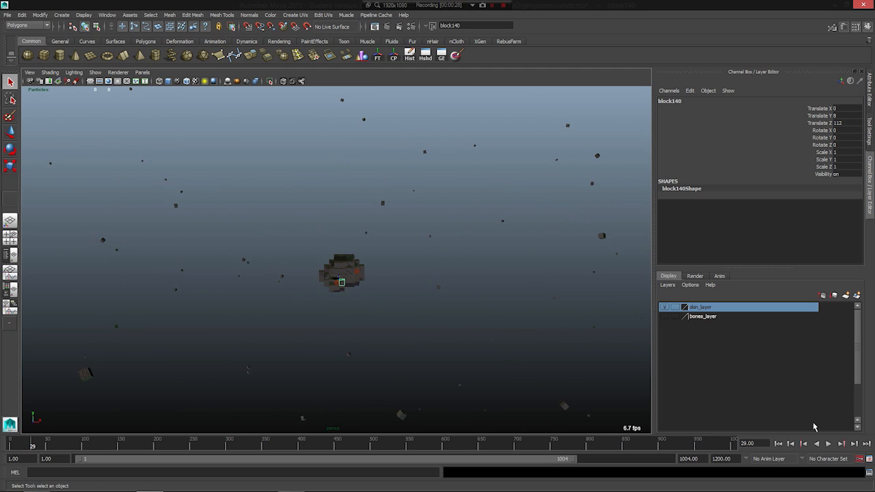
# - Open the Script Editor and resize it beside the floating blocks to examine its MEL script for randomly moving selected objects
pyautogui.click(868, 473)
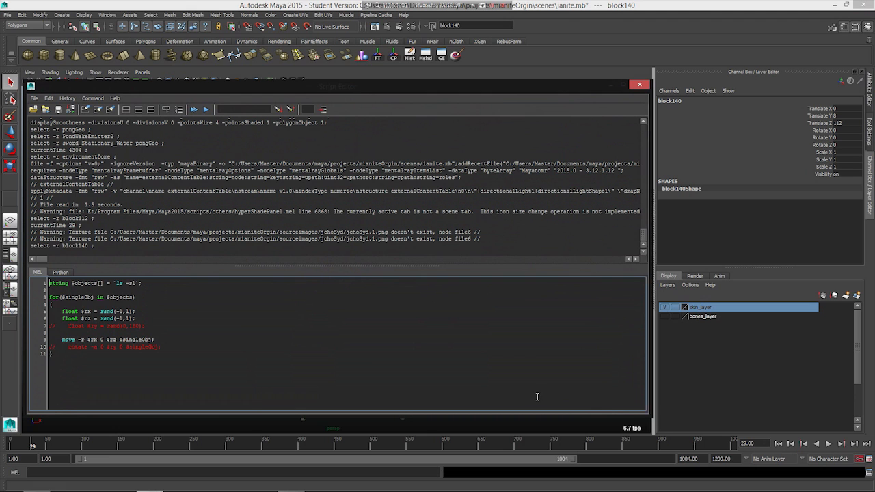
pyautogui.moveTo(207, 86); pyautogui.dragTo(385, 74)
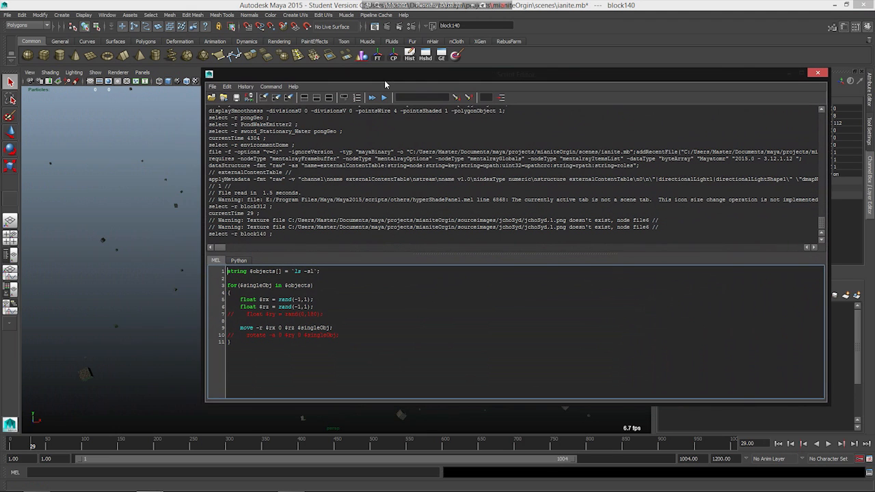
pyautogui.moveTo(205, 211); pyautogui.dragTo(450, 212)
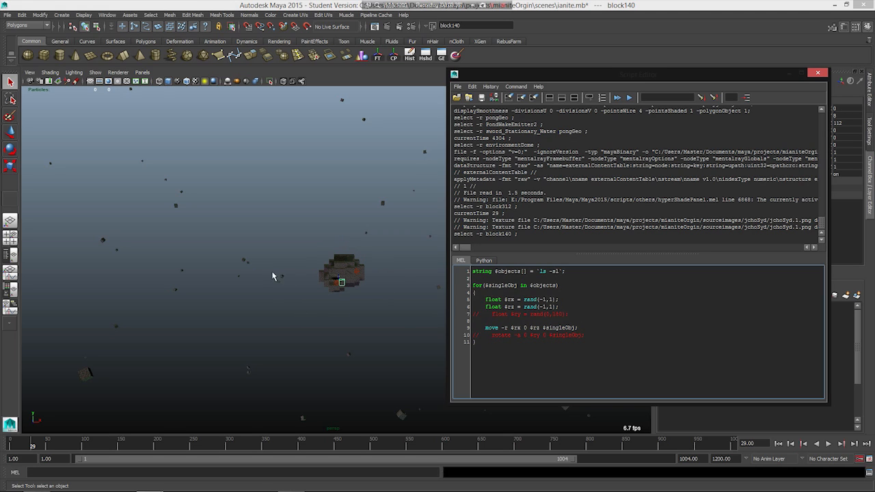
pyautogui.scroll(-1, 286, 227)
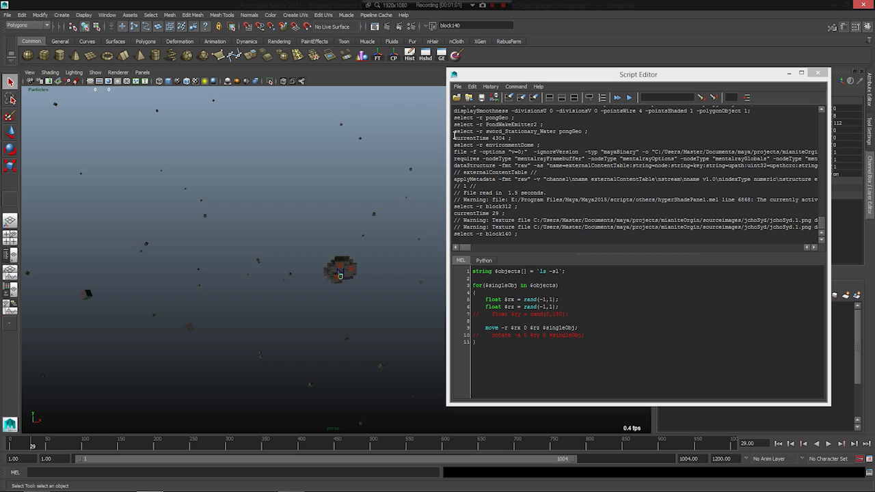
# - Inspect individual scattered blocks at frames 371 and 361, putting the Script Editor away to see the whole block field
pyautogui.moveTo(357, 193); pyautogui.dragTo(385, 219)
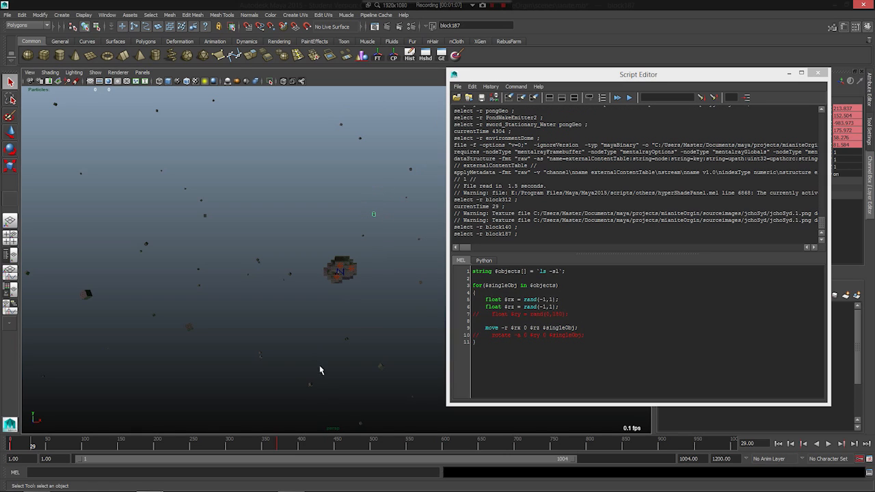
pyautogui.click(280, 444)
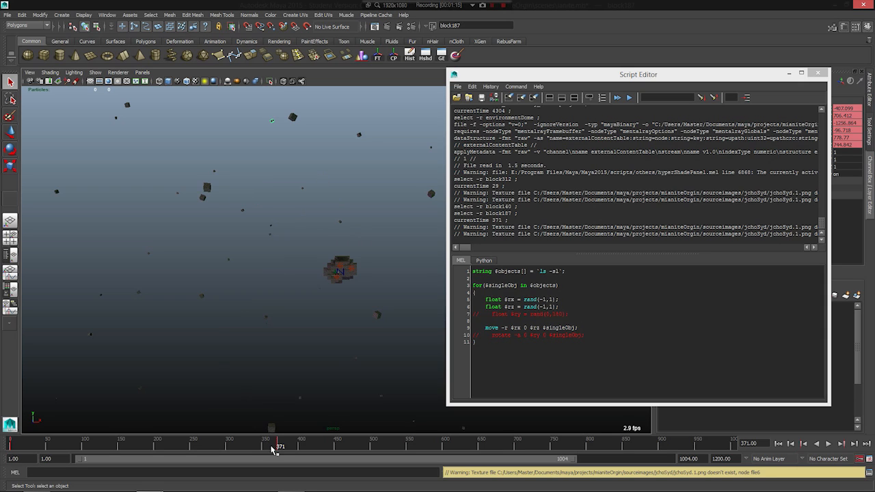
pyautogui.moveTo(277, 447); pyautogui.dragTo(272, 447)
pyautogui.click(630, 74)
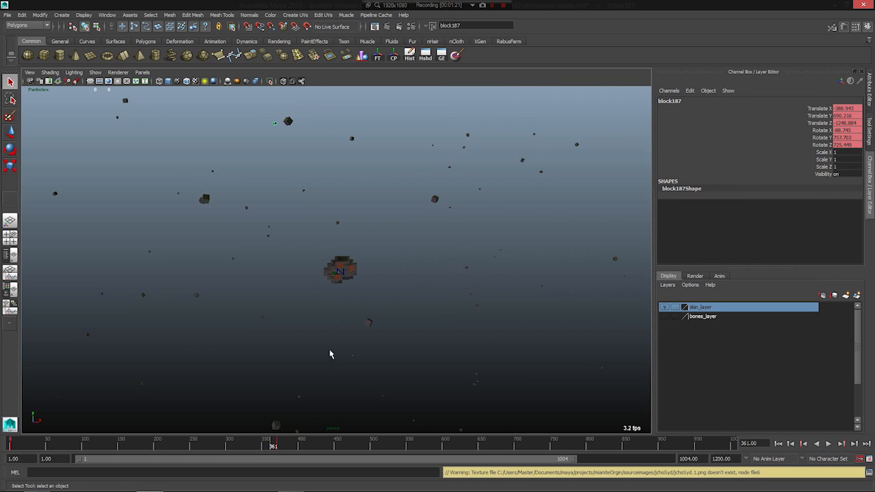
pyautogui.click(369, 324)
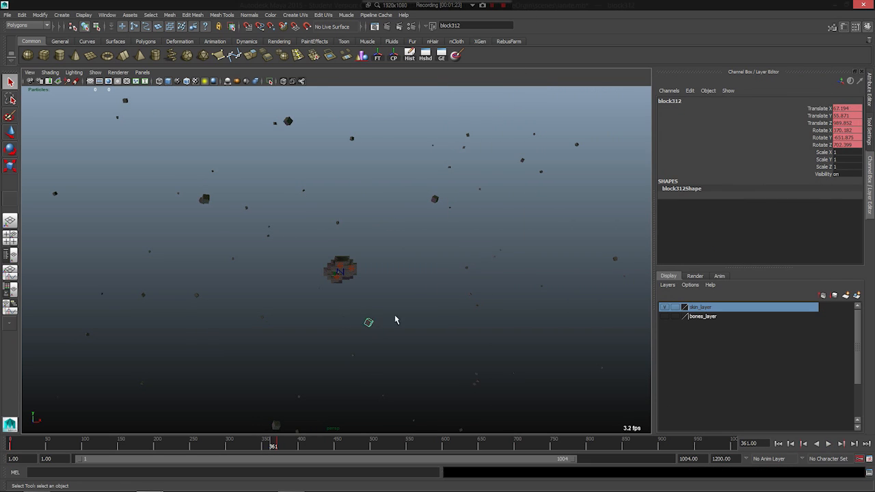
pyautogui.keyDown('alt'); pyautogui.moveTo(325, 338); pyautogui.dragTo(231, 324); pyautogui.keyUp('alt')
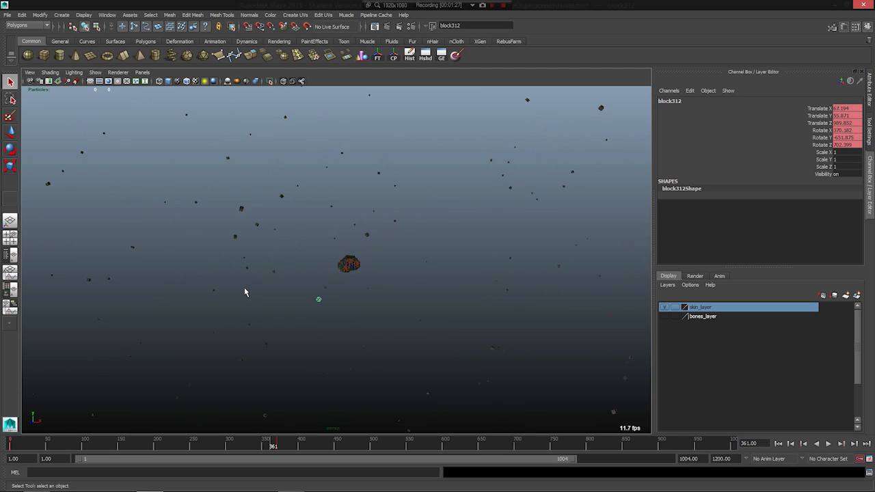
# - Go to frame 100 and examine the rock cluster up close, including the opening into its interior
pyautogui.click(204, 445)
pyautogui.keyDown('alt'); pyautogui.moveTo(176, 317); pyautogui.dragTo(335, 217); pyautogui.keyUp('alt')
pyautogui.moveTo(62, 447); pyautogui.dragTo(83, 443)
pyautogui.keyDown('alt'); pyautogui.moveTo(220, 307); pyautogui.dragTo(383, 314, button='right'); pyautogui.keyUp('alt')
pyautogui.keyDown('alt'); pyautogui.moveTo(281, 332); pyautogui.dragTo(497, 399, button='right'); pyautogui.keyUp('alt')
pyautogui.keyDown('alt'); pyautogui.moveTo(348, 346); pyautogui.dragTo(355, 278, button='middle'); pyautogui.keyUp('alt')
pyautogui.keyDown('alt'); pyautogui.moveTo(403, 298); pyautogui.dragTo(509, 335, button='right'); pyautogui.keyUp('alt')
pyautogui.click(329, 199)
pyautogui.click(387, 225)
pyautogui.keyDown('alt'); pyautogui.moveTo(270, 251); pyautogui.dragTo(437, 302, button='right'); pyautogui.keyUp('alt')
pyautogui.keyDown('alt'); pyautogui.moveTo(303, 293); pyautogui.dragTo(295, 344, button='middle'); pyautogui.keyUp('alt')
pyautogui.keyDown('alt'); pyautogui.moveTo(482, 372); pyautogui.dragTo(765, 434, button='right'); pyautogui.keyUp('alt')
pyautogui.keyDown('alt'); pyautogui.moveTo(451, 284); pyautogui.dragTo(615, 338, button='right'); pyautogui.keyUp('alt')
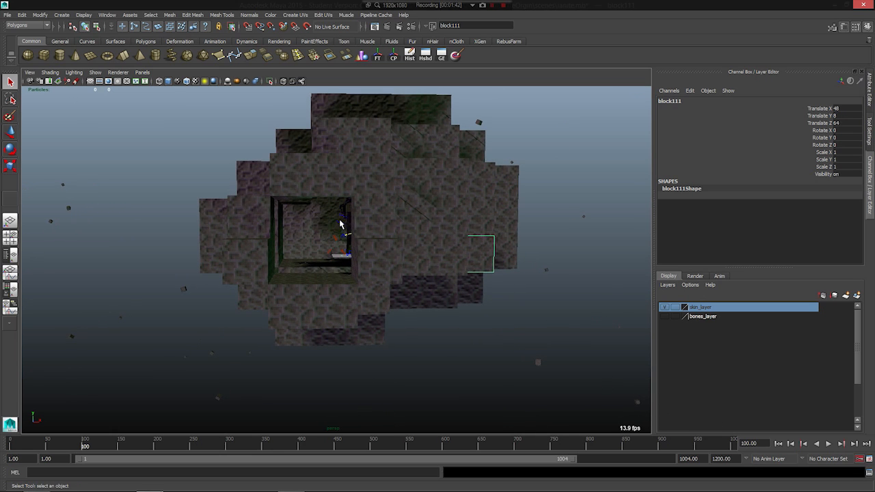
# - Frame the right arm of the character inside the rock, then select a hair strand beside the face
pyautogui.click(341, 227)
pyautogui.press('f')
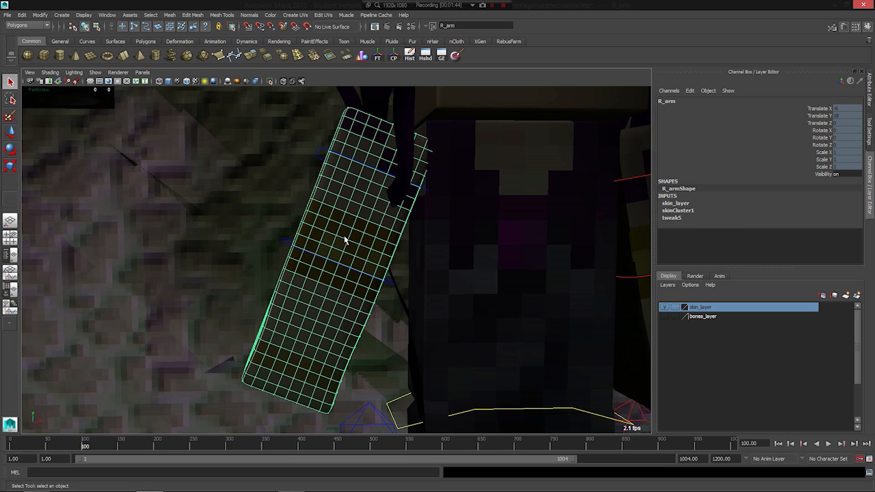
pyautogui.scroll(-2, 346, 236)
pyautogui.keyDown('alt'); pyautogui.moveTo(356, 263); pyautogui.dragTo(211, 289, button='middle'); pyautogui.keyUp('alt')
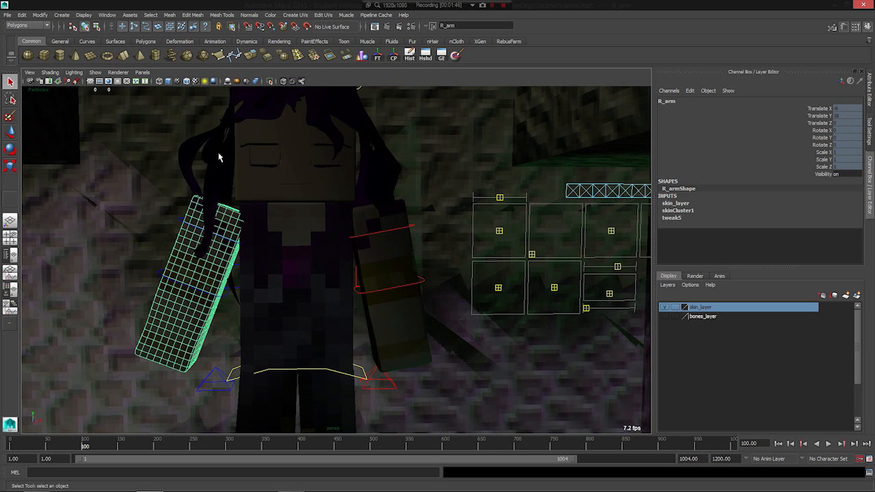
pyautogui.keyDown('alt'); pyautogui.moveTo(218, 154); pyautogui.dragTo(240, 250, button='middle'); pyautogui.keyUp('alt')
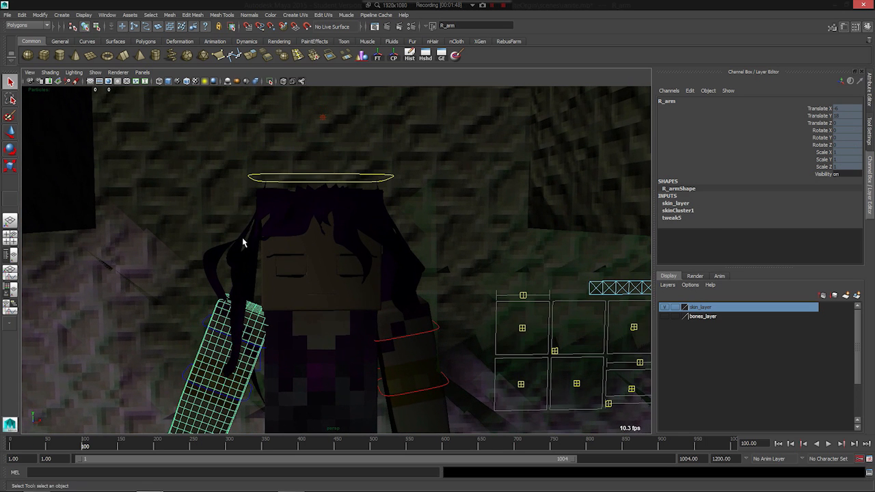
pyautogui.click(253, 261)
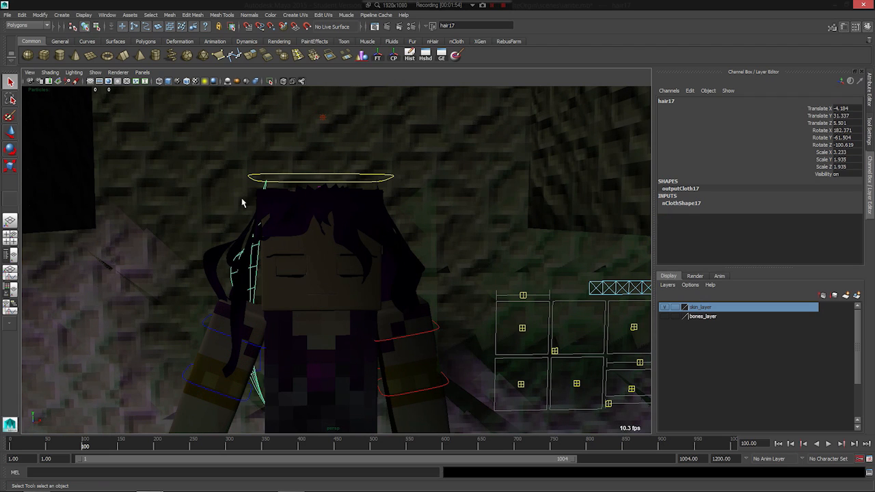
# - Play the character's hair animation up to frame 181 and inspect the hair and dark room from several angles
pyautogui.keyDown('alt'); pyautogui.moveTo(372, 268); pyautogui.dragTo(260, 303); pyautogui.keyUp('alt')
pyautogui.scroll(-2, 261, 303)
pyautogui.keyDown('alt'); pyautogui.moveTo(321, 313); pyautogui.dragTo(338, 311); pyautogui.keyUp('alt')
pyautogui.scroll(2, 329, 314)
pyautogui.click(119, 449)
pyautogui.hotkey('alt', 'v')
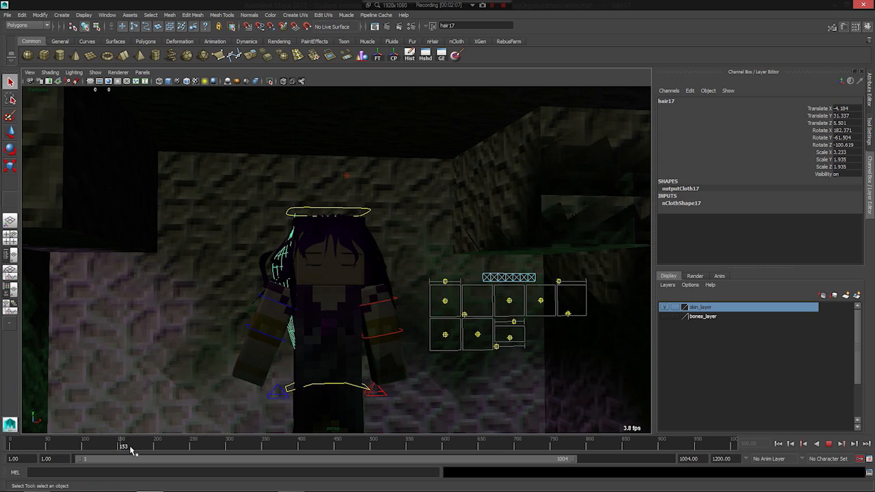
pyautogui.moveTo(130, 449); pyautogui.dragTo(140, 449)
pyautogui.keyDown('alt'); pyautogui.moveTo(292, 333); pyautogui.dragTo(178, 339); pyautogui.keyUp('alt')
pyautogui.keyDown('alt'); pyautogui.moveTo(156, 324); pyautogui.dragTo(207, 341, button='right'); pyautogui.keyUp('alt')
pyautogui.keyDown('alt'); pyautogui.moveTo(246, 317); pyautogui.dragTo(132, 325, button='middle'); pyautogui.keyUp('alt')
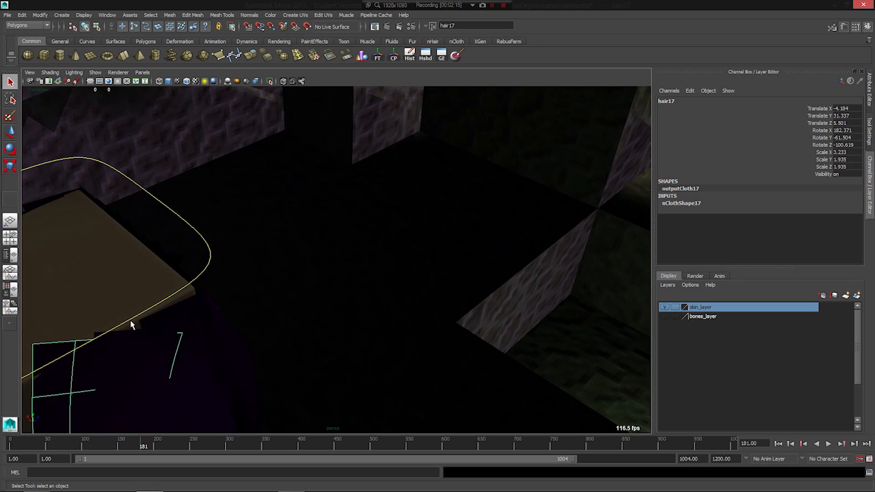
pyautogui.keyDown('alt'); pyautogui.moveTo(176, 263); pyautogui.dragTo(82, 273, button='middle'); pyautogui.keyUp('alt')
# - Go to frame 650 and play the animation shown inside the round portal, viewing it from close by
pyautogui.moveTo(123, 443); pyautogui.dragTo(481, 446)
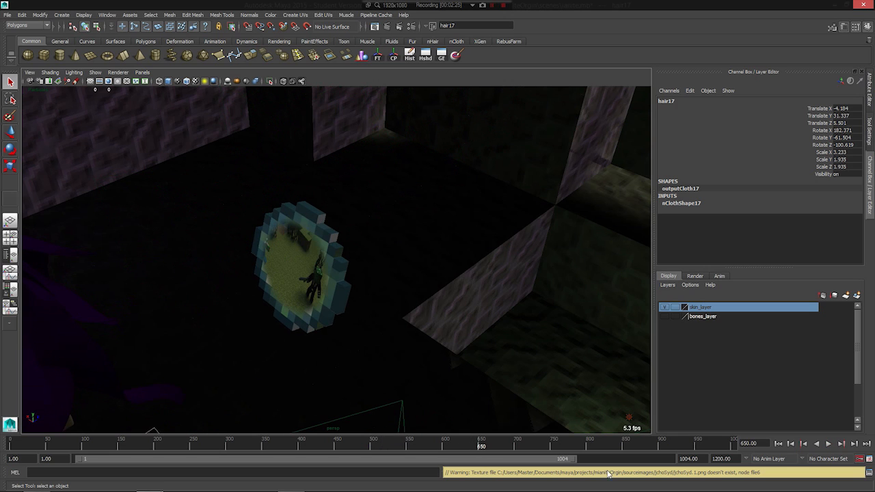
pyautogui.keyDown('alt'); pyautogui.moveTo(246, 301); pyautogui.dragTo(248, 294); pyautogui.keyUp('alt')
pyautogui.keyDown('alt'); pyautogui.moveTo(248, 294); pyautogui.dragTo(308, 310, button='right'); pyautogui.keyUp('alt')
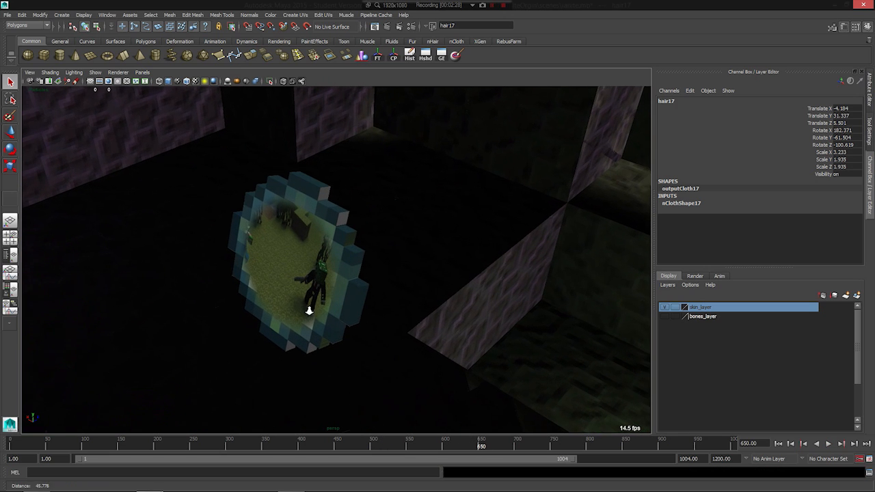
pyautogui.hotkey('alt', 'v')
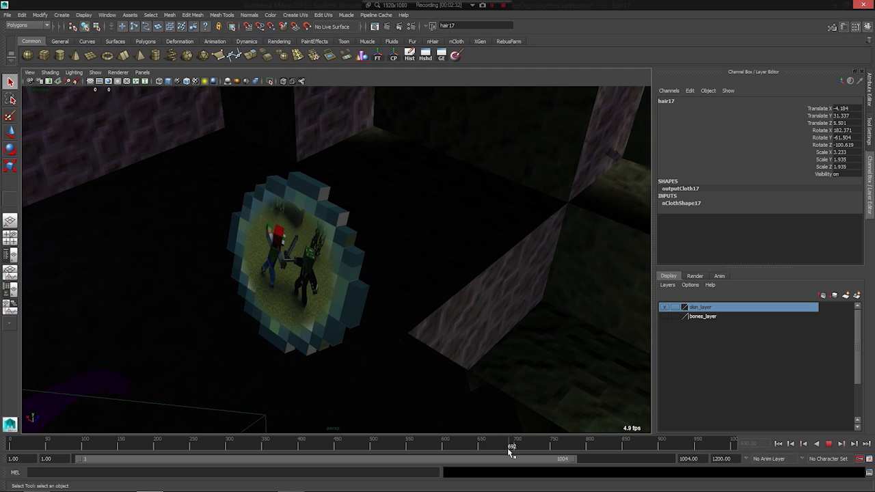
pyautogui.click(483, 447)
pyautogui.press('Escape')
pyautogui.moveTo(300, 287)
pyautogui.keyDown('alt'); pyautogui.mouseDown()
pyautogui.moveTo(226, 266)
pyautogui.moveTo(261, 284)
pyautogui.moveTo(188, 295)
pyautogui.mouseUp(); pyautogui.keyUp('alt')
pyautogui.keyDown('alt'); pyautogui.moveTo(188, 296); pyautogui.dragTo(271, 312); pyautogui.keyUp('alt')
pyautogui.scroll(-8, 232, 306)
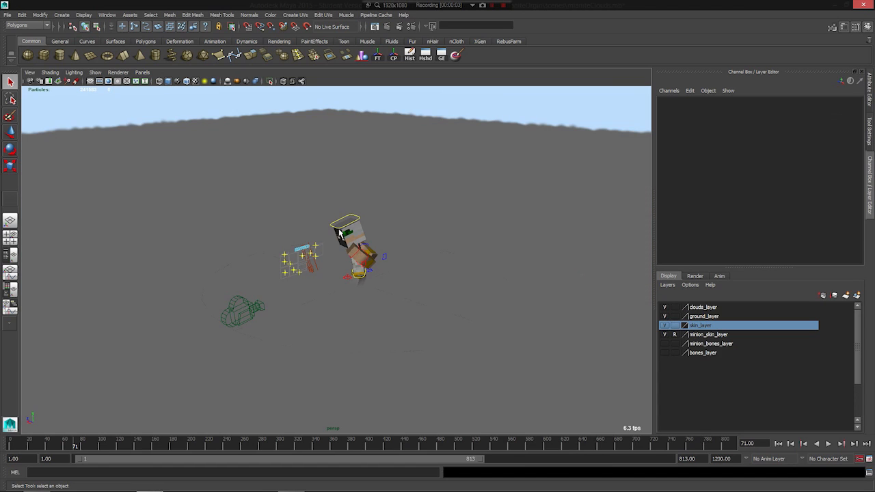
# - Inspect the character, its control rig and the camera on the grey ground at frame 71 from several angles
pyautogui.keyDown('alt'); pyautogui.moveTo(251, 234); pyautogui.dragTo(332, 234); pyautogui.keyUp('alt')
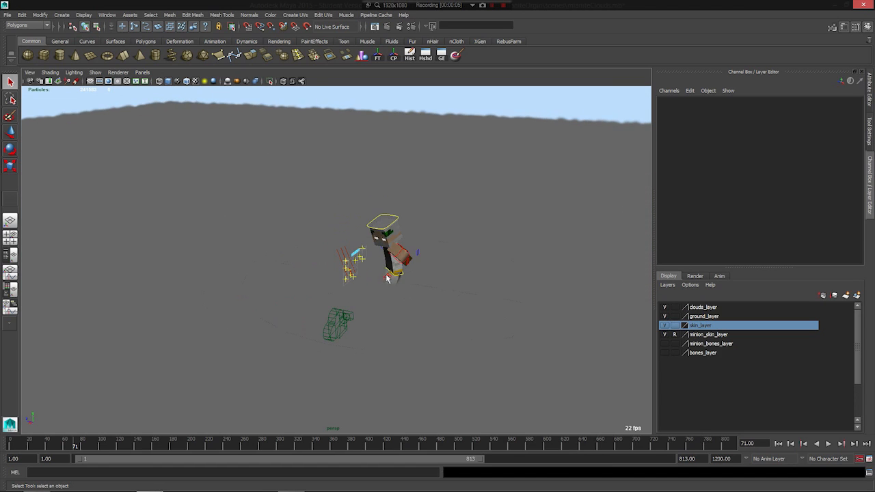
pyautogui.keyDown('alt'); pyautogui.moveTo(333, 235); pyautogui.dragTo(261, 289, button='middle'); pyautogui.keyUp('alt')
pyautogui.scroll(-6, 260, 296)
pyautogui.scroll(-3, 194, 296)
pyautogui.keyDown('alt'); pyautogui.moveTo(195, 298); pyautogui.dragTo(194, 341); pyautogui.keyUp('alt')
pyautogui.keyDown('alt'); pyautogui.moveTo(280, 283); pyautogui.dragTo(242, 225); pyautogui.keyUp('alt')
pyautogui.keyDown('alt'); pyautogui.moveTo(245, 227); pyautogui.dragTo(502, 326, button='right'); pyautogui.keyUp('alt')
pyautogui.keyDown('alt'); pyautogui.moveTo(349, 320); pyautogui.dragTo(340, 316, button='middle'); pyautogui.keyUp('alt')
pyautogui.keyDown('alt'); pyautogui.moveTo(340, 316); pyautogui.dragTo(601, 384, button='right'); pyautogui.keyUp('alt')
pyautogui.keyDown('alt'); pyautogui.moveTo(207, 296); pyautogui.dragTo(247, 327, button='middle'); pyautogui.keyUp('alt')
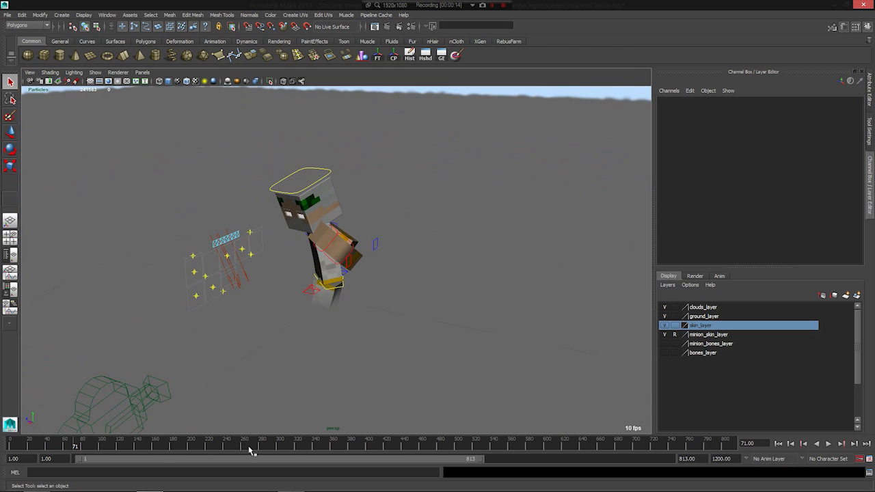
# - Play the character's animation from near the start, then again from about frame 60
pyautogui.click(24, 441)
pyautogui.hotkey('alt', 'v')
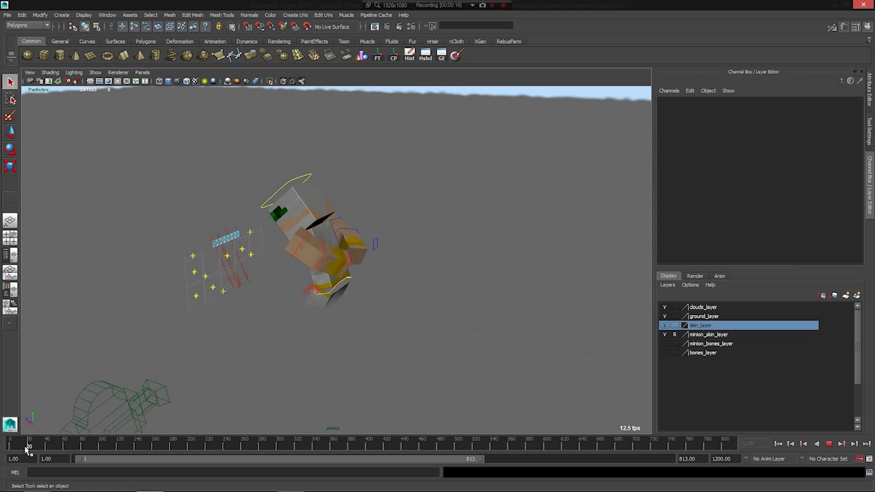
pyautogui.hotkey('alt', 'v')
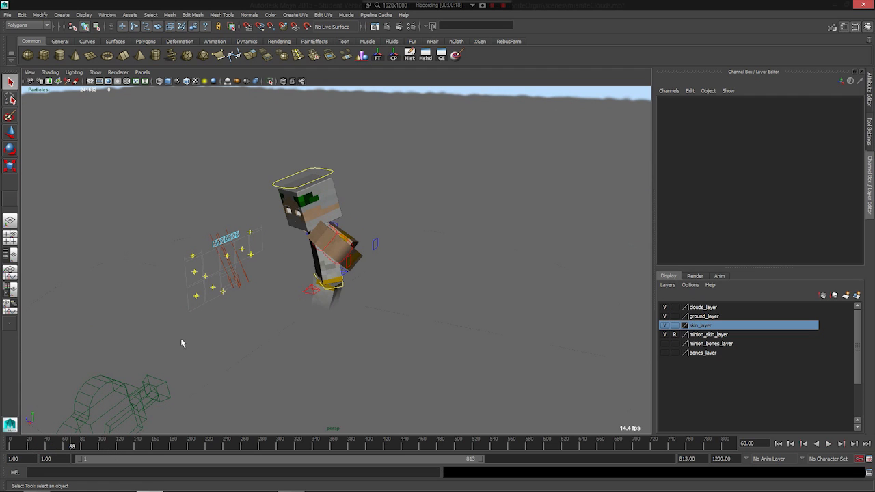
pyautogui.click(65, 442)
pyautogui.hotkey('alt', 'v')
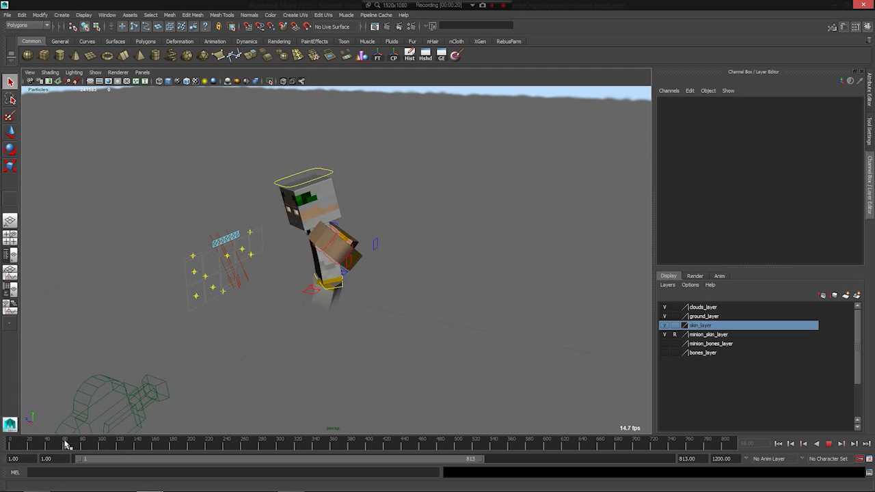
pyautogui.hotkey('alt', 'v')
# - Go to frame 629 and select the ground plane, inspecting its full extent around the character
pyautogui.keyDown('alt'); pyautogui.moveTo(270, 288); pyautogui.dragTo(153, 281); pyautogui.keyUp('alt')
pyautogui.scroll(-2, 152, 287)
pyautogui.moveTo(60, 448)
pyautogui.mouseDown()
pyautogui.moveTo(496, 444)
pyautogui.moveTo(447, 441)
pyautogui.moveTo(399, 460)
pyautogui.moveTo(401, 451)
pyautogui.moveTo(461, 444)
pyautogui.moveTo(572, 456)
pyautogui.mouseUp()
pyautogui.keyDown('alt'); pyautogui.moveTo(419, 332); pyautogui.dragTo(366, 347); pyautogui.keyUp('alt')
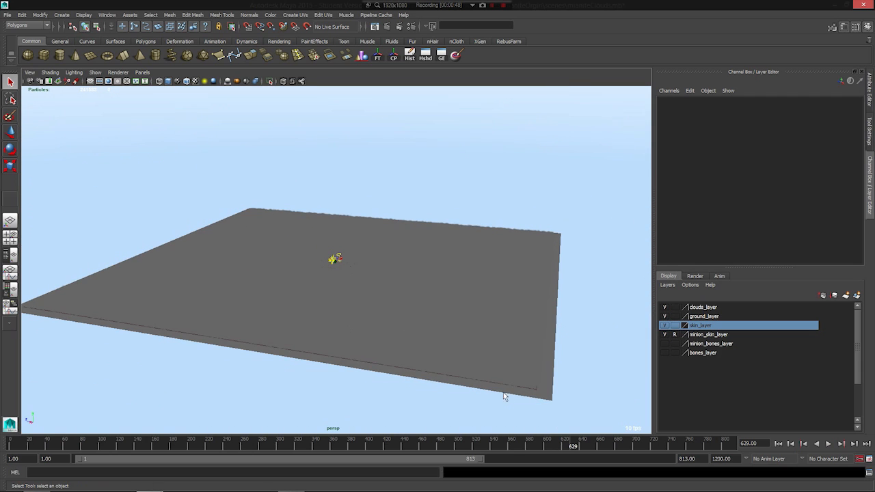
pyautogui.click(549, 404)
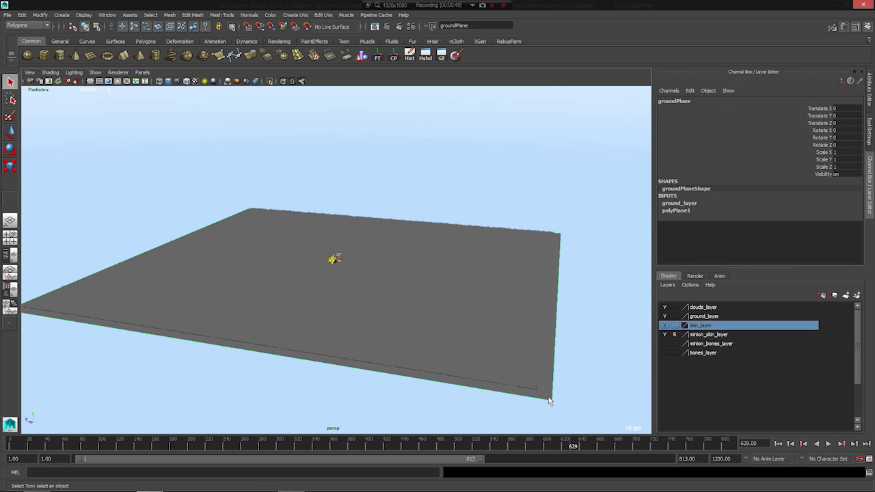
pyautogui.scroll(3, 296, 271)
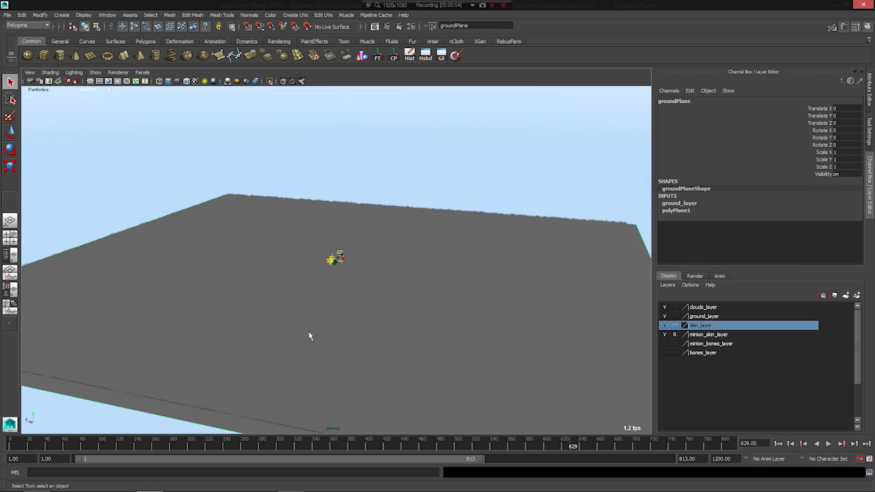
pyautogui.scroll(3, 308, 342)
pyautogui.scroll(-3, 320, 284)
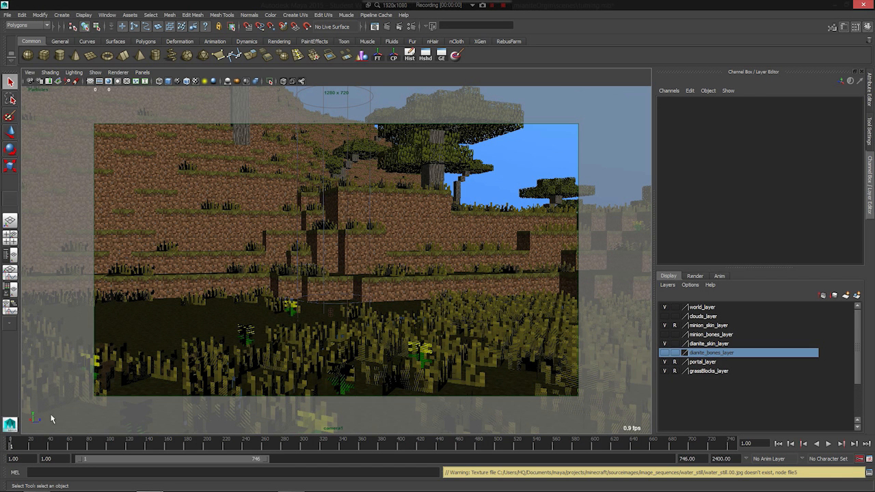
# - Scrub the grassy world scene through its camera view to frame 125
pyautogui.click(29, 444)
pyautogui.moveTo(28, 444)
pyautogui.mouseDown()
pyautogui.moveTo(142, 458)
pyautogui.moveTo(132, 458)
pyautogui.mouseUp()
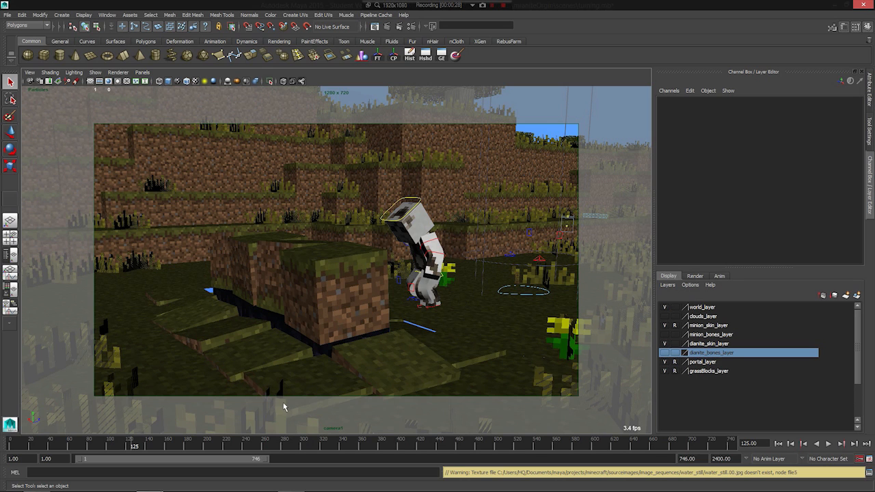
# - Review the grassy world scene outside and through its shot camera, scrubbing the animation from the start to frame 387
pyautogui.keyDown('alt'); pyautogui.moveTo(350, 338); pyautogui.dragTo(347, 330); pyautogui.keyUp('alt')
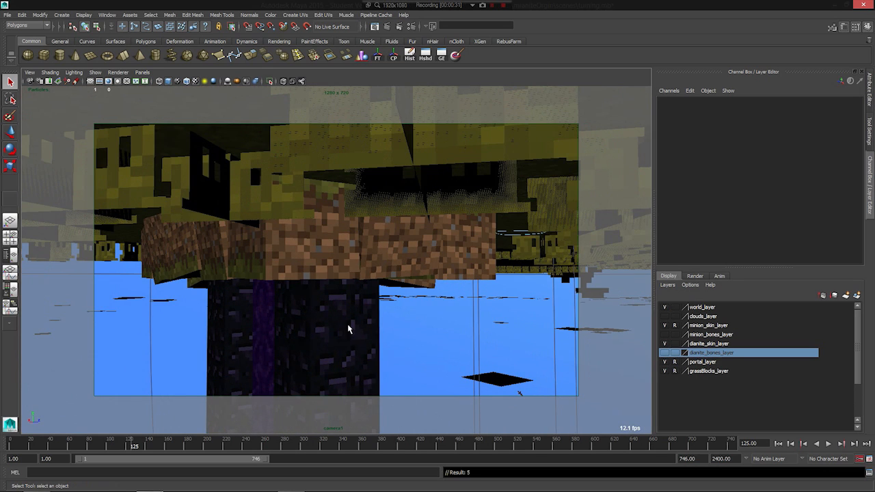
pyautogui.hotkey('alt', 'v')
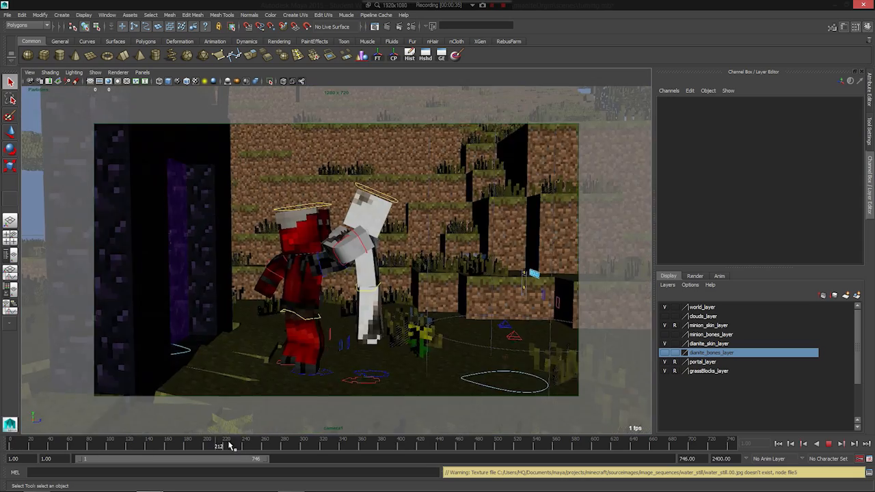
pyautogui.moveTo(230, 445); pyautogui.dragTo(156, 455)
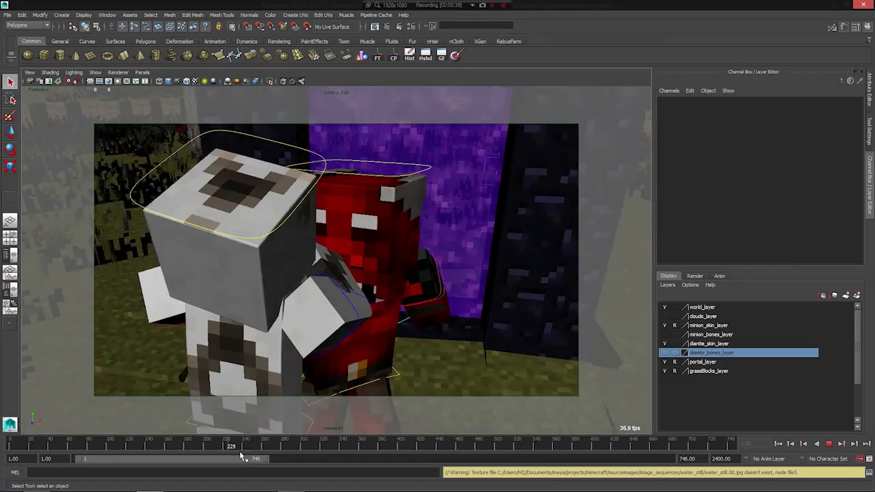
pyautogui.moveTo(240, 456); pyautogui.dragTo(391, 451)
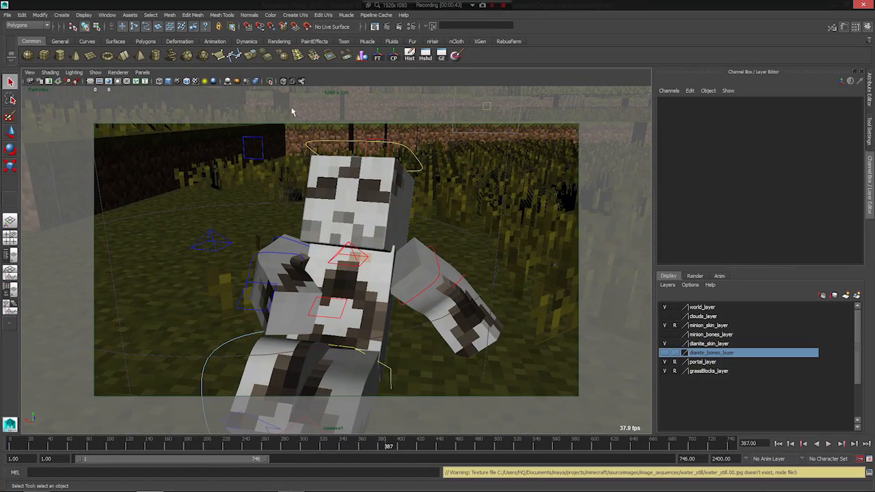
pyautogui.click(143, 72)
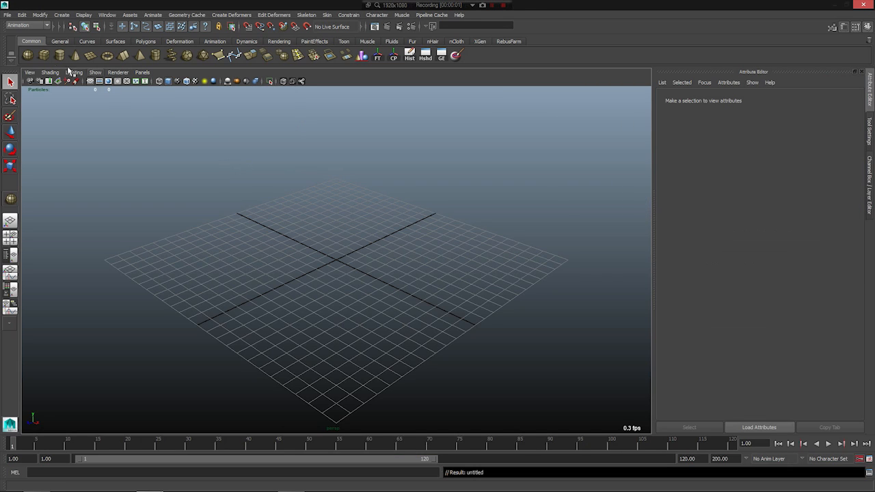
# - Create a polygon sphere centred on the grid in the empty scene and set its radius to 400
pyautogui.click(28, 55)
pyautogui.moveTo(340, 262); pyautogui.dragTo(75, 247)
pyautogui.press('f')
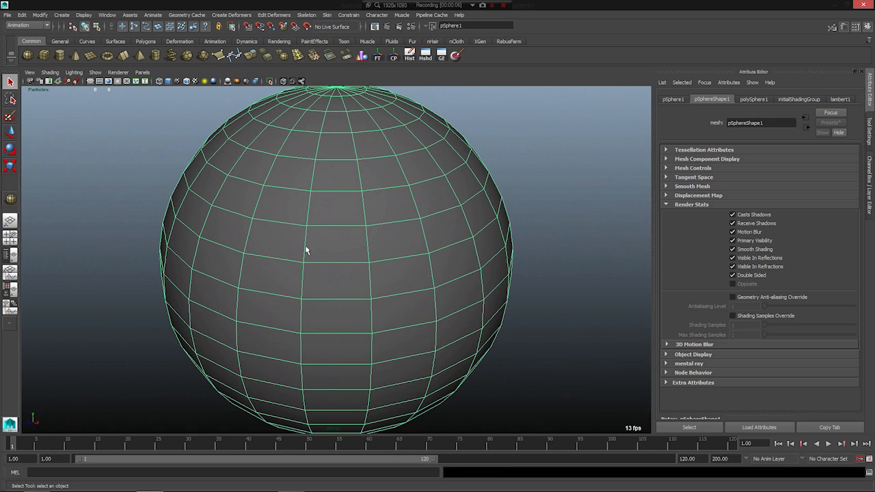
pyautogui.click(869, 183)
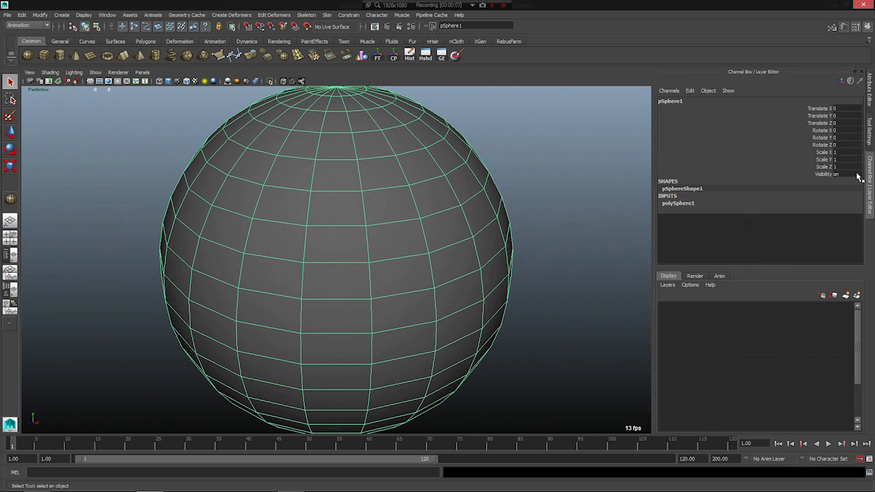
pyautogui.click(687, 203)
pyautogui.click(842, 211)
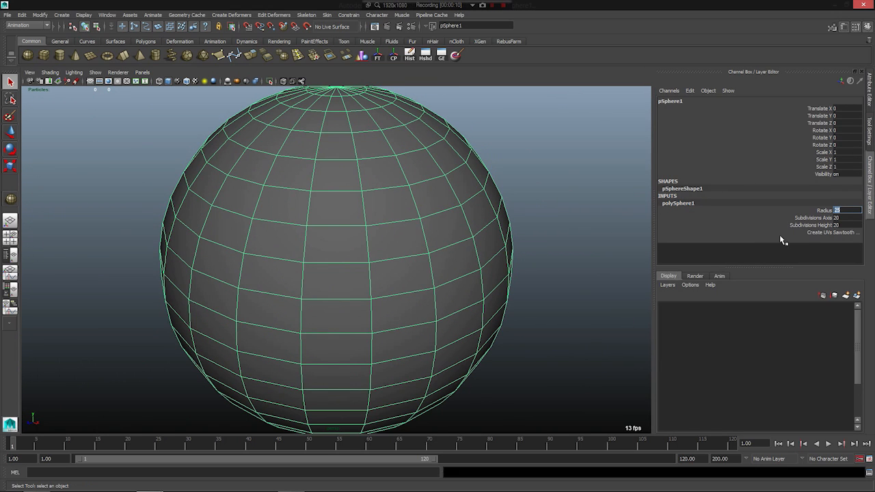
pyautogui.write('400')
pyautogui.press('Return')
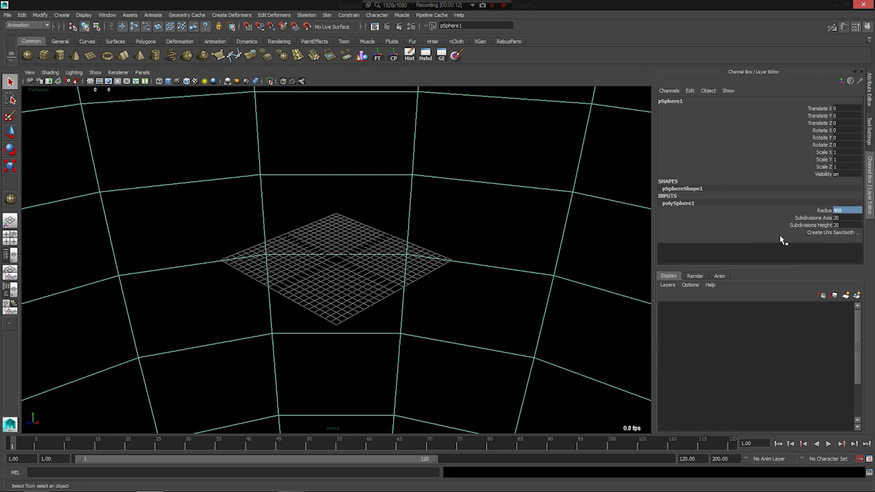
# - Reverse the normals of the sphere so its faces point inward
pyautogui.keyDown('alt'); pyautogui.moveTo(554, 283); pyautogui.dragTo(335, 234, button='right'); pyautogui.keyUp('alt')
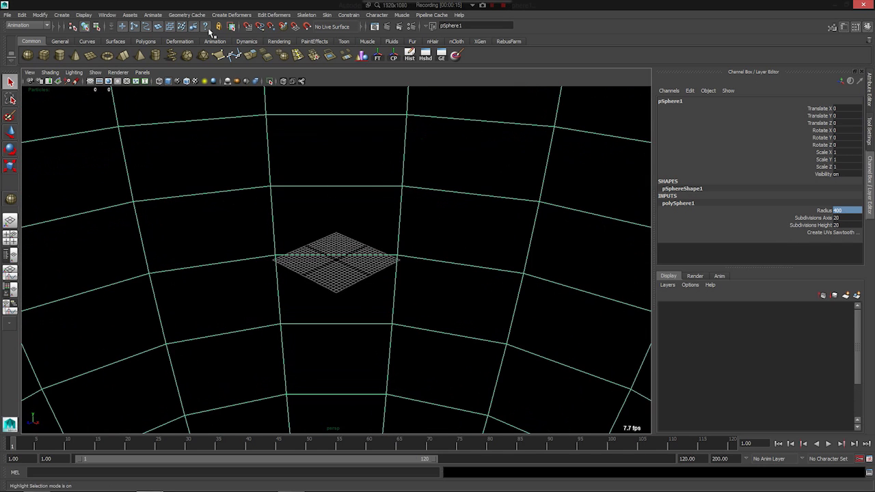
pyautogui.click(28, 25)
pyautogui.click(21, 44)
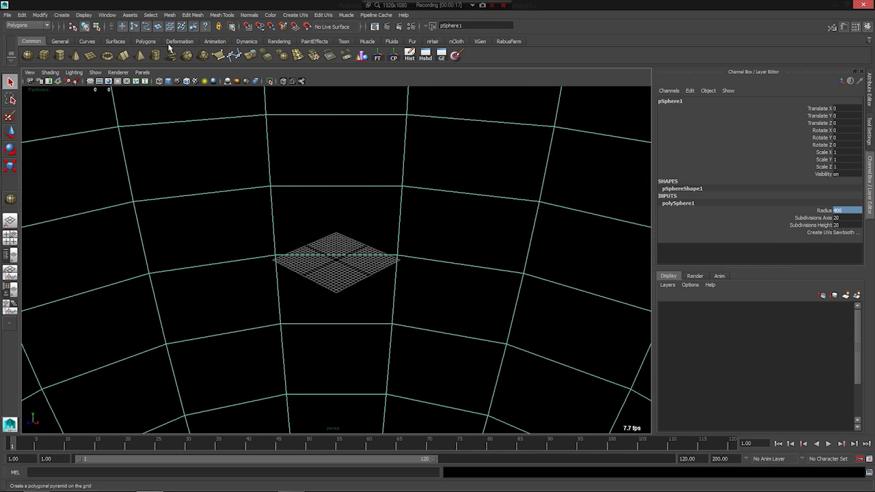
pyautogui.click(248, 14)
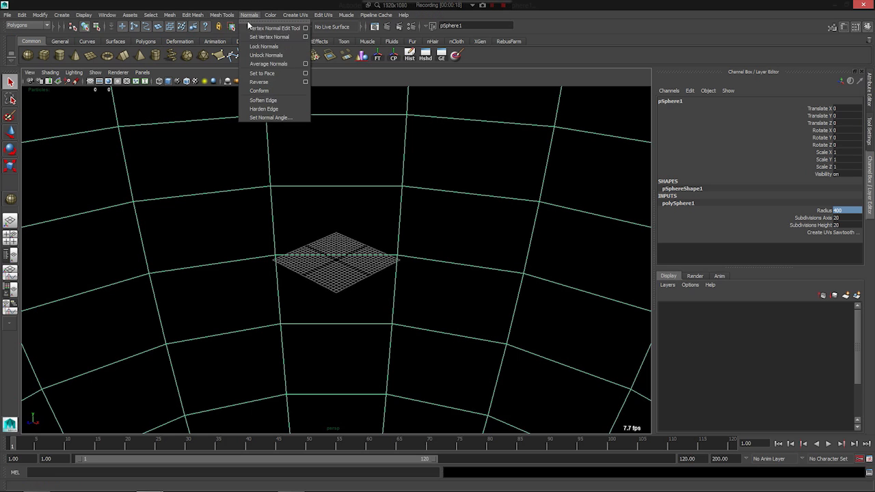
pyautogui.click(271, 83)
pyautogui.moveTo(234, 188); pyautogui.dragTo(251, 183, button='right')
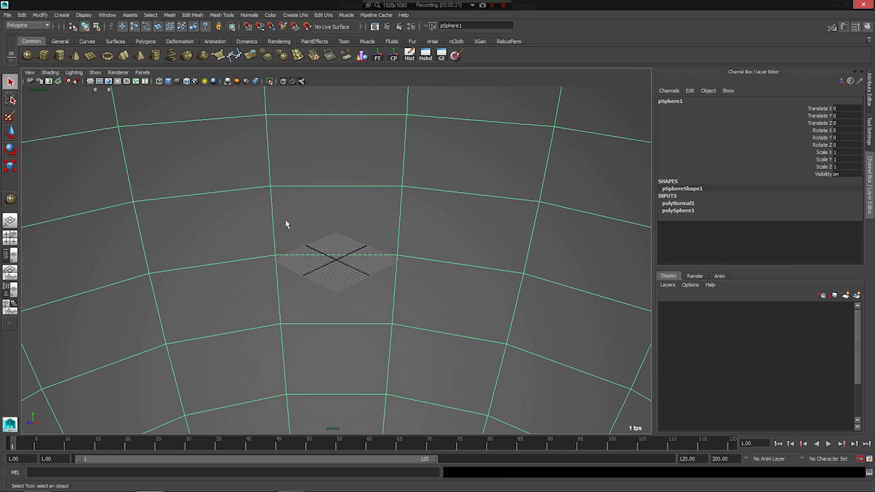
# - Turn off Double Sided in the sphere shape's render stats and frame the whole sphere
pyautogui.click(870, 89)
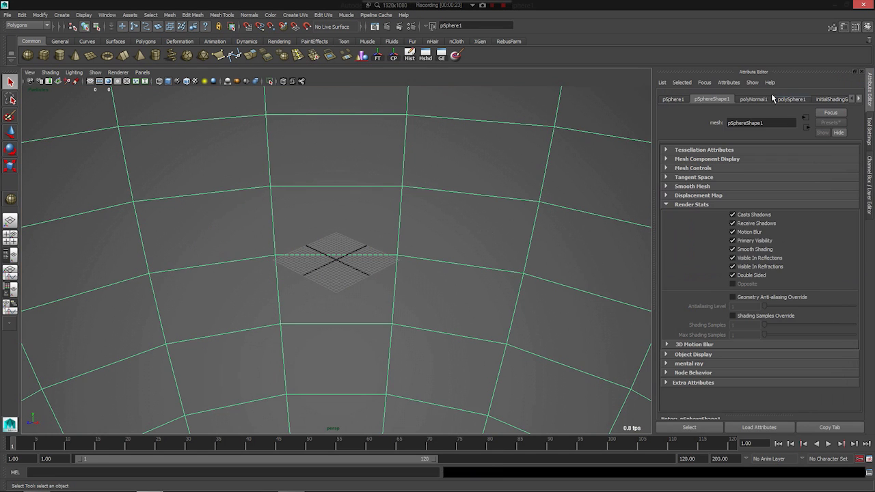
pyautogui.click(742, 277)
pyautogui.scroll(-8, 435, 285)
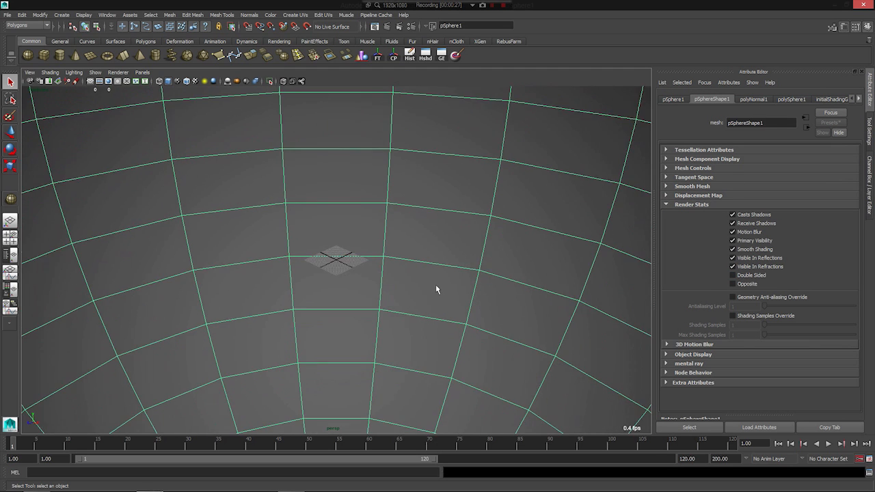
pyautogui.keyDown('alt'); pyautogui.moveTo(354, 309); pyautogui.dragTo(351, 306); pyautogui.keyUp('alt')
pyautogui.press('f')
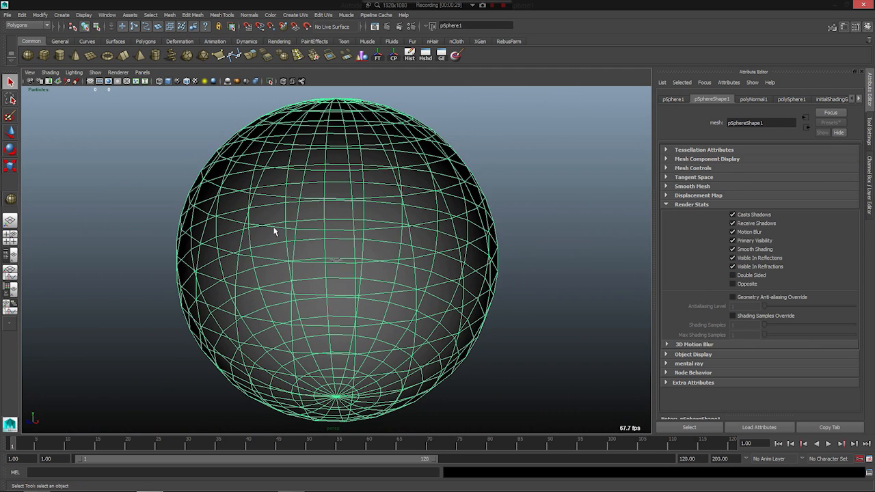
# - Examine the single-sided sphere from outside and inside, orbiting around it at several distances
pyautogui.keyDown('alt'); pyautogui.moveTo(267, 238); pyautogui.dragTo(196, 260); pyautogui.keyUp('alt')
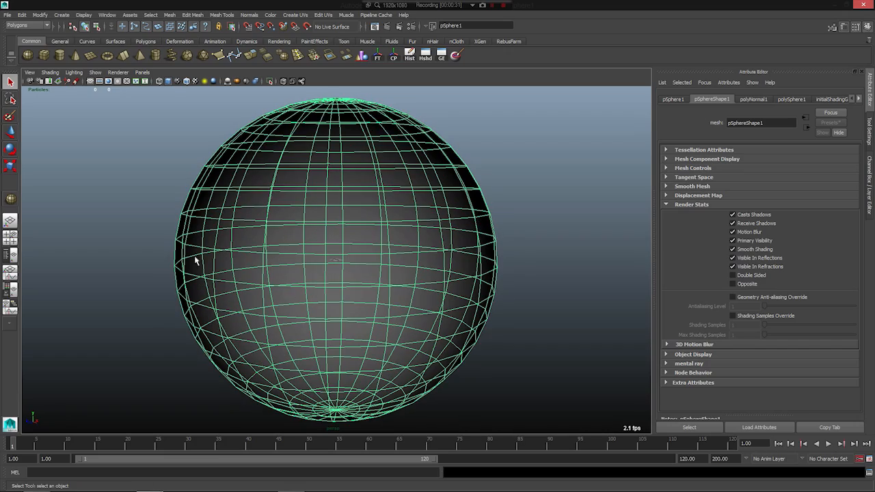
pyautogui.keyDown('alt'); pyautogui.moveTo(220, 309); pyautogui.dragTo(44, 345, button='right'); pyautogui.keyUp('alt')
pyautogui.keyDown('alt'); pyautogui.moveTo(54, 307); pyautogui.dragTo(187, 294); pyautogui.keyUp('alt')
pyautogui.keyDown('alt'); pyautogui.moveTo(188, 294); pyautogui.dragTo(715, 338, button='right'); pyautogui.keyUp('alt')
pyautogui.keyDown('alt'); pyautogui.moveTo(255, 291); pyautogui.dragTo(285, 289); pyautogui.keyUp('alt')
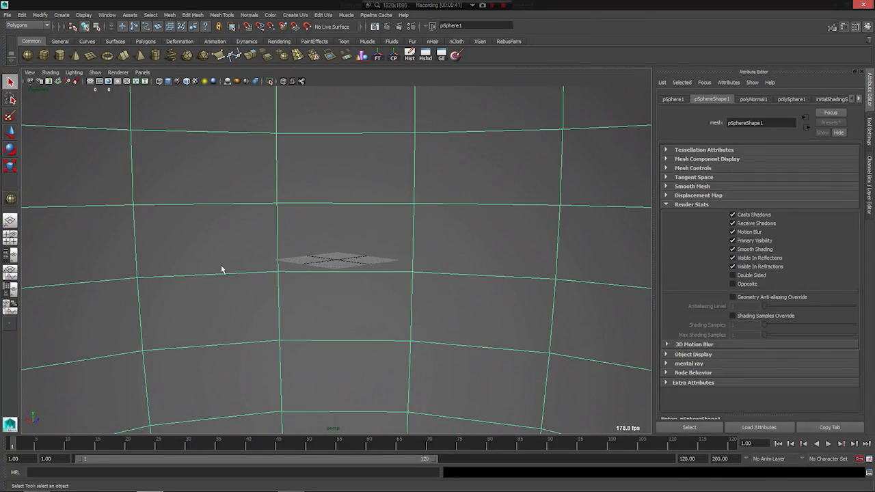
pyautogui.scroll(-2, 223, 268)
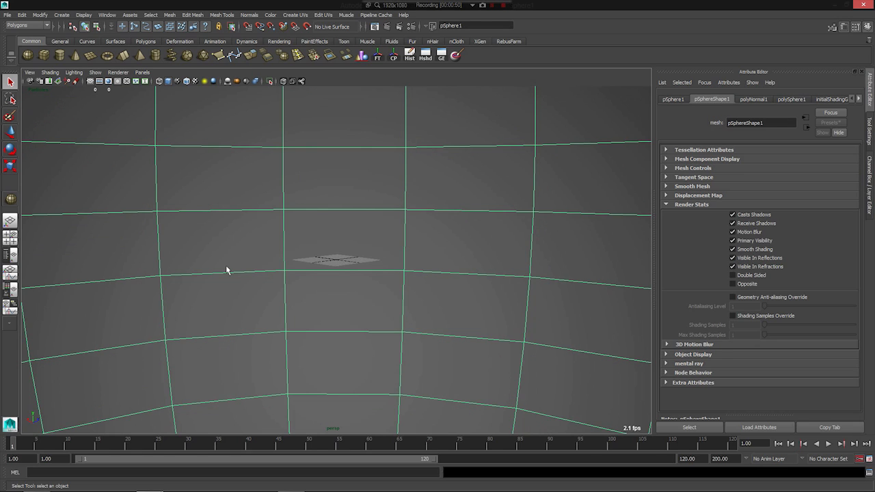
pyautogui.keyDown('alt'); pyautogui.moveTo(226, 265); pyautogui.dragTo(334, 277); pyautogui.keyUp('alt')
pyautogui.scroll(-5, 228, 336)
pyautogui.keyDown('alt'); pyautogui.moveTo(190, 281); pyautogui.dragTo(202, 314); pyautogui.keyUp('alt')
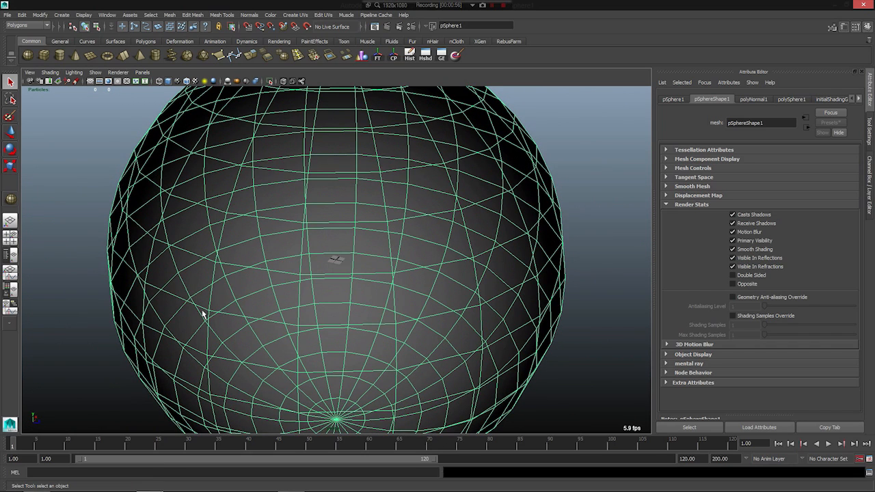
pyautogui.keyDown('alt'); pyautogui.moveTo(308, 287); pyautogui.dragTo(666, 310, button='right'); pyautogui.keyUp('alt')
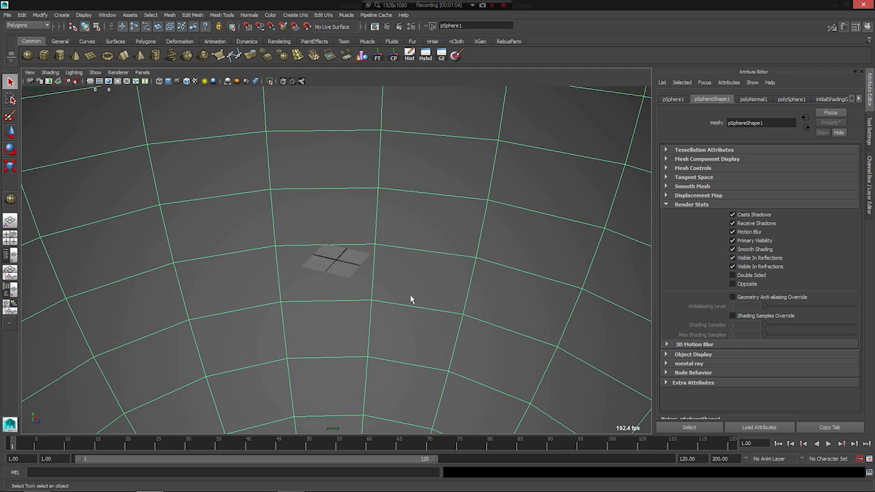
pyautogui.keyDown('alt'); pyautogui.moveTo(348, 326); pyautogui.dragTo(307, 307); pyautogui.keyUp('alt')
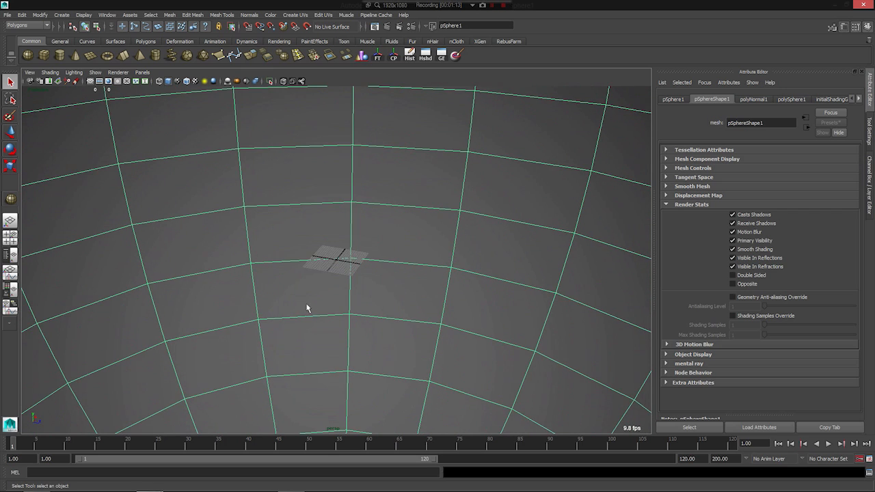
pyautogui.scroll(-10, 321, 302)
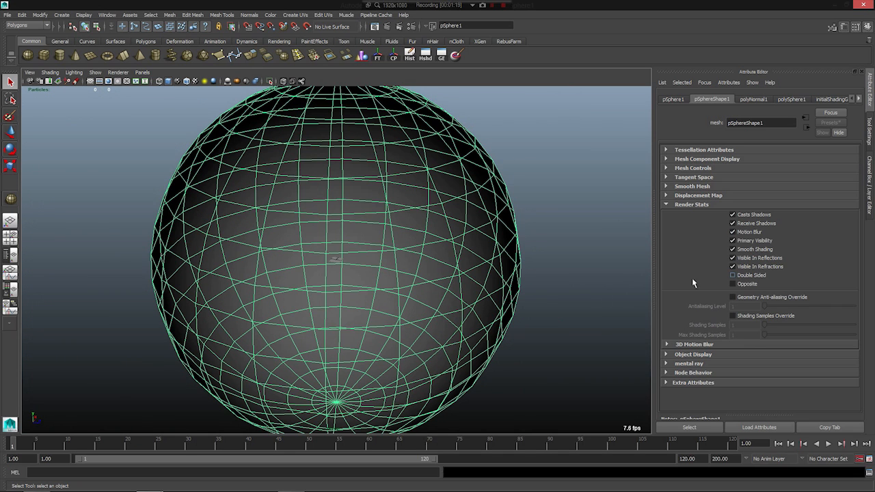
pyautogui.scroll(-2, 355, 289)
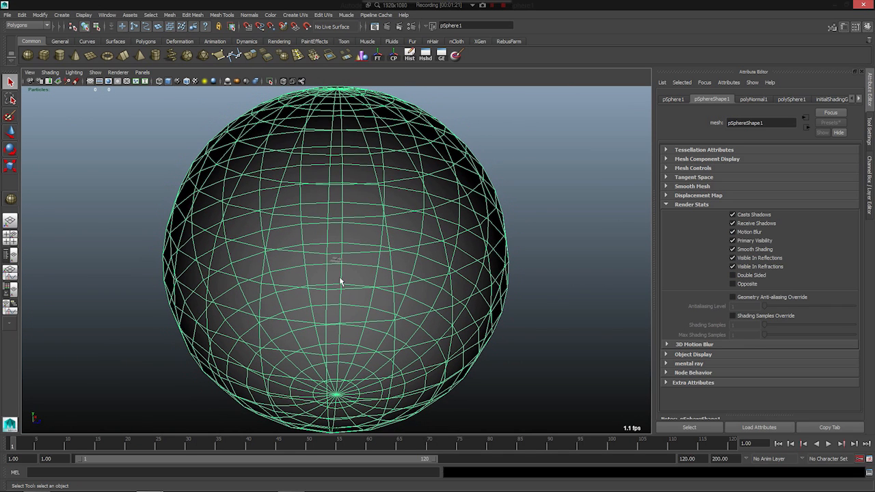
pyautogui.keyDown('alt'); pyautogui.moveTo(189, 289); pyautogui.dragTo(181, 290); pyautogui.keyUp('alt')
pyautogui.keyDown('alt'); pyautogui.moveTo(187, 289); pyautogui.dragTo(256, 254, button='right'); pyautogui.keyUp('alt')
pyautogui.keyDown('alt'); pyautogui.moveTo(179, 307); pyautogui.dragTo(427, 155, button='right'); pyautogui.keyUp('alt')
# - Assign a new Surface Shader to the sphere, map its Out Color with a Ramp texture and show textures in the viewport
pyautogui.moveTo(343, 183); pyautogui.dragTo(341, 360, button='right')
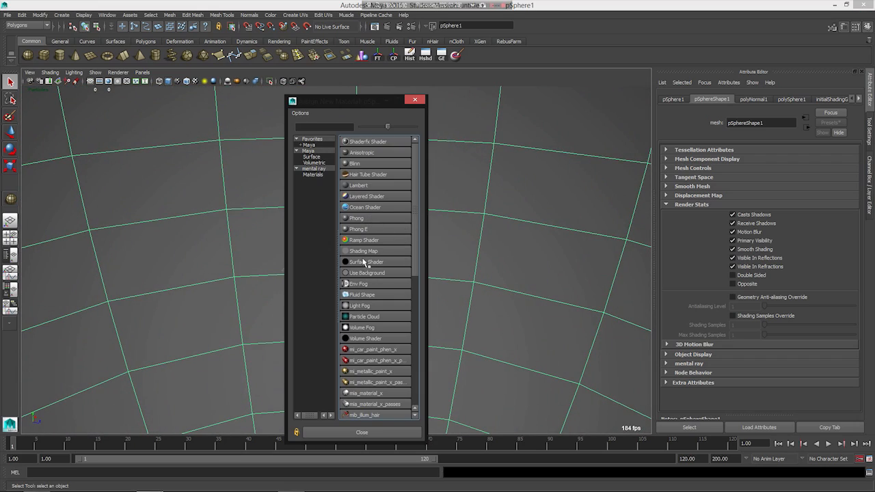
pyautogui.click(365, 261)
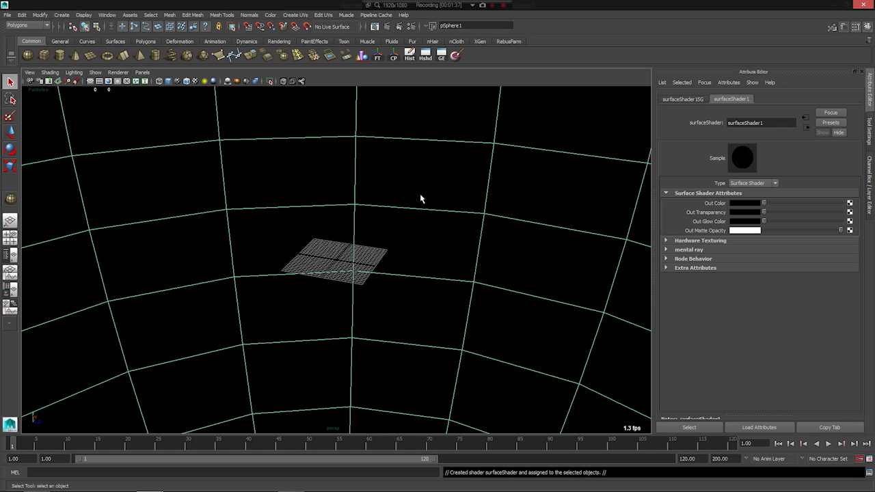
pyautogui.click(849, 204)
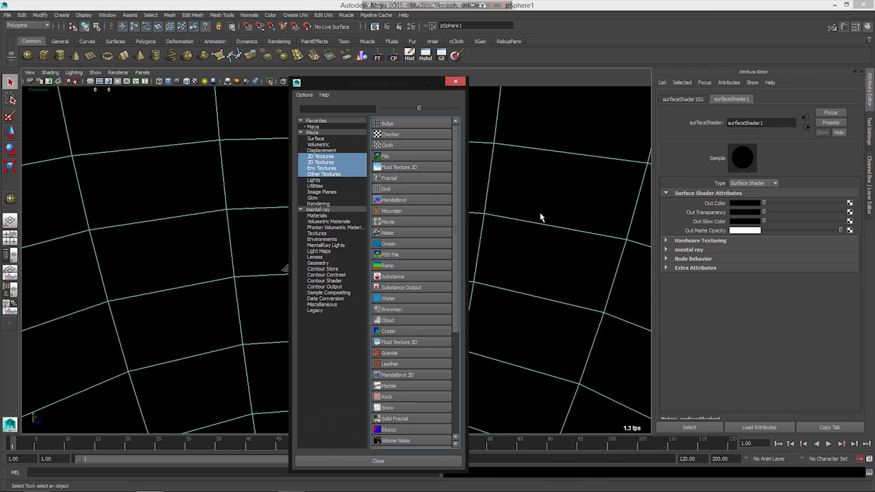
pyautogui.click(390, 266)
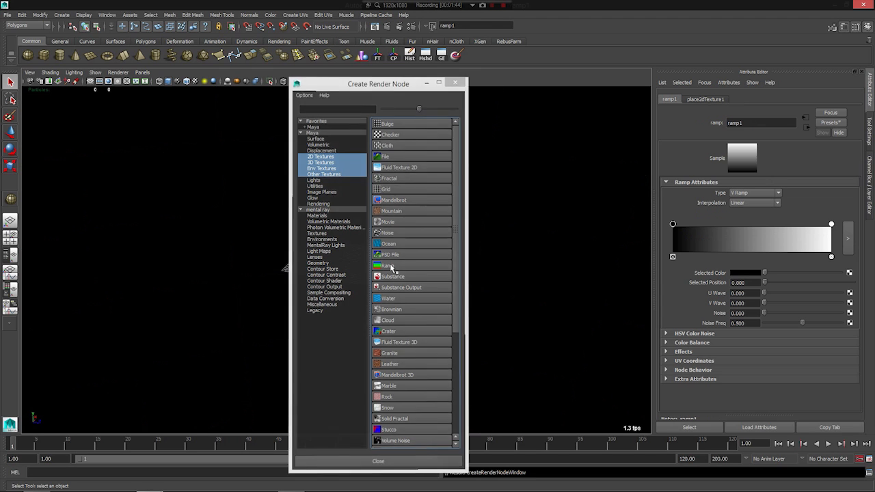
pyautogui.click(196, 82)
pyautogui.keyDown('alt'); pyautogui.moveTo(224, 237); pyautogui.dragTo(228, 231); pyautogui.keyUp('alt')
# - Move the ramp's black marker to 0.431 and its white marker to 0.747, and recolour the white marker pale sky blue
pyautogui.moveTo(673, 230); pyautogui.dragTo(741, 230)
pyautogui.moveTo(831, 226); pyautogui.dragTo(791, 226)
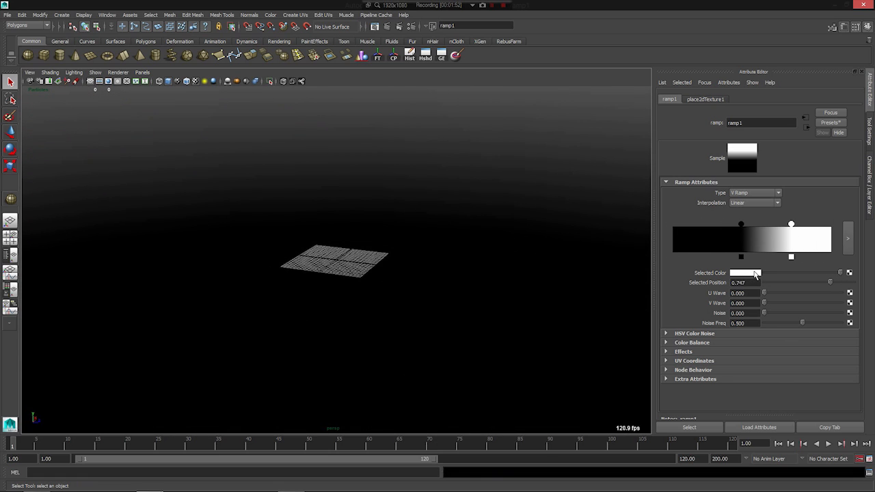
pyautogui.click(746, 274)
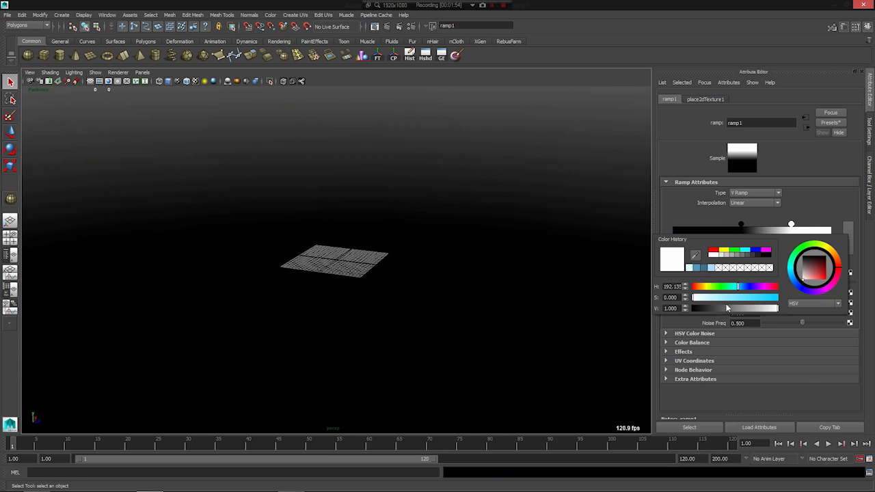
pyautogui.click(727, 298)
pyautogui.moveTo(743, 286); pyautogui.dragTo(736, 287)
pyautogui.click(723, 298)
pyautogui.click(738, 287)
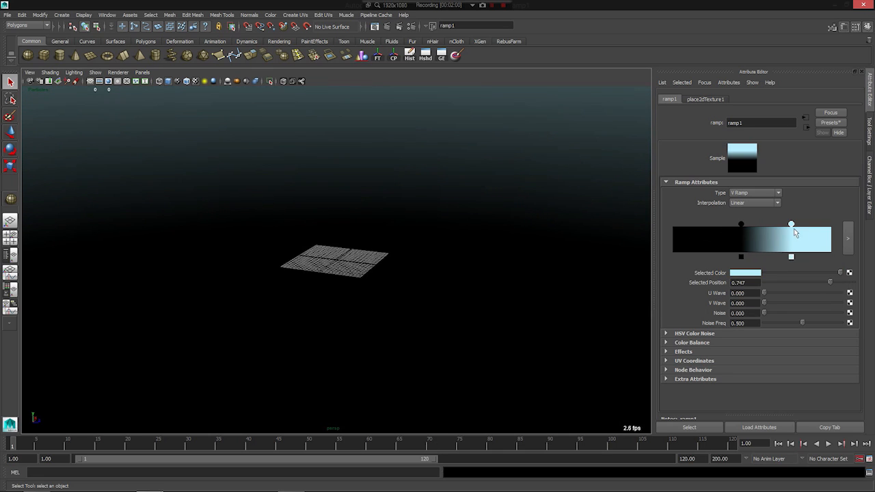
pyautogui.click(749, 274)
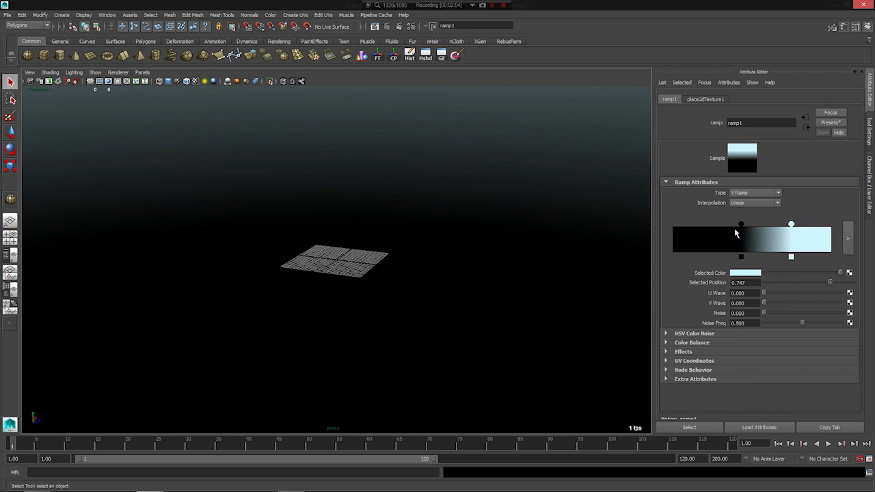
# - Change the ramp's black marker to a deeper sky blue
pyautogui.click(741, 256)
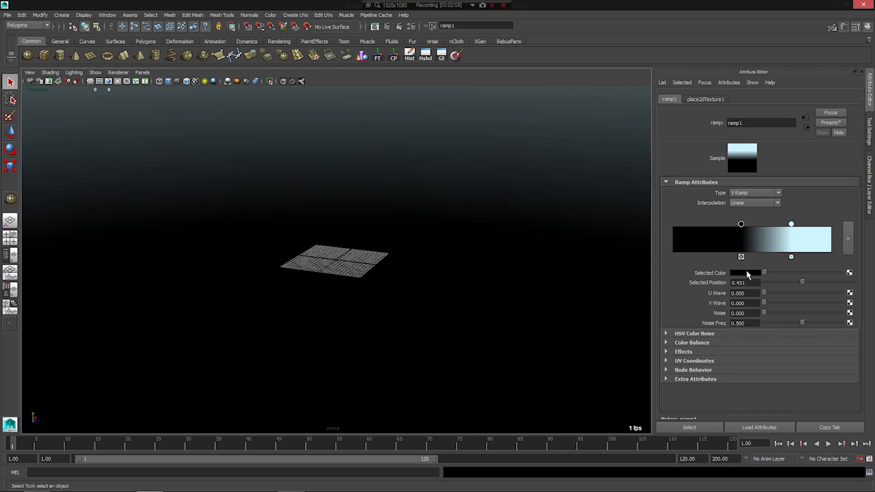
pyautogui.click(746, 273)
pyautogui.click(742, 283)
pyautogui.moveTo(710, 295); pyautogui.dragTo(743, 296)
pyautogui.click(742, 283)
# - Set the ramp's interpolation to Smooth and move its pale blue marker to position 0.658
pyautogui.scroll(-8, 461, 291)
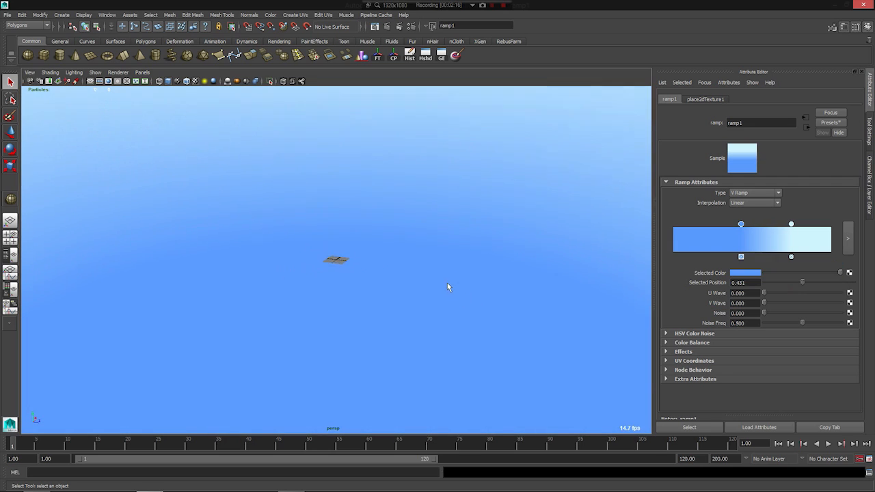
pyautogui.scroll(-4, 447, 287)
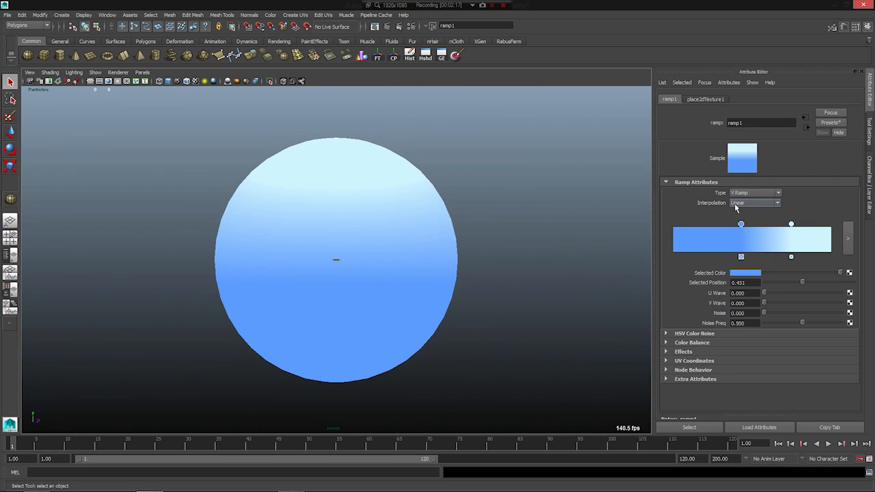
pyautogui.click(736, 205)
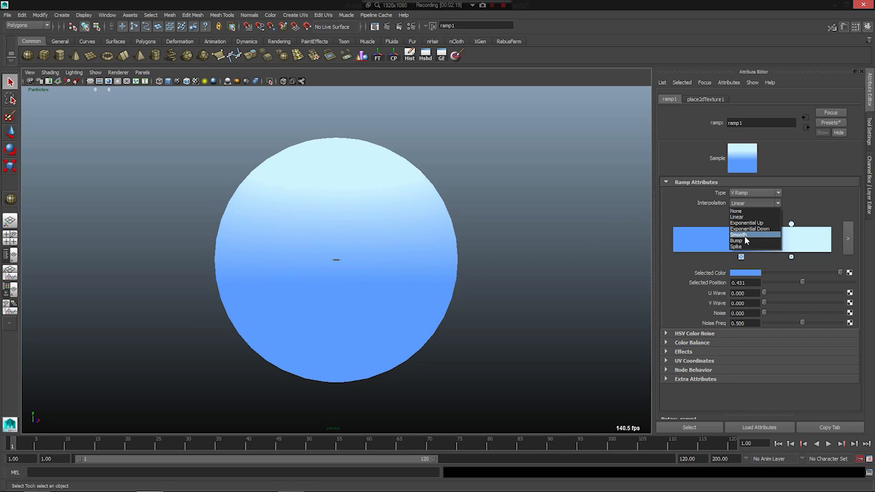
pyautogui.click(744, 235)
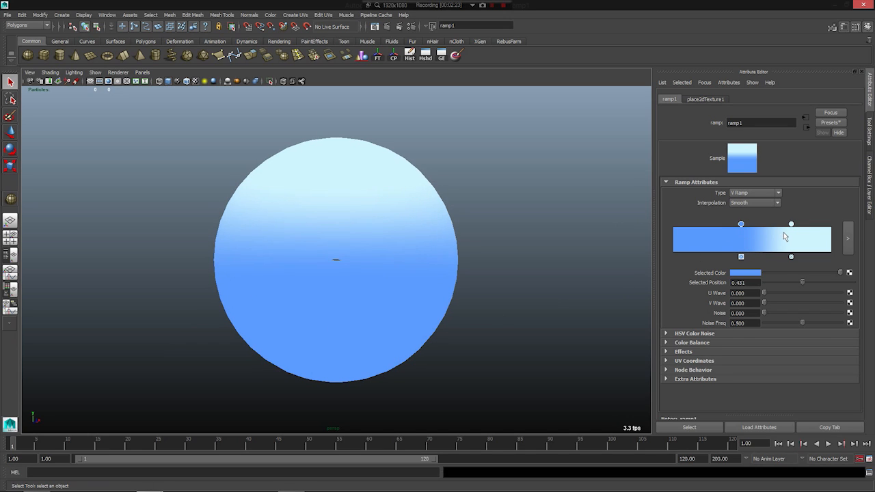
pyautogui.moveTo(790, 226); pyautogui.dragTo(776, 227)
pyautogui.keyDown('alt'); pyautogui.moveTo(469, 242); pyautogui.dragTo(350, 239); pyautogui.keyUp('alt')
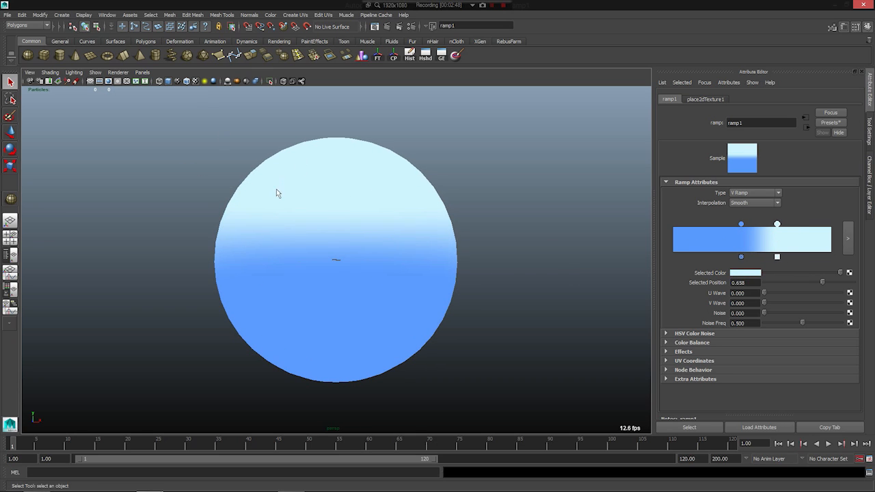
# - Create a volume primitive sphere around the sky dome and set its radius to 400
pyautogui.click(61, 14)
pyautogui.moveTo(106, 15)
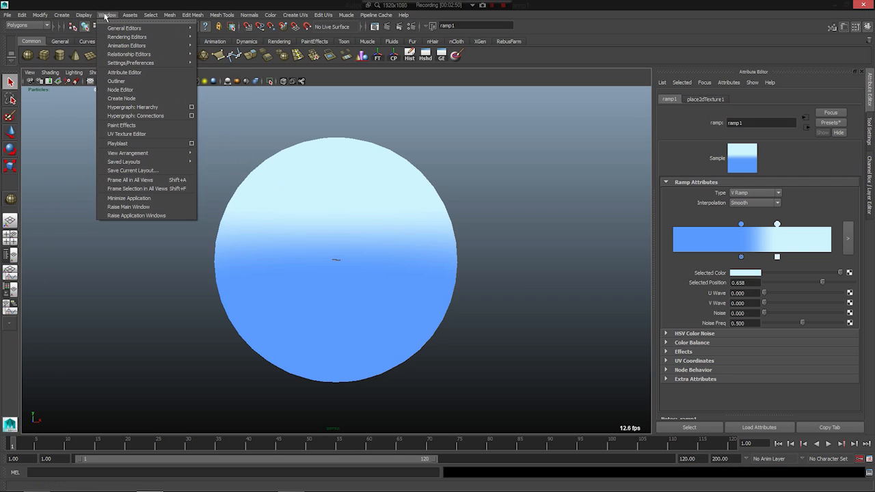
pyautogui.moveTo(61, 14)
pyautogui.moveTo(75, 46)
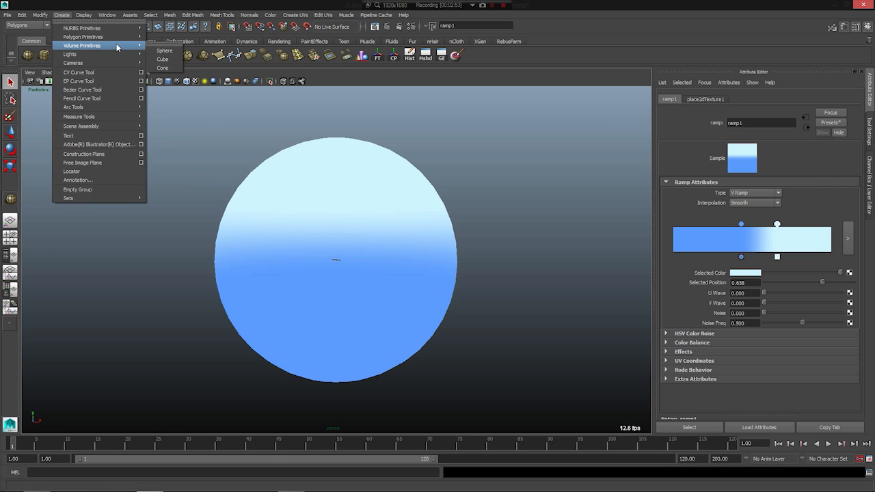
pyautogui.click(172, 51)
pyautogui.scroll(5, 284, 295)
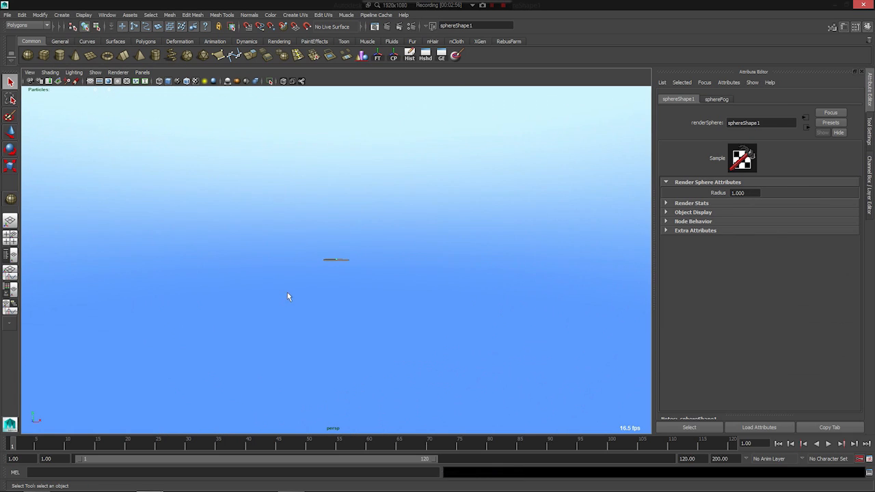
pyautogui.click(748, 194)
pyautogui.write('400')
pyautogui.press('Return')
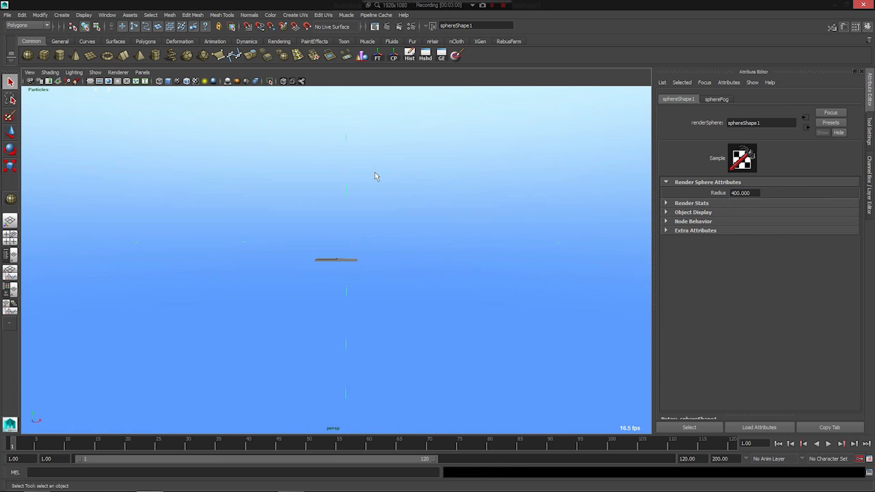
# - Raise the transparency of the volume sphere's fog material to nearly white
pyautogui.scroll(-5, 233, 244)
pyautogui.keyDown('alt'); pyautogui.moveTo(364, 285); pyautogui.dragTo(398, 275); pyautogui.keyUp('alt')
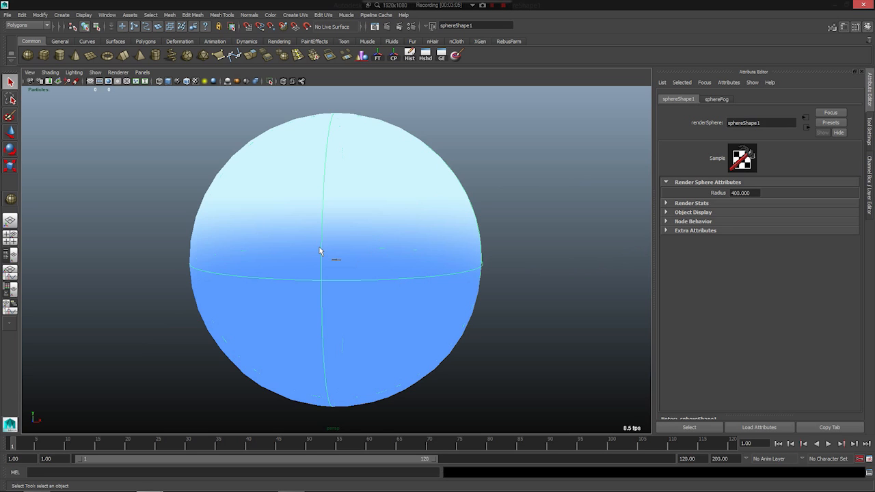
pyautogui.moveTo(393, 219)
pyautogui.keyDown('alt'); pyautogui.mouseDown()
pyautogui.moveTo(404, 231)
pyautogui.moveTo(372, 224)
pyautogui.mouseUp(); pyautogui.keyUp('alt')
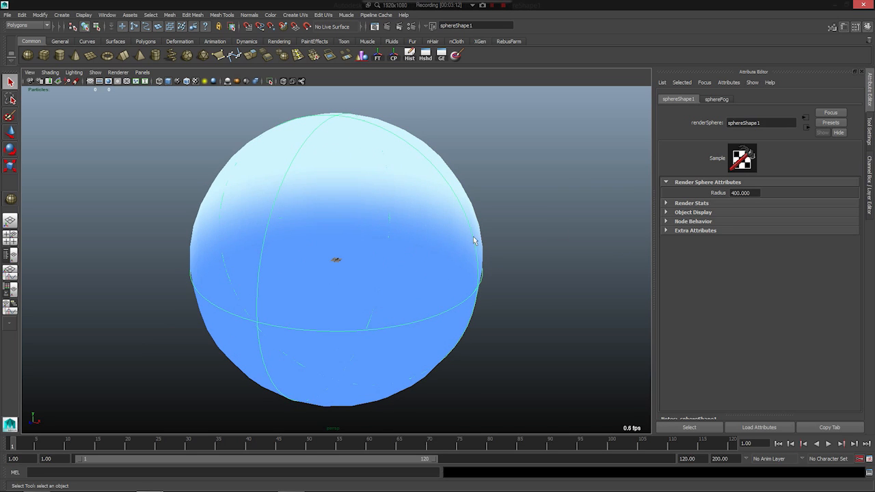
pyautogui.click(717, 100)
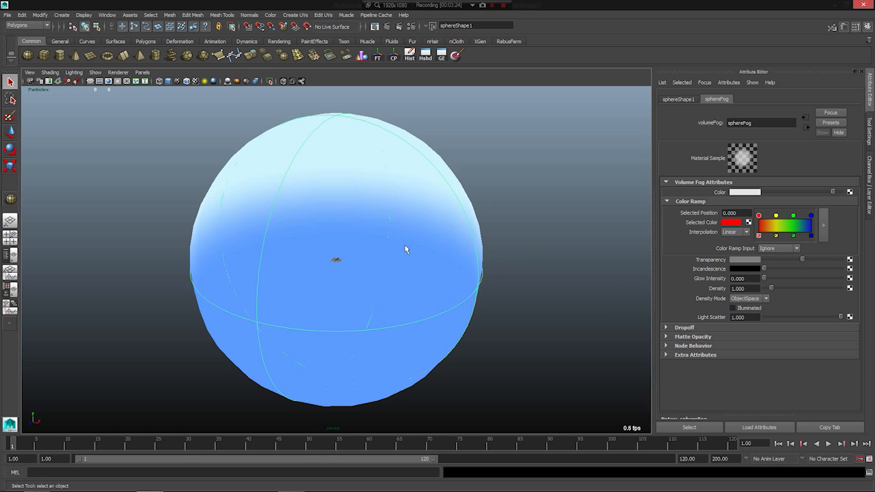
pyautogui.scroll(10, 307, 226)
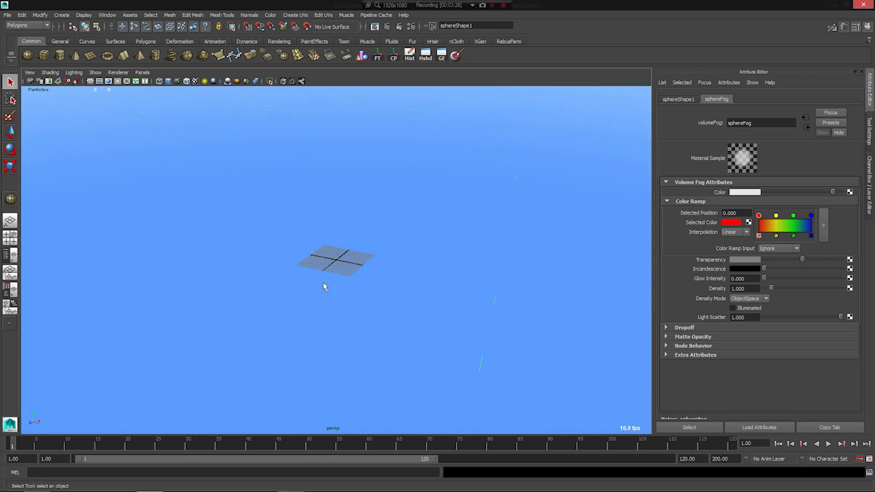
pyautogui.scroll(-4, 324, 282)
pyautogui.keyDown('alt'); pyautogui.moveTo(283, 286); pyautogui.dragTo(301, 283); pyautogui.keyUp('alt')
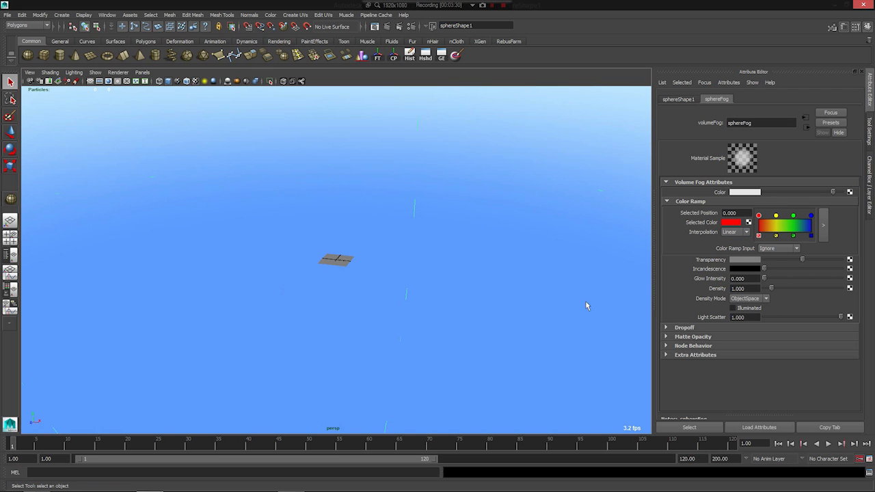
pyautogui.moveTo(825, 259); pyautogui.dragTo(835, 261)
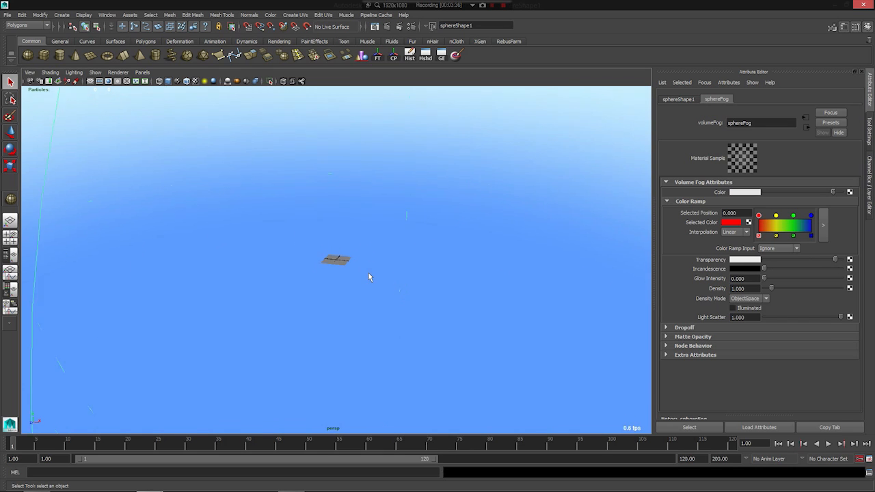
pyautogui.scroll(-5, 368, 274)
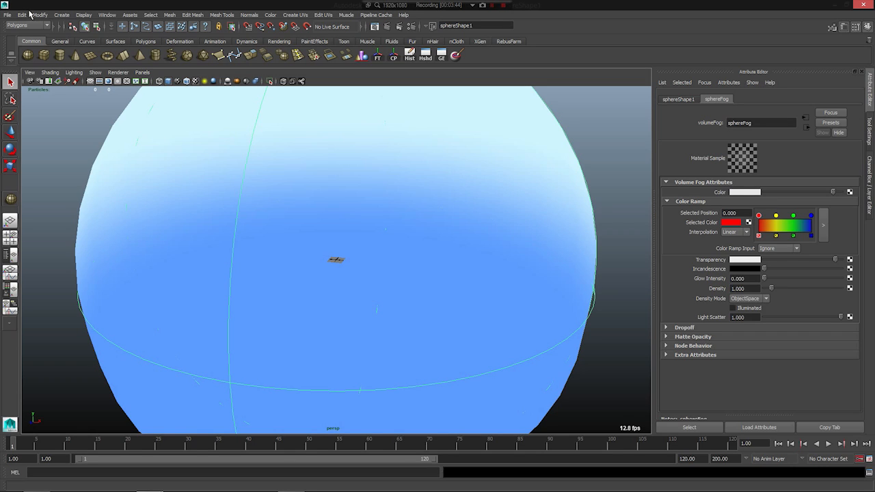
# - Create a standard camera at the scene origin and frame it
pyautogui.click(63, 15)
pyautogui.moveTo(91, 62)
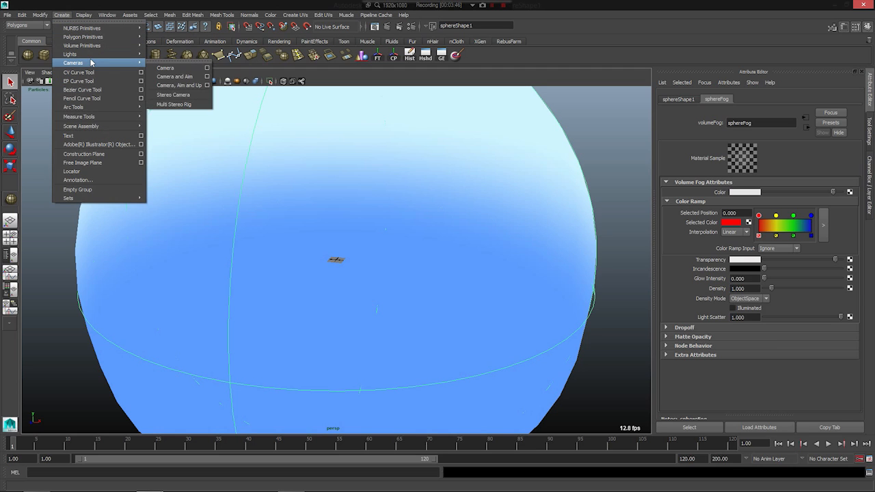
pyautogui.click(166, 68)
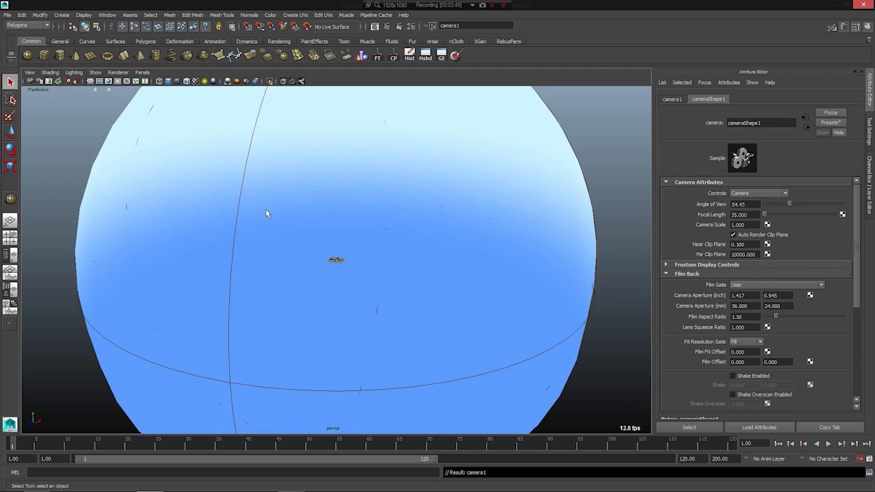
pyautogui.press('f')
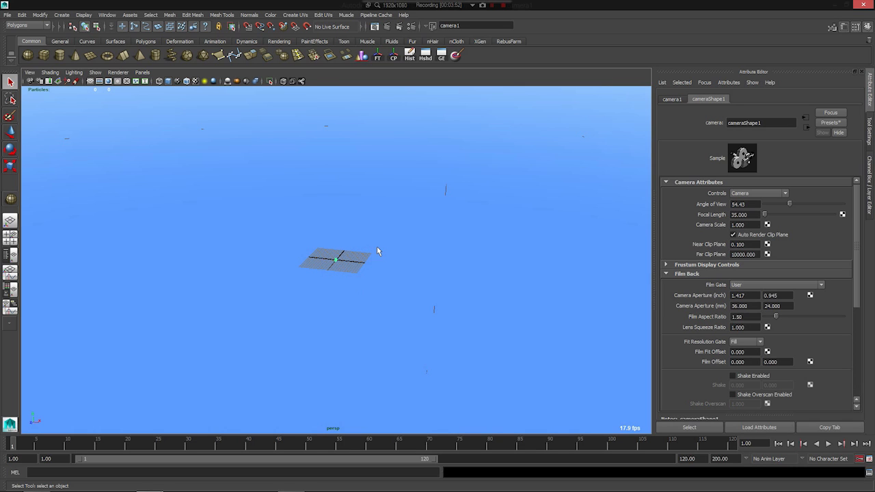
pyautogui.keyDown('alt'); pyautogui.moveTo(357, 217); pyautogui.dragTo(212, 232, button='right'); pyautogui.keyUp('alt')
pyautogui.scroll(3, 328, 270)
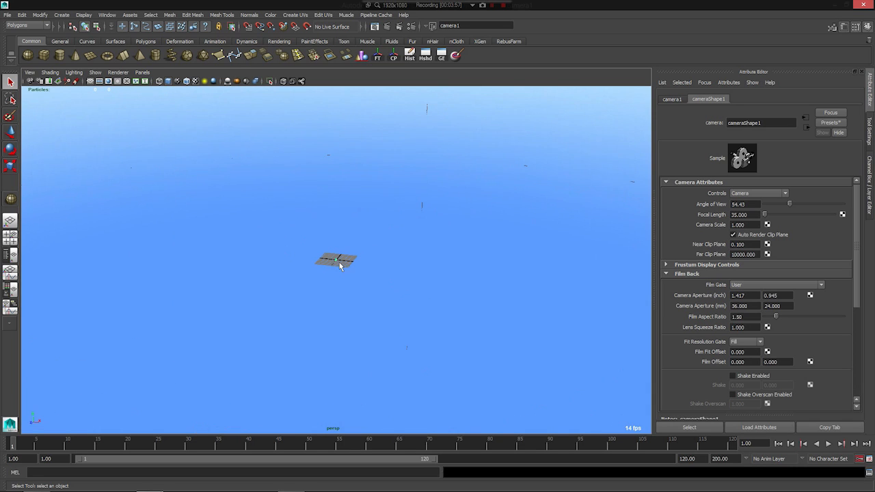
# - Point-constrain the polygon sky sphere to the new camera using the Animation menu set
pyautogui.keyDown('alt'); pyautogui.moveTo(332, 269); pyautogui.dragTo(113, 172, button='right'); pyautogui.keyUp('alt')
pyautogui.click(128, 188)
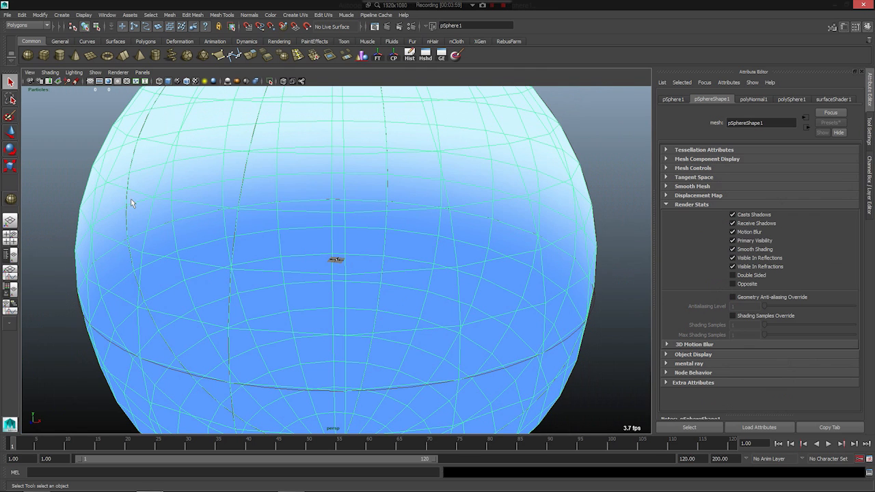
pyautogui.click(17, 26)
pyautogui.click(16, 33)
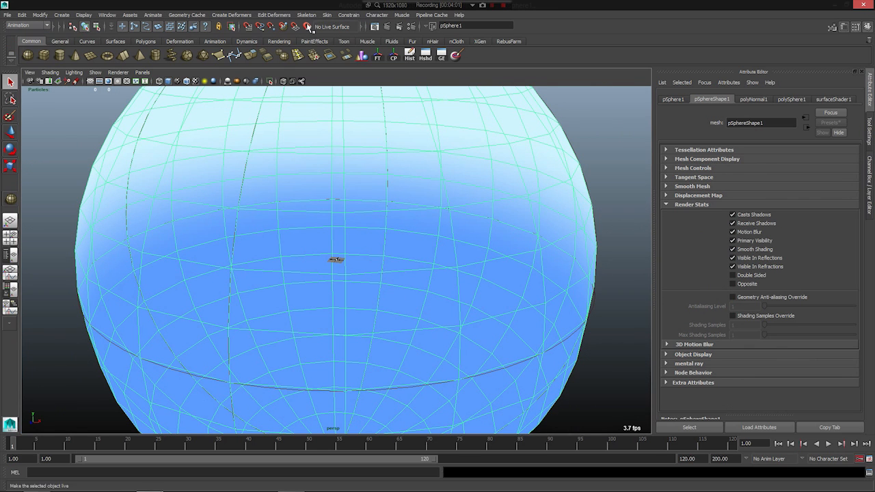
pyautogui.click(354, 15)
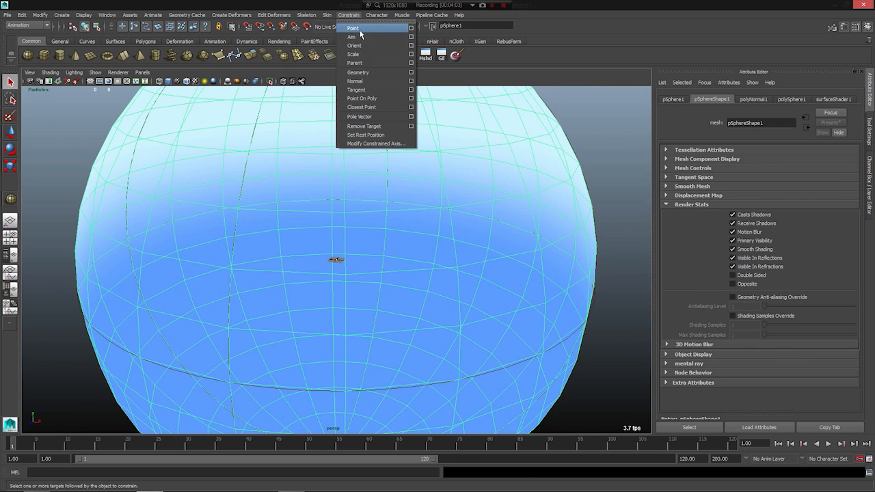
pyautogui.click(337, 202)
pyautogui.scroll(10, 337, 204)
pyautogui.click(337, 270)
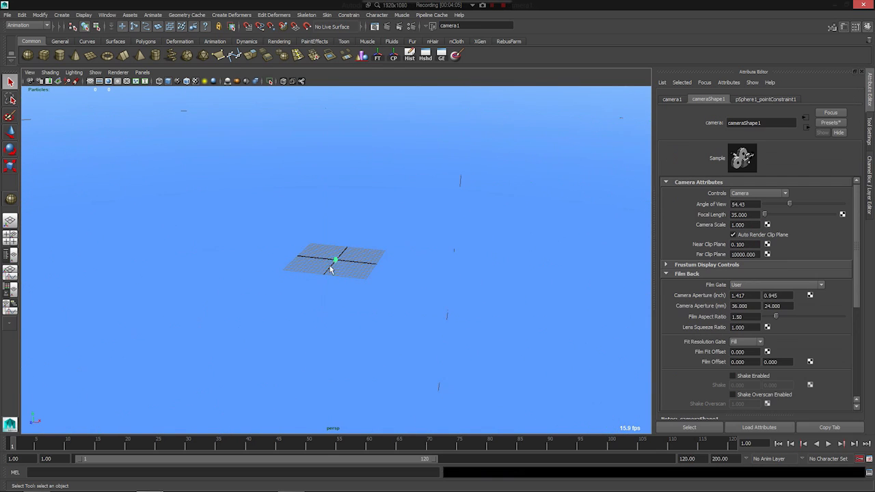
# - Point-constrain the volume fog sphere to the camera by repeating the last constraint
pyautogui.scroll(-5, 334, 263)
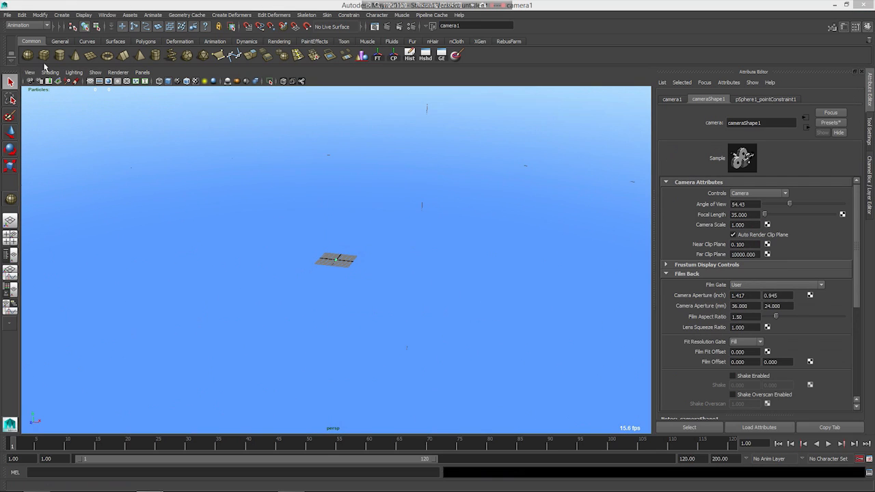
pyautogui.moveTo(0, 69); pyautogui.dragTo(0, 92)
pyautogui.keyDown('ctrl'); pyautogui.click(224, 145); pyautogui.keyUp('ctrl')
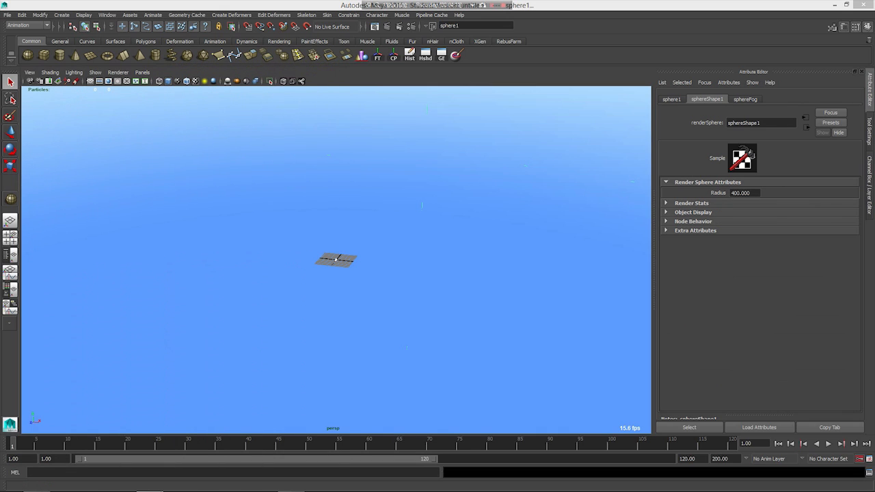
pyautogui.scroll(-8, 273, 155)
pyautogui.press('g')
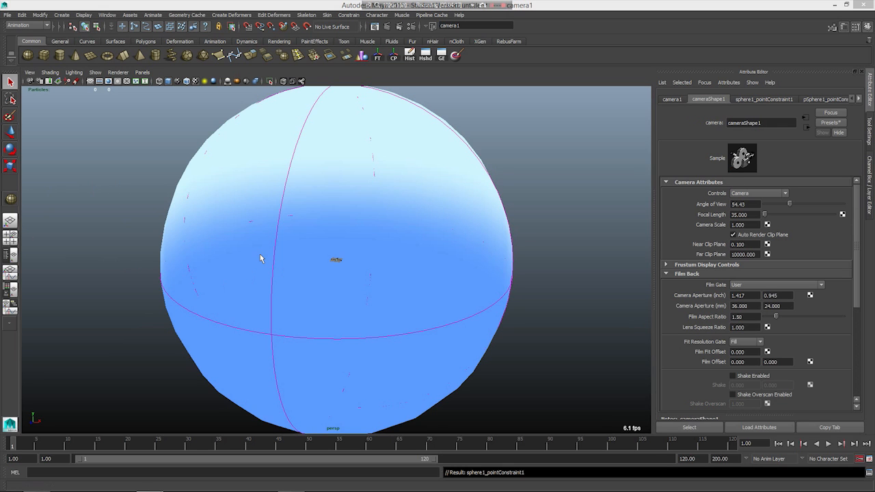
# - Try moving and rotating the camera to test how the constrained spheres follow it
pyautogui.press('w')
pyautogui.moveTo(384, 262)
pyautogui.mouseDown()
pyautogui.moveTo(464, 273)
pyautogui.moveTo(377, 276)
pyautogui.mouseUp()
pyautogui.press('e')
pyautogui.moveTo(328, 179); pyautogui.dragTo(318, 296)
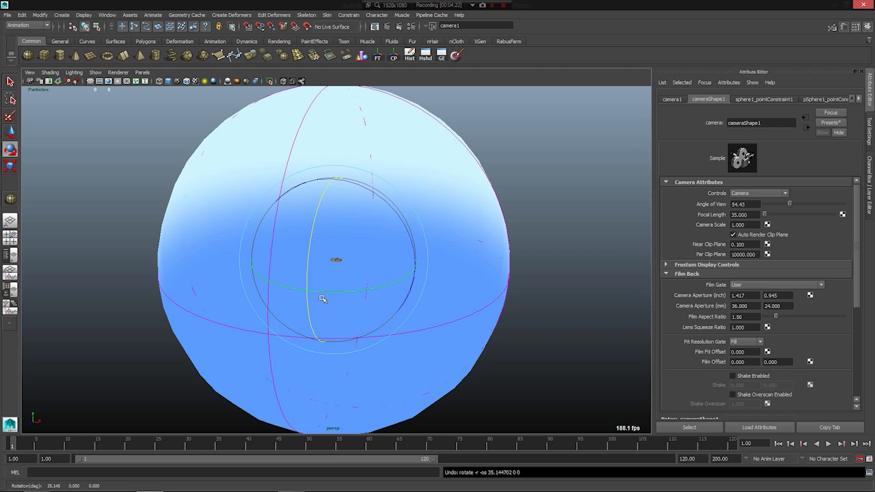
pyautogui.scroll(-3, 355, 325)
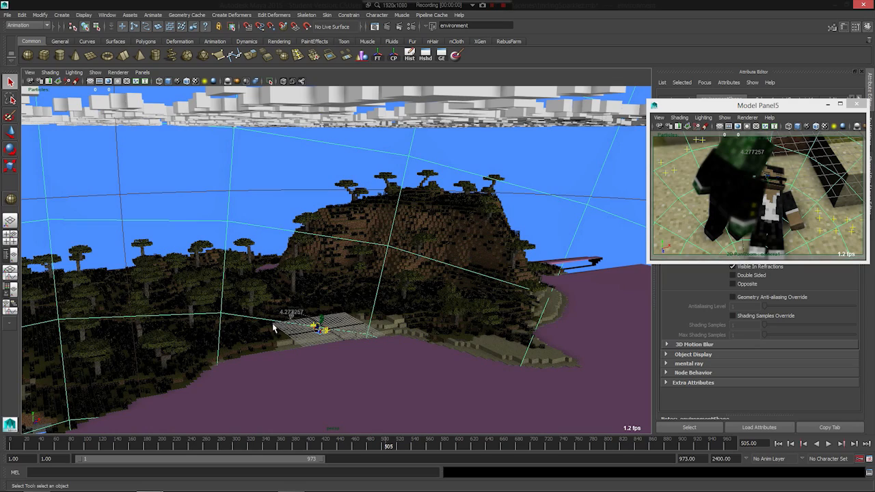
# - Select the shot camera beside the two characters on the sand in the Minecraft environment scene
pyautogui.keyDown('alt'); pyautogui.moveTo(272, 323); pyautogui.dragTo(335, 354); pyautogui.keyUp('alt')
pyautogui.keyDown('alt'); pyautogui.moveTo(398, 363); pyautogui.dragTo(380, 372); pyautogui.keyUp('alt')
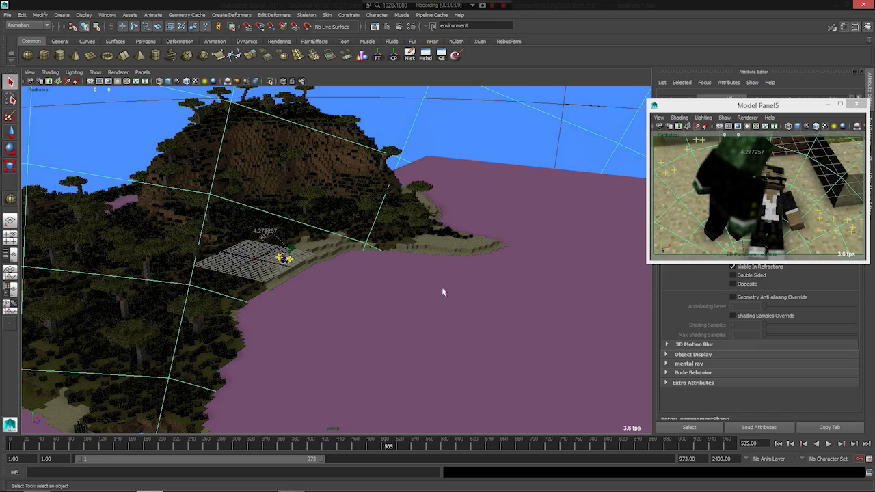
pyautogui.scroll(4, 373, 338)
pyautogui.keyDown('alt'); pyautogui.moveTo(252, 301); pyautogui.dragTo(451, 340, button='middle'); pyautogui.keyUp('alt')
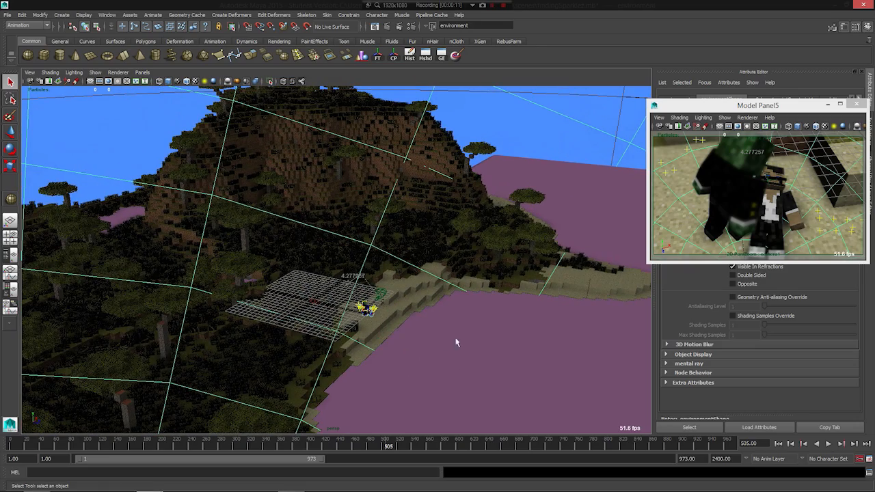
pyautogui.scroll(3, 290, 323)
pyautogui.keyDown('alt'); pyautogui.moveTo(291, 324); pyautogui.dragTo(512, 294); pyautogui.keyUp('alt')
pyautogui.keyDown('alt'); pyautogui.moveTo(512, 295); pyautogui.dragTo(327, 263, button='middle'); pyautogui.keyUp('alt')
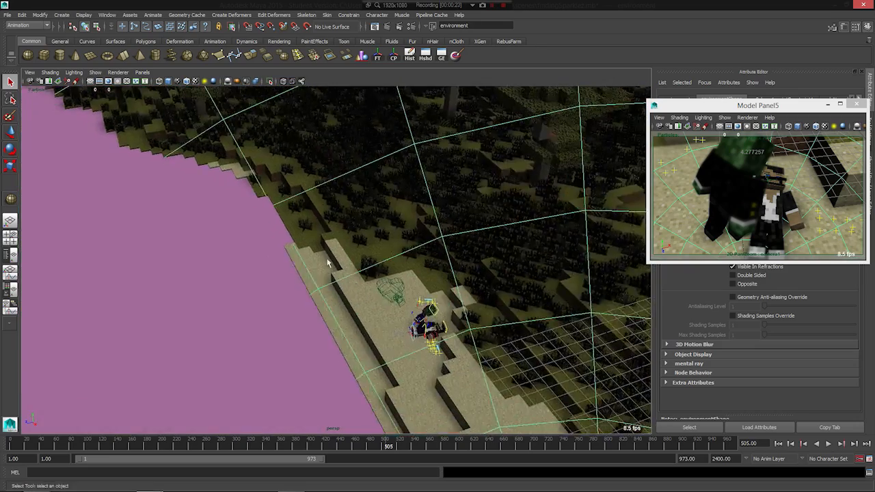
pyautogui.click(395, 299)
pyautogui.scroll(3, 395, 300)
pyautogui.keyDown('alt'); pyautogui.moveTo(305, 319); pyautogui.dragTo(445, 199); pyautogui.keyUp('alt')
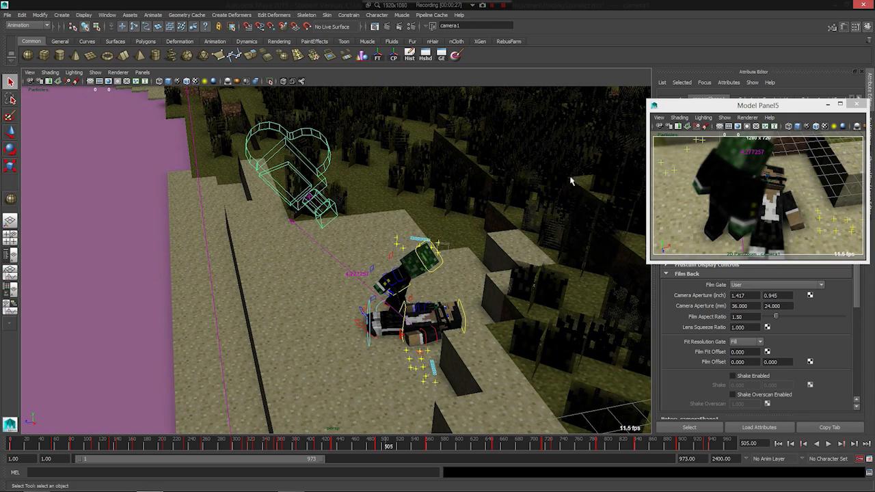
# - Close the floating camera view and show the selected camera's channel attributes
pyautogui.moveTo(786, 102); pyautogui.dragTo(614, 113)
pyautogui.click(682, 116)
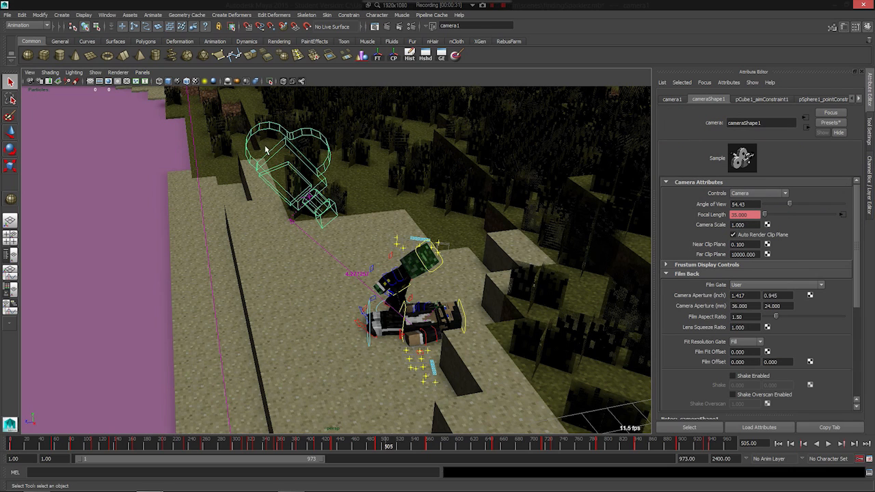
pyautogui.click(872, 195)
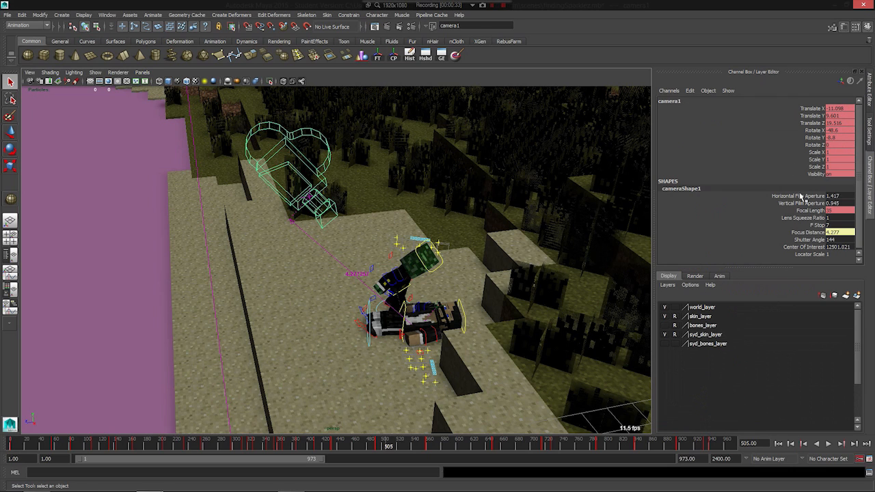
# - Highlight the camera's Focus Distance channel and select the distance measurement running from the camera to the lying character
pyautogui.click(808, 233)
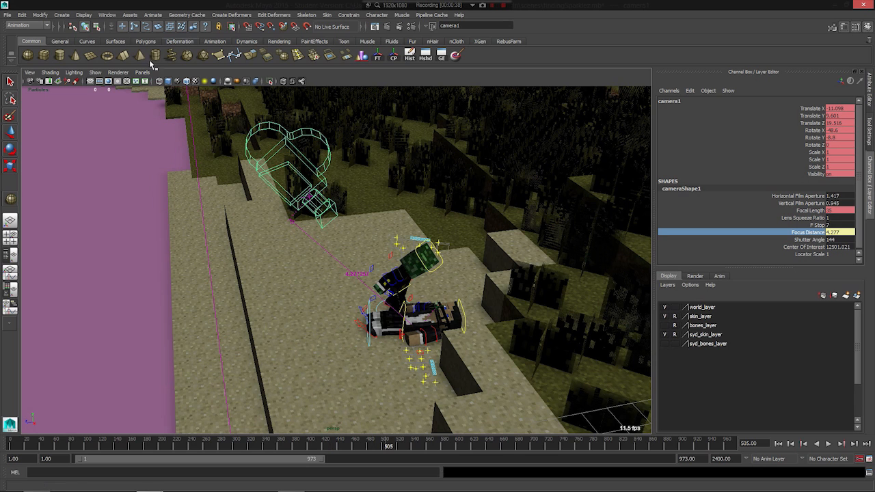
pyautogui.scroll(3, 337, 293)
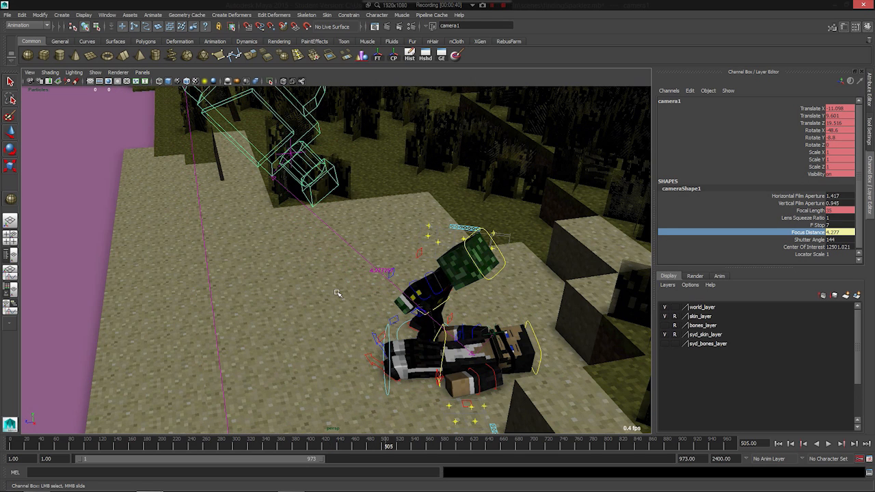
pyautogui.click(276, 177)
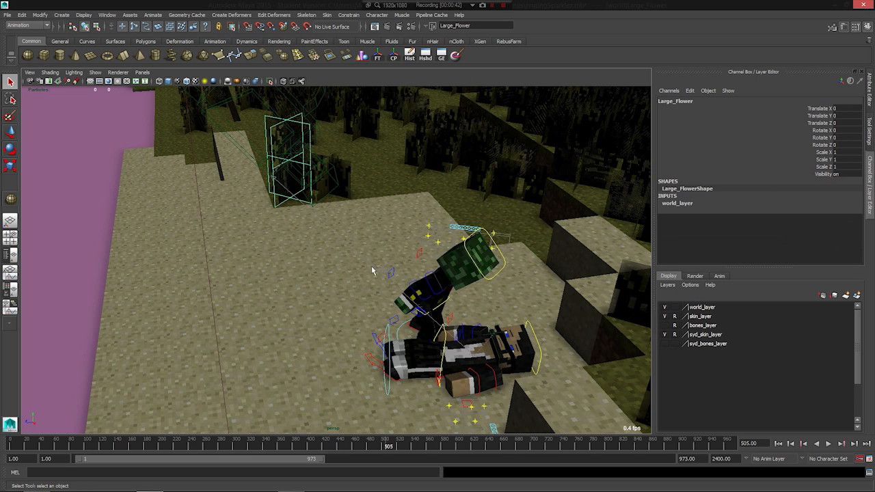
pyautogui.click(390, 273)
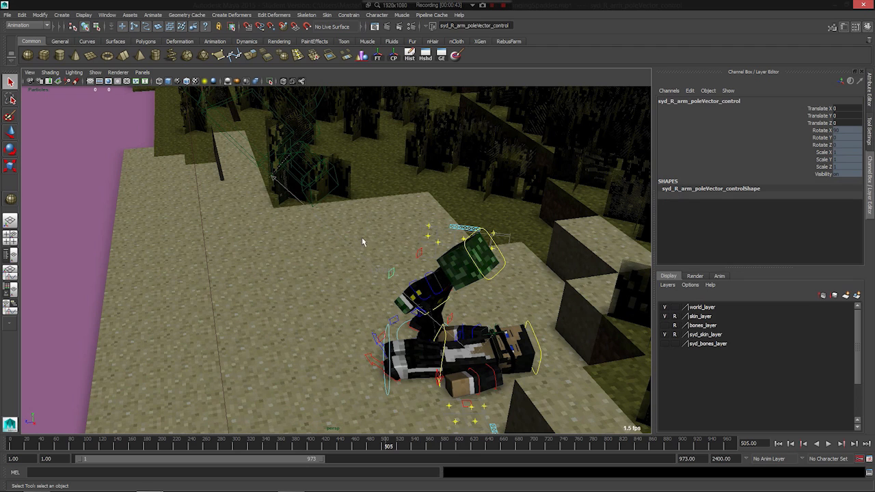
pyautogui.click(381, 274)
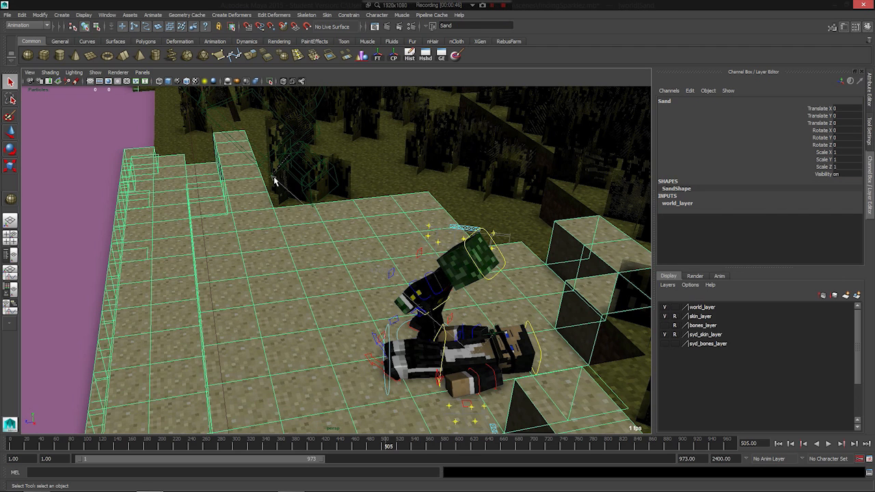
pyautogui.click(274, 180)
pyautogui.click(290, 151)
pyautogui.click(383, 270)
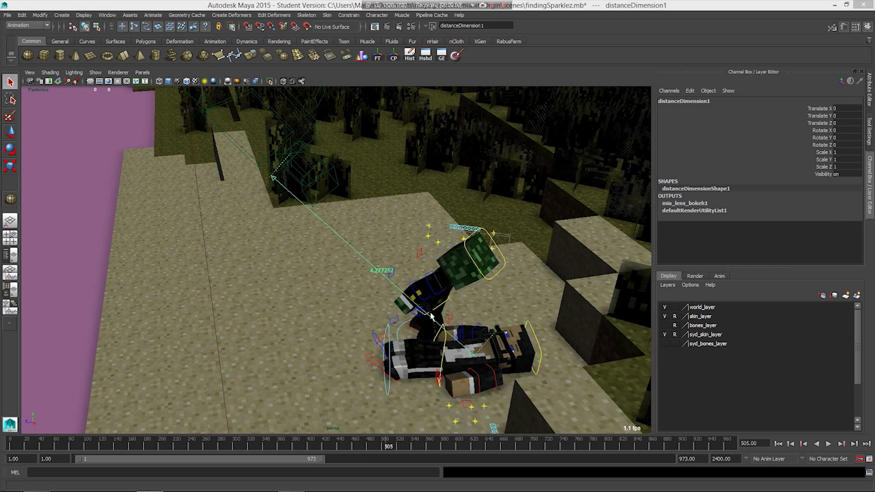
# - Inspect both ends of the distance measurement and reselect the shot camera at its starting end
pyautogui.keyDown('alt'); pyautogui.moveTo(485, 339); pyautogui.dragTo(214, 104, button='middle'); pyautogui.keyUp('alt')
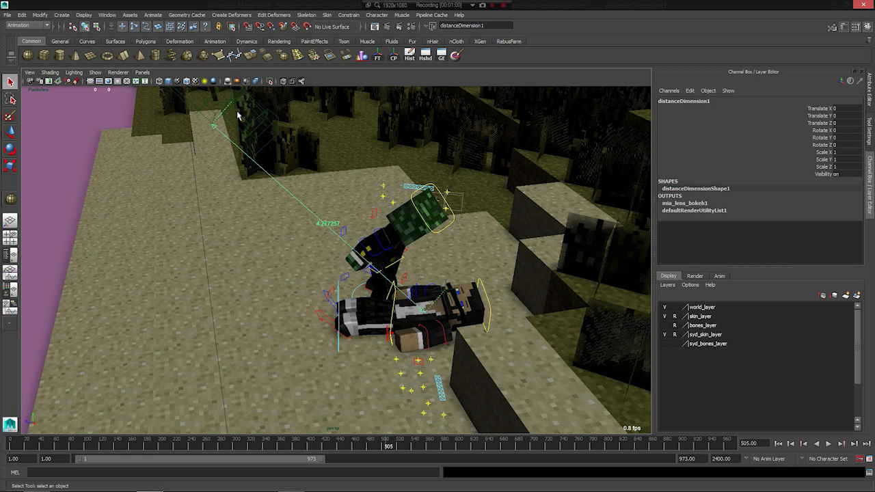
pyautogui.scroll(2, 267, 170)
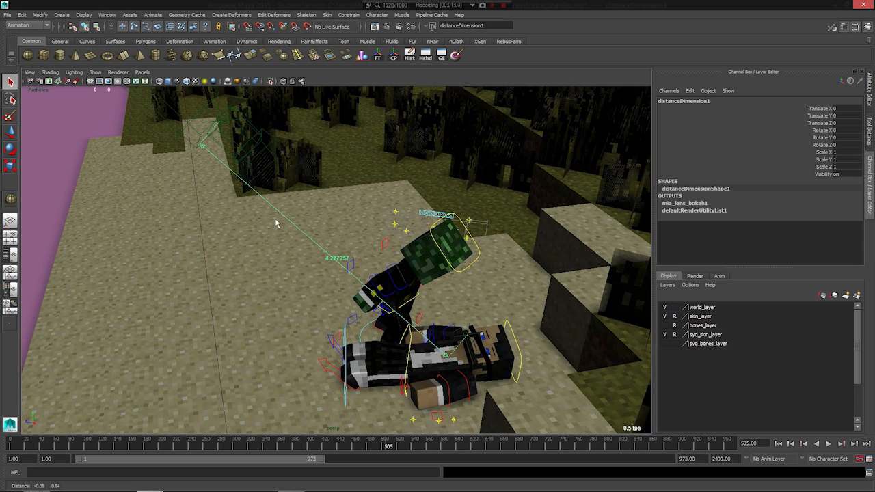
pyautogui.click(250, 156)
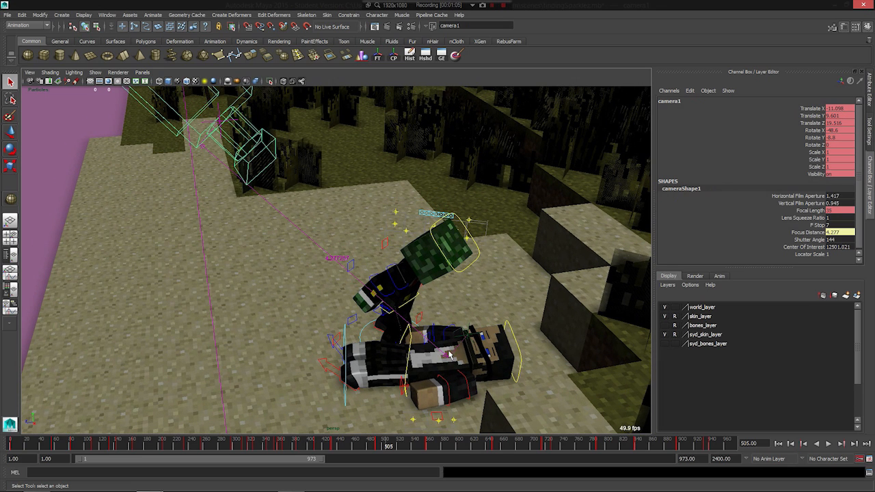
# - Select the focus locator at the lying character and move it to about Y 7.16, Z 16.25 with the camera view visible alongside
pyautogui.click(470, 334)
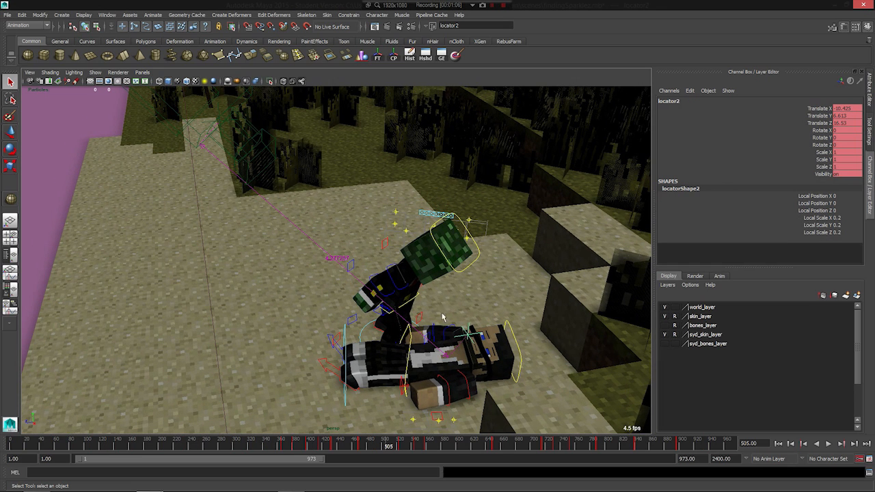
pyautogui.press('space')
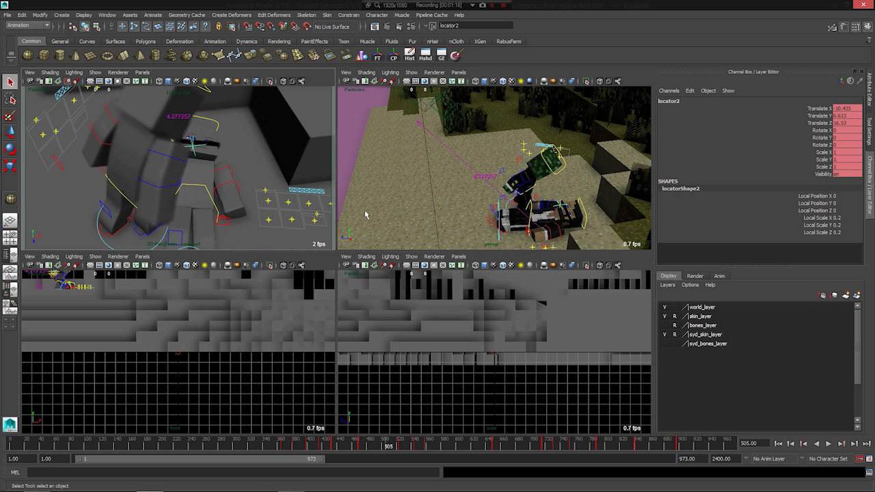
pyautogui.press('w')
pyautogui.moveTo(541, 217); pyautogui.dragTo(437, 225)
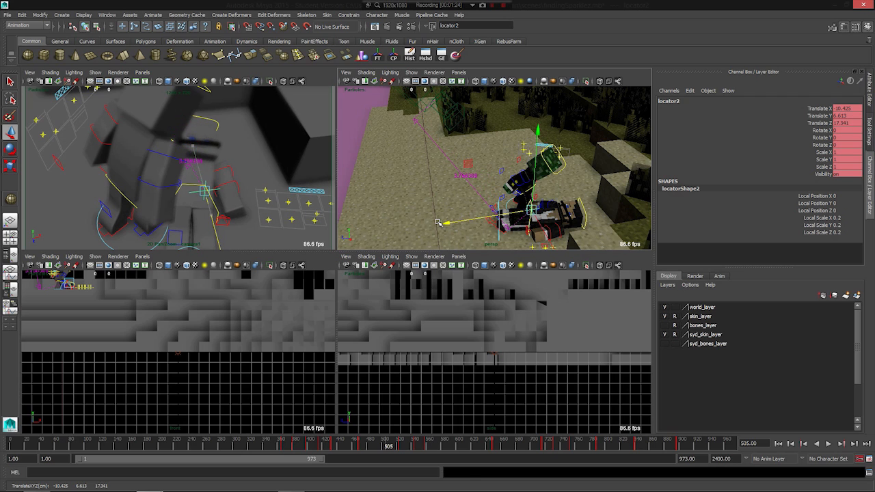
pyautogui.moveTo(476, 156); pyautogui.dragTo(532, 164)
pyautogui.keyDown('alt'); pyautogui.moveTo(532, 164); pyautogui.dragTo(459, 142, button='right'); pyautogui.keyUp('alt')
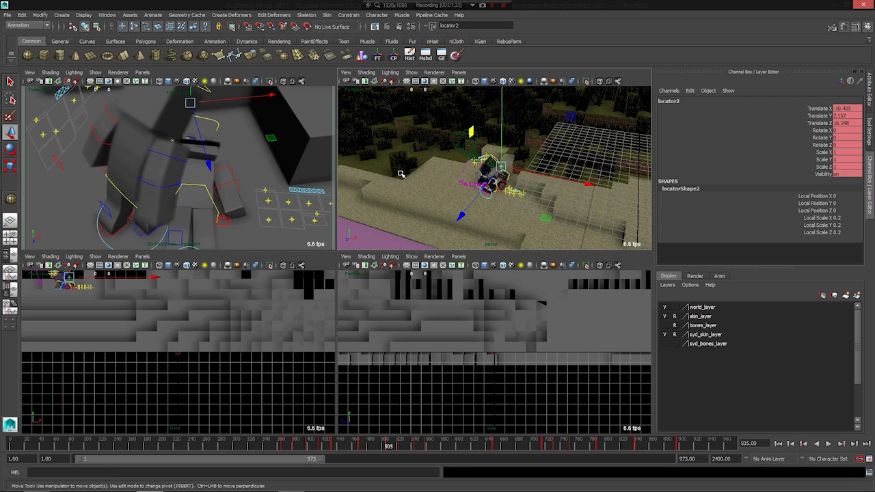
pyautogui.keyDown('alt'); pyautogui.moveTo(500, 191); pyautogui.dragTo(493, 194); pyautogui.keyUp('alt')
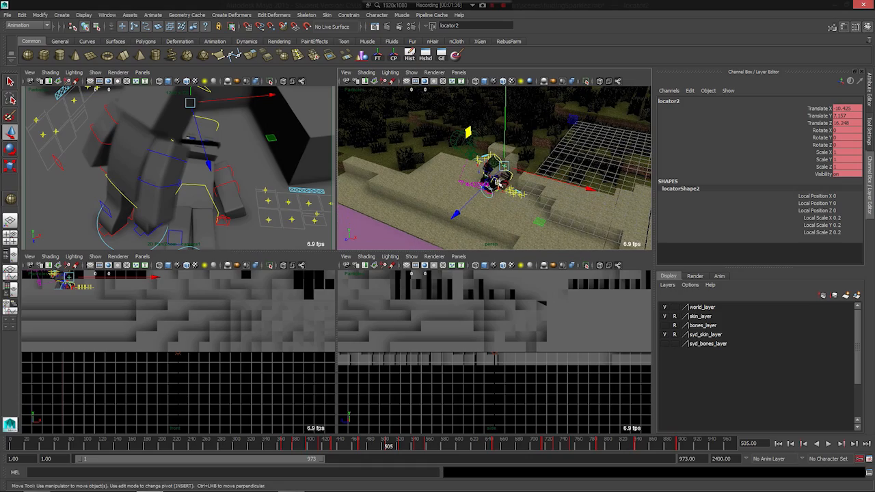
# - Maximize the perspective view and examine the whole Minecraft environment, including its hills, forest, water and clouds
pyautogui.press('space')
pyautogui.keyDown('alt'); pyautogui.moveTo(348, 190); pyautogui.dragTo(277, 198, button='right'); pyautogui.keyUp('alt')
pyautogui.keyDown('alt'); pyautogui.moveTo(205, 291); pyautogui.dragTo(295, 276); pyautogui.keyUp('alt')
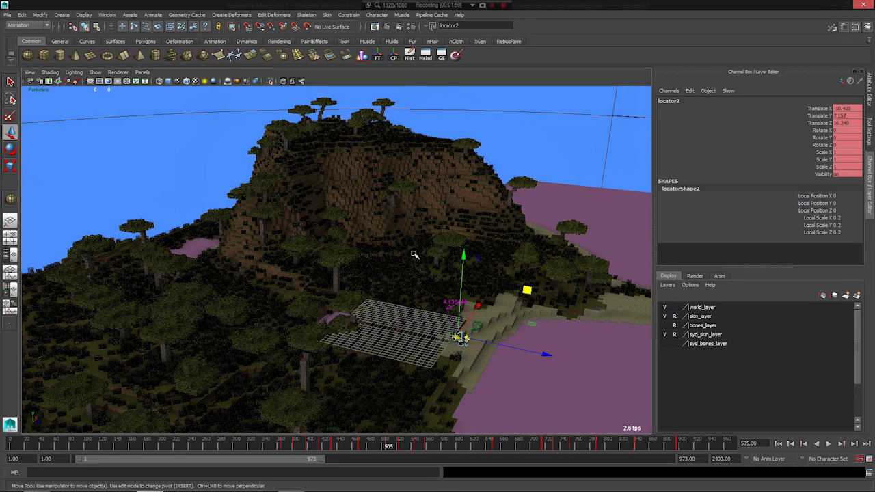
pyautogui.keyDown('alt'); pyautogui.moveTo(344, 242); pyautogui.dragTo(366, 289, button='right'); pyautogui.keyUp('alt')
pyautogui.keyDown('alt'); pyautogui.moveTo(243, 259); pyautogui.dragTo(404, 276); pyautogui.keyUp('alt')
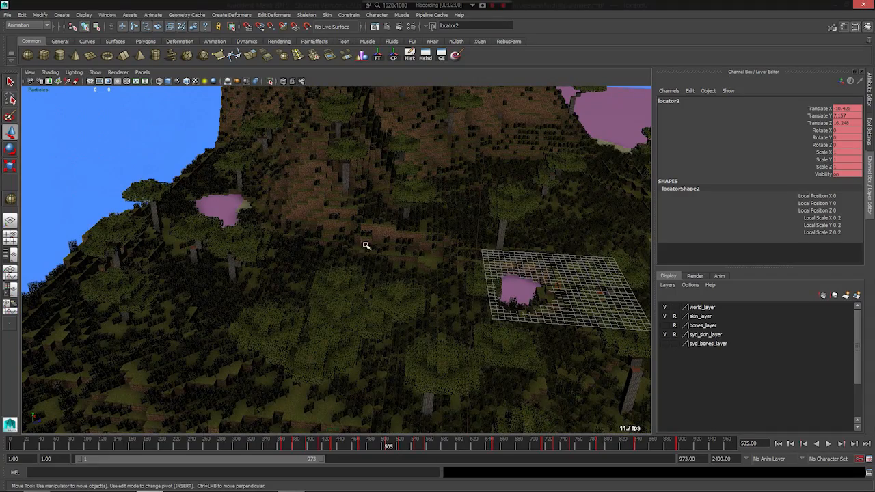
pyautogui.keyDown('alt'); pyautogui.moveTo(490, 176); pyautogui.dragTo(104, 347); pyautogui.keyUp('alt')
pyautogui.keyDown('alt'); pyautogui.moveTo(104, 347); pyautogui.dragTo(198, 286, button='middle'); pyautogui.keyUp('alt')
pyautogui.keyDown('alt'); pyautogui.moveTo(198, 286); pyautogui.dragTo(384, 186); pyautogui.keyUp('alt')
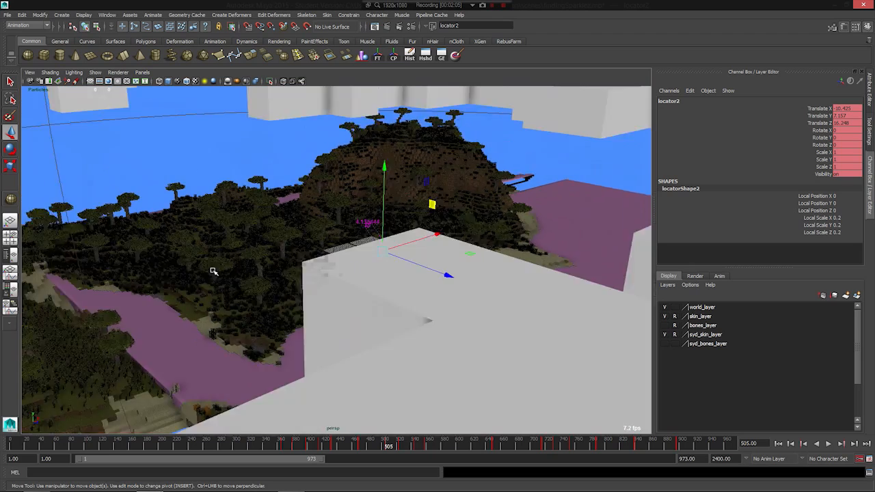
pyautogui.keyDown('alt'); pyautogui.moveTo(216, 273); pyautogui.dragTo(390, 374); pyautogui.keyUp('alt')
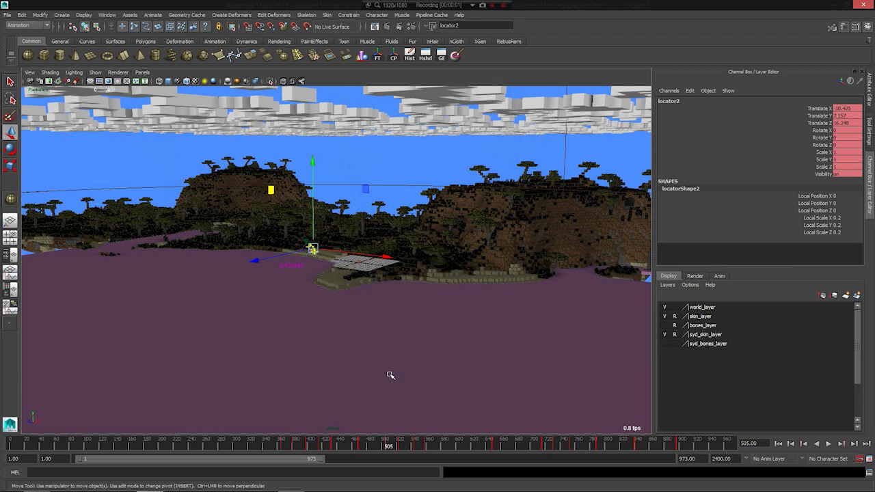